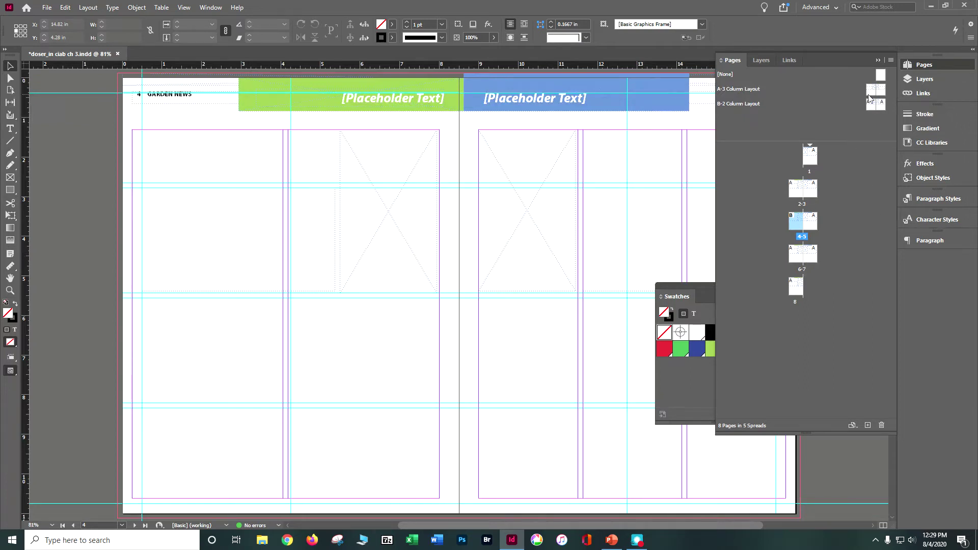
# - Apply the [None] master to page 1 and save the document
pyautogui.moveTo(880, 78); pyautogui.dragTo(813, 156)
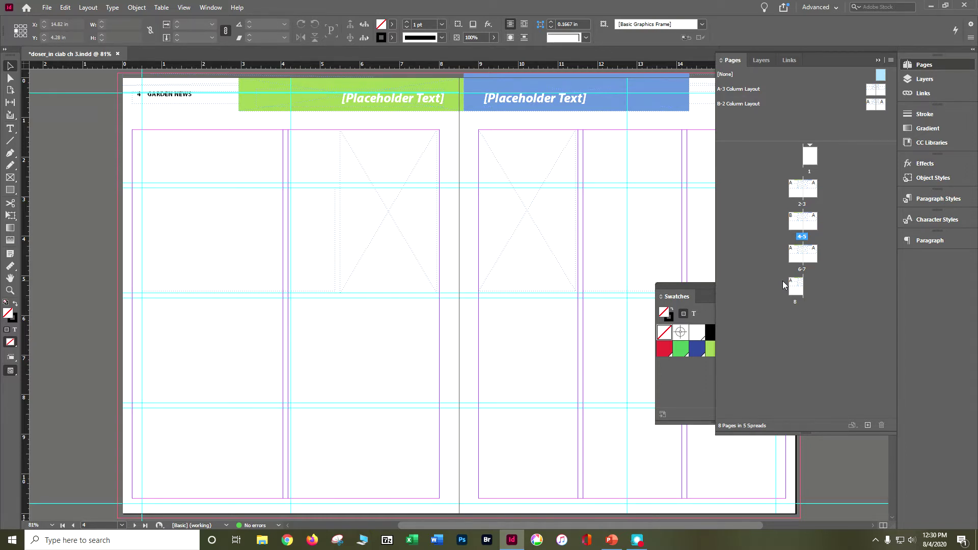
pyautogui.hotkey('ctrl', 's')
# - Insert 6 pages after page 4 using the [None] master
pyautogui.click(810, 158)
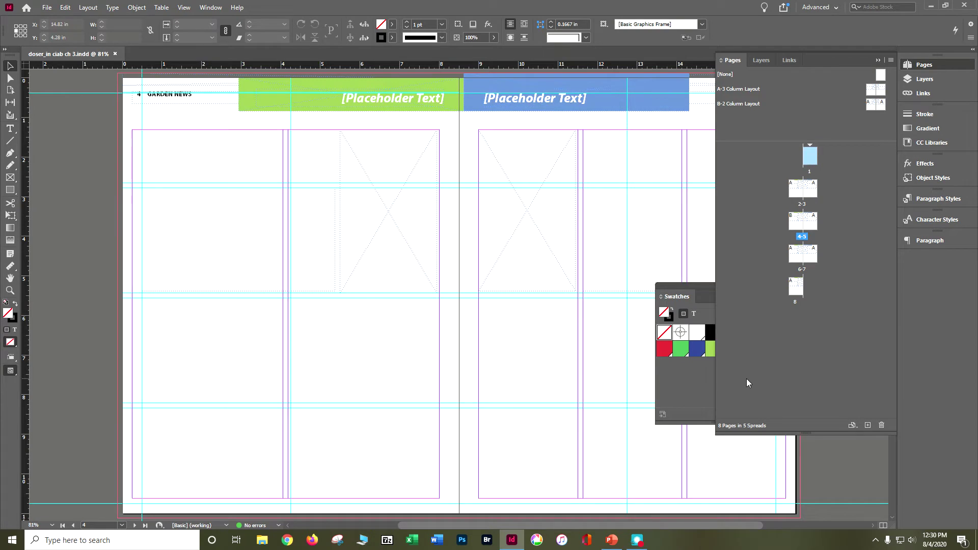
pyautogui.click(890, 61)
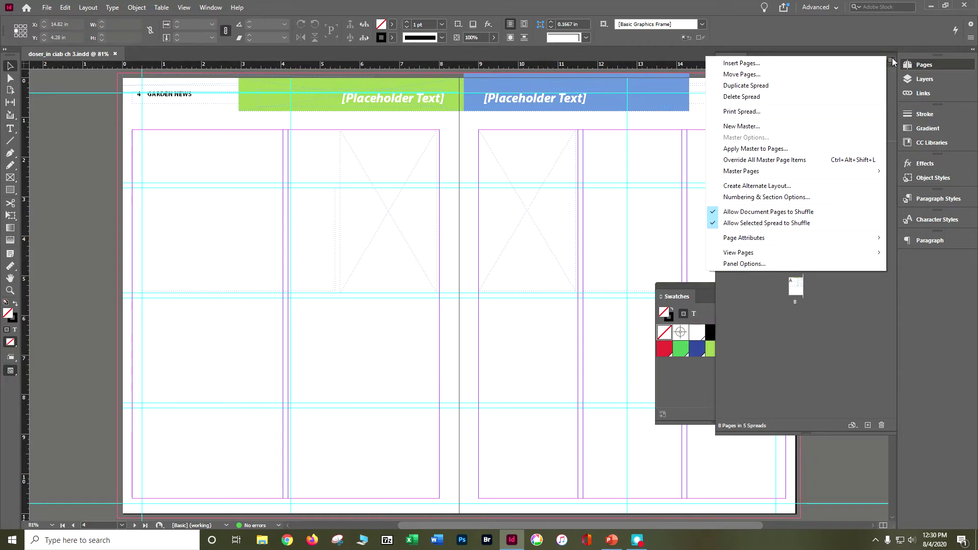
pyautogui.click(768, 63)
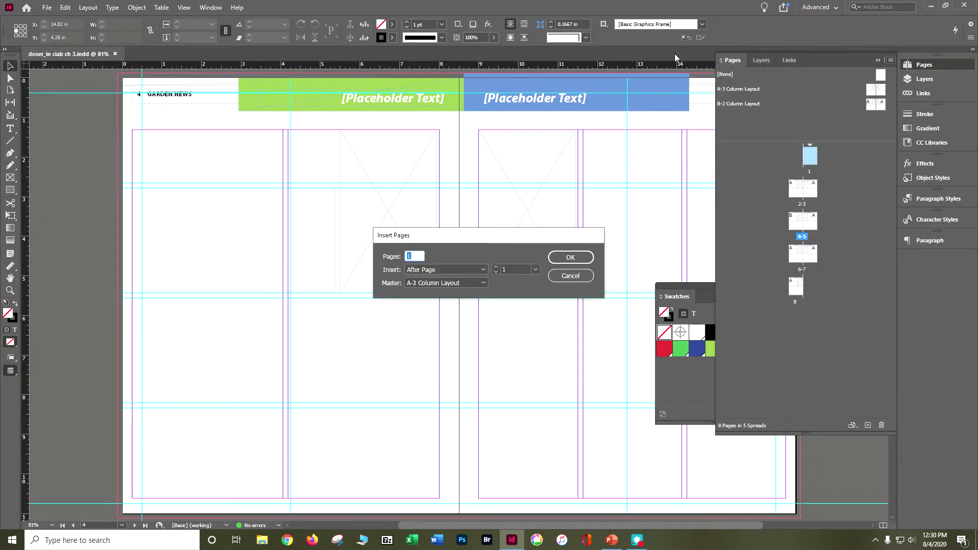
pyautogui.write('6')
pyautogui.click(497, 267)
pyautogui.click(497, 267)
pyautogui.click(497, 267)
pyautogui.click(462, 284)
pyautogui.click(466, 289)
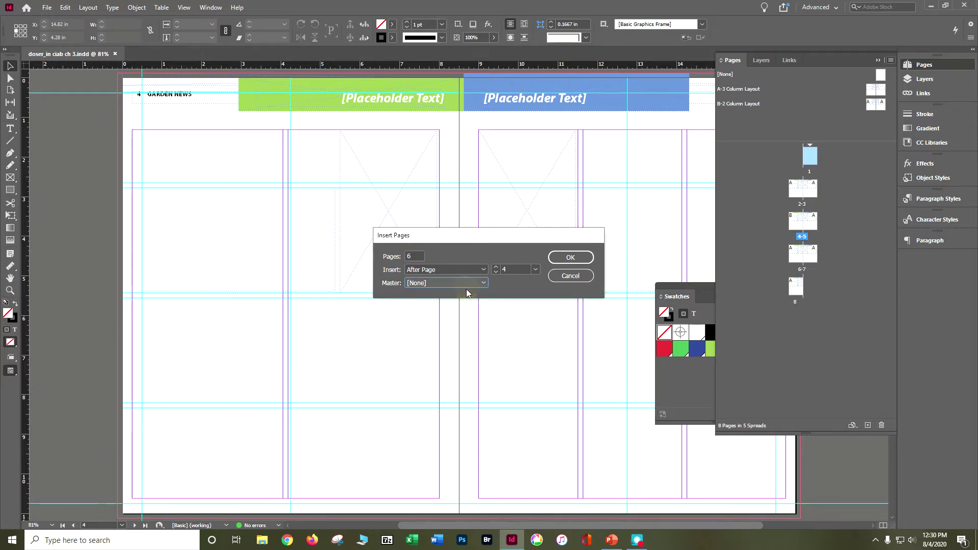
pyautogui.click(570, 257)
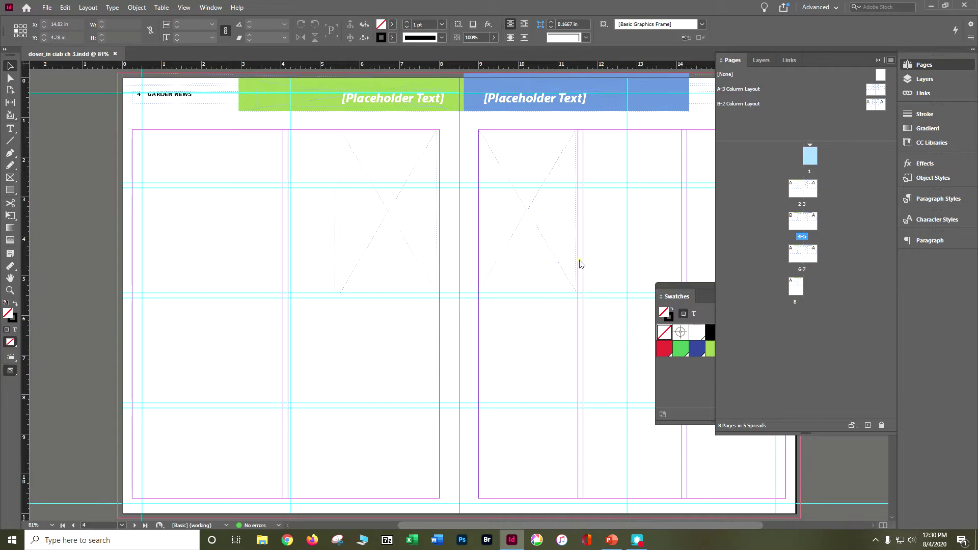
# - Examine the spreads from page 4 to page 11 to check which pages have no master applied
pyautogui.doubleClick(806, 224)
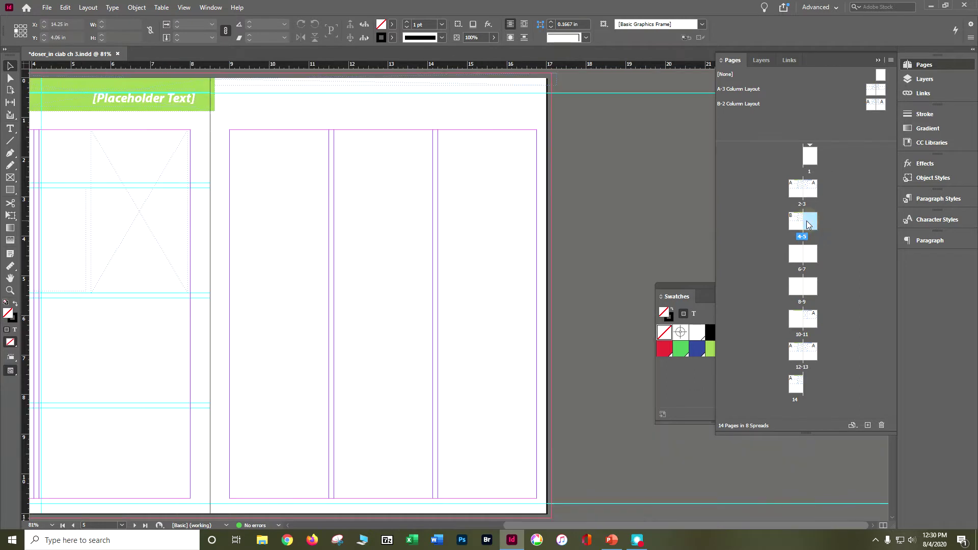
pyautogui.doubleClick(799, 286)
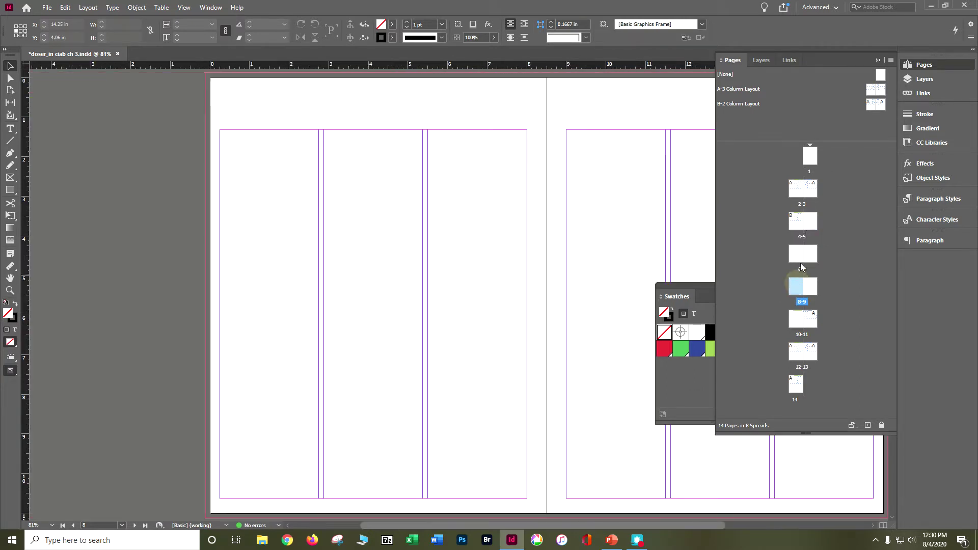
pyautogui.doubleClick(800, 235)
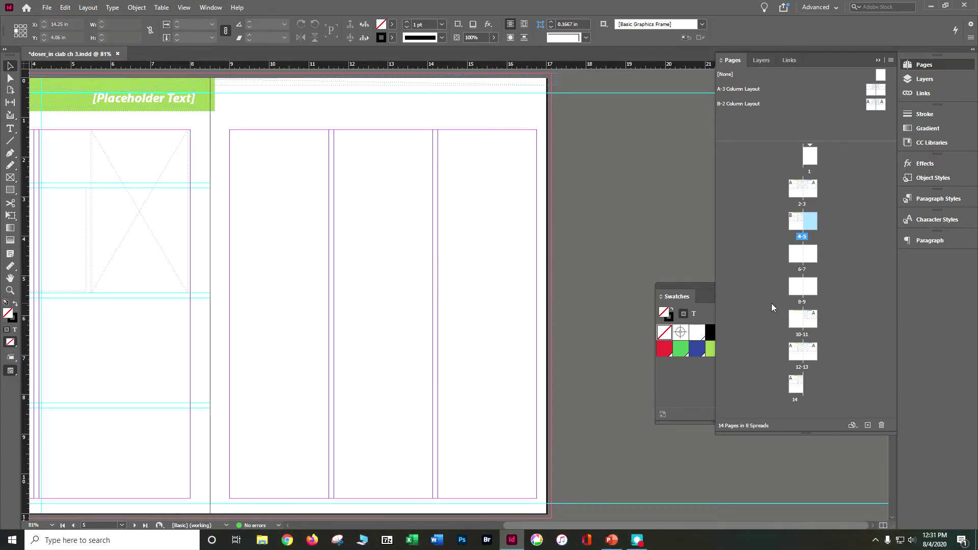
pyautogui.moveTo(725, 74); pyautogui.dragTo(797, 319)
pyautogui.doubleClick(798, 319)
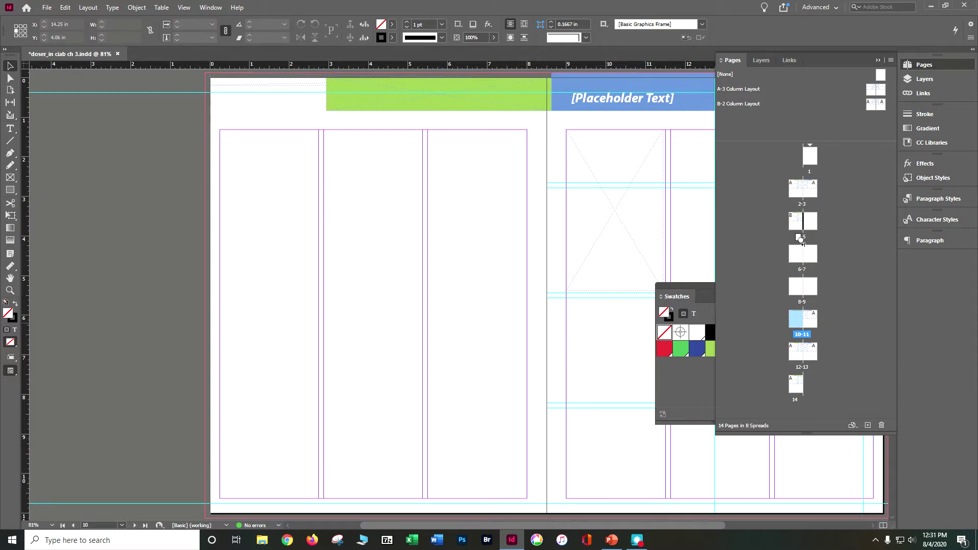
pyautogui.click(806, 220)
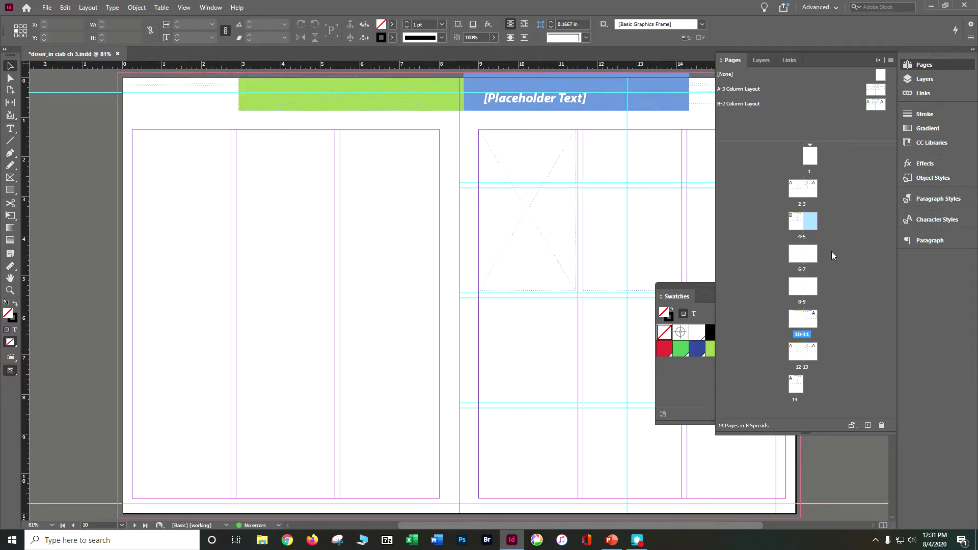
pyautogui.click(810, 254)
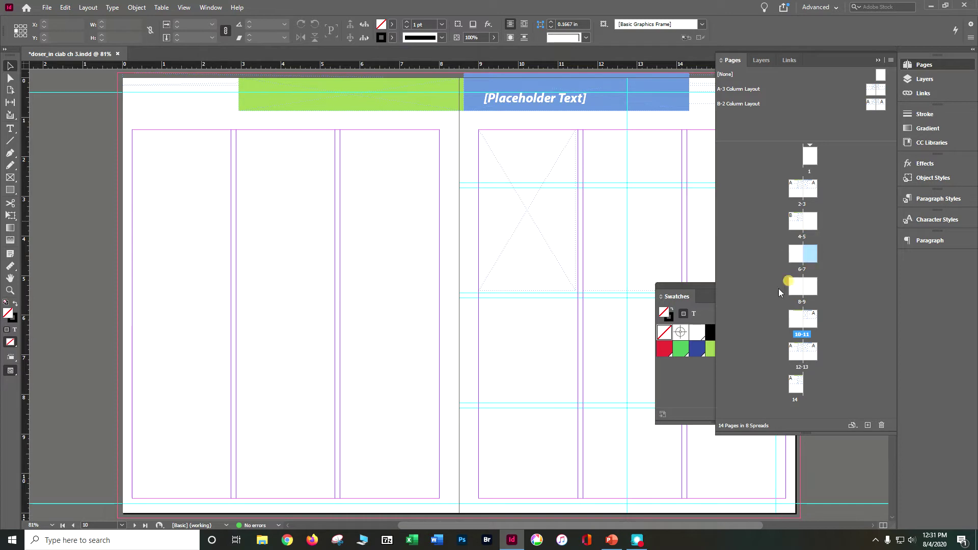
pyautogui.click(815, 216)
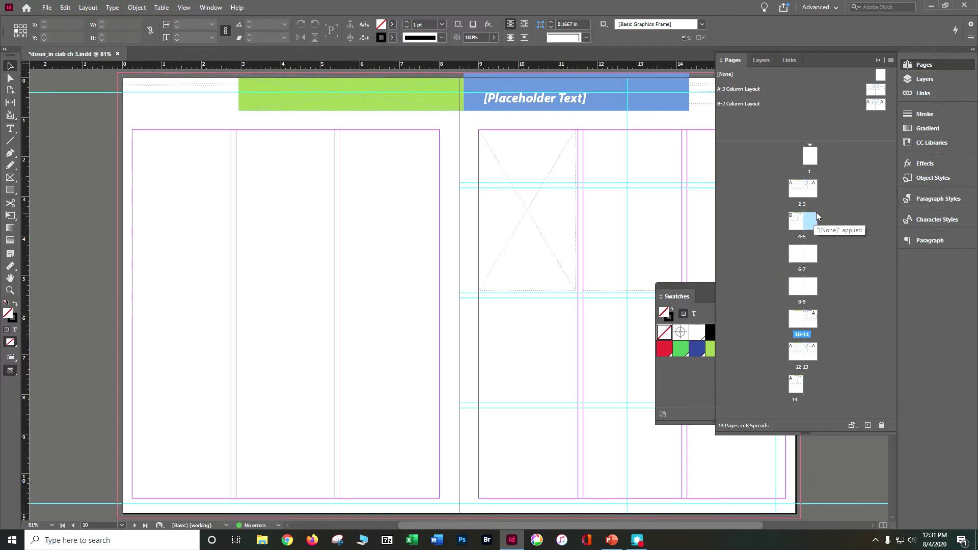
pyautogui.doubleClick(795, 220)
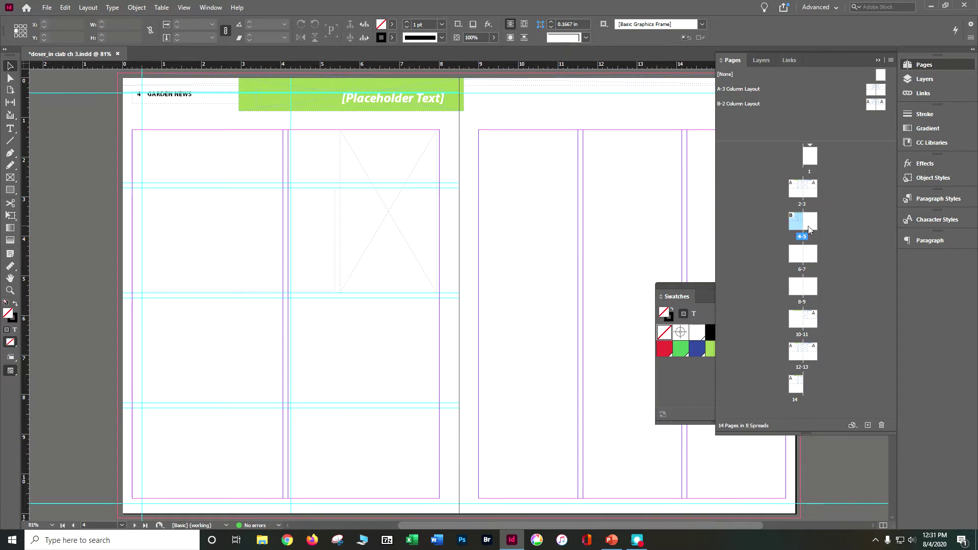
pyautogui.click(808, 230)
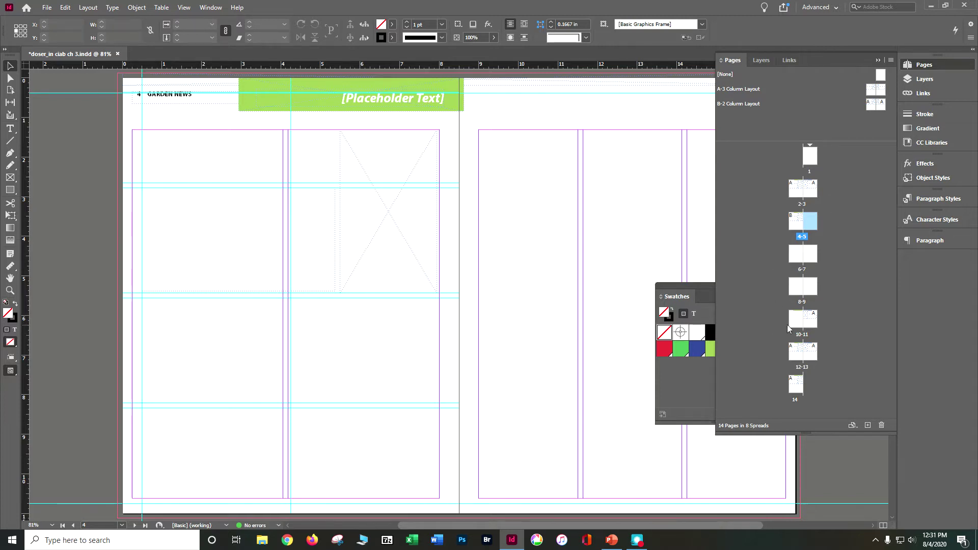
# - Delete pages 9 and 10 and save the document
pyautogui.click(813, 289)
pyautogui.keyDown('shift'); pyautogui.click(794, 316); pyautogui.keyUp('shift')
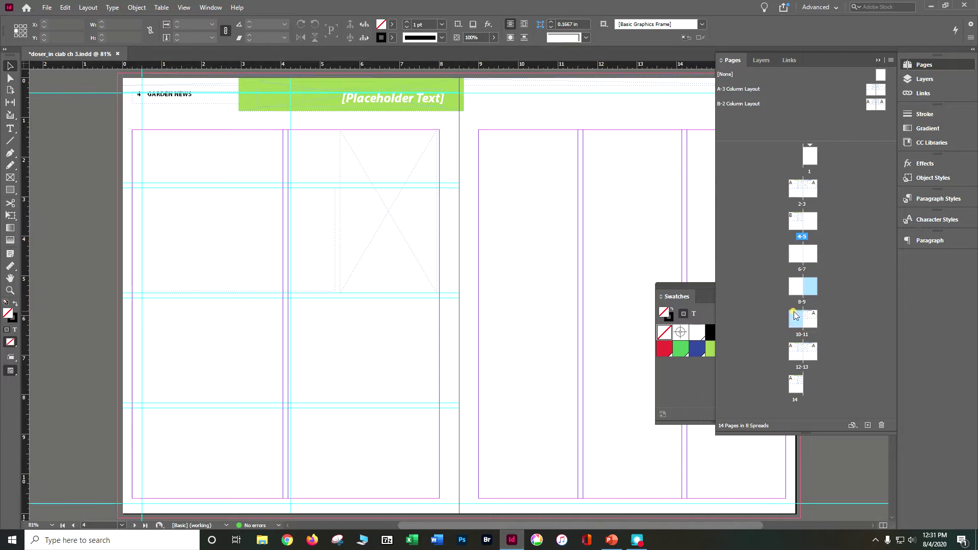
pyautogui.click(881, 425)
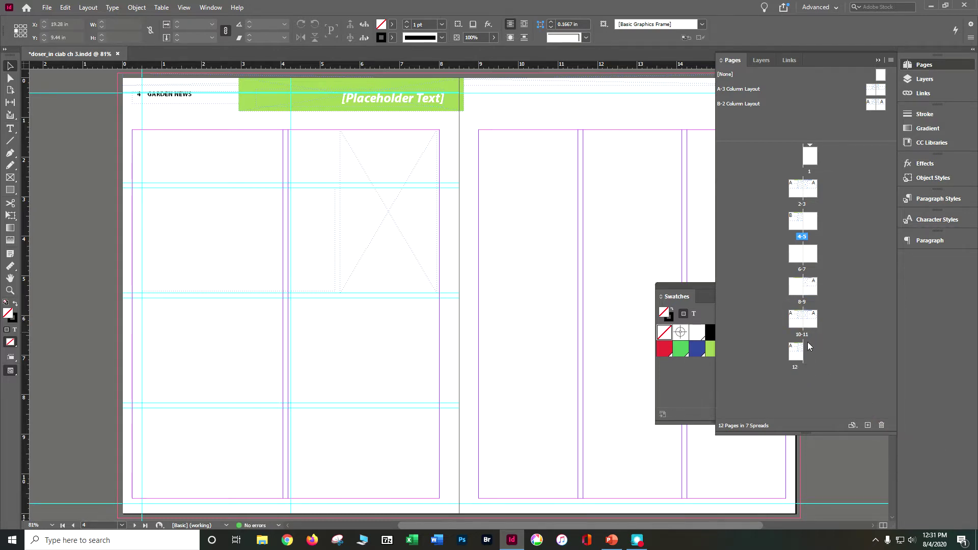
pyautogui.hotkey('ctrl', 's')
# - Resize page 4 to 7.5 in wide by 10.5 in high with the Page tool, and close the Swatches panel
pyautogui.click(808, 224)
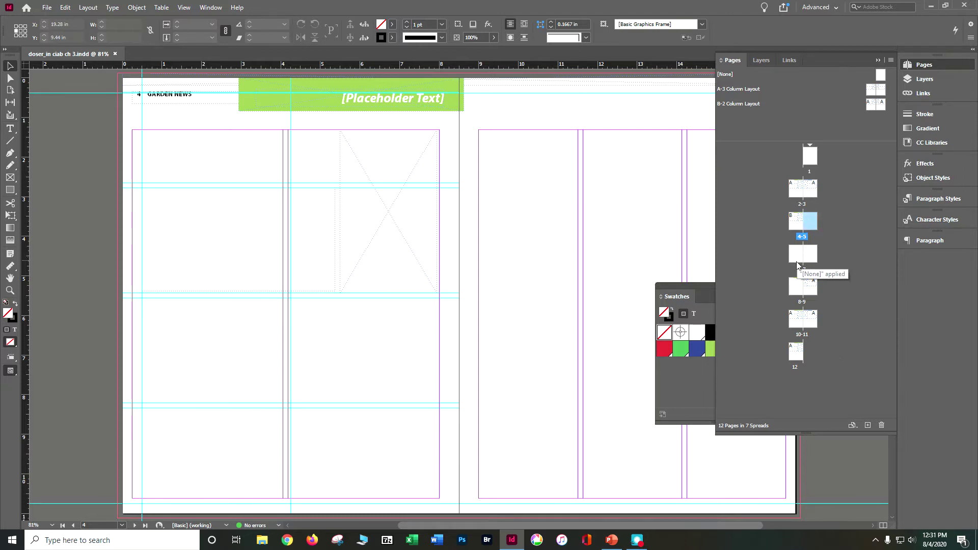
pyautogui.keyDown('shift'); pyautogui.click(799, 292); pyautogui.keyUp('shift')
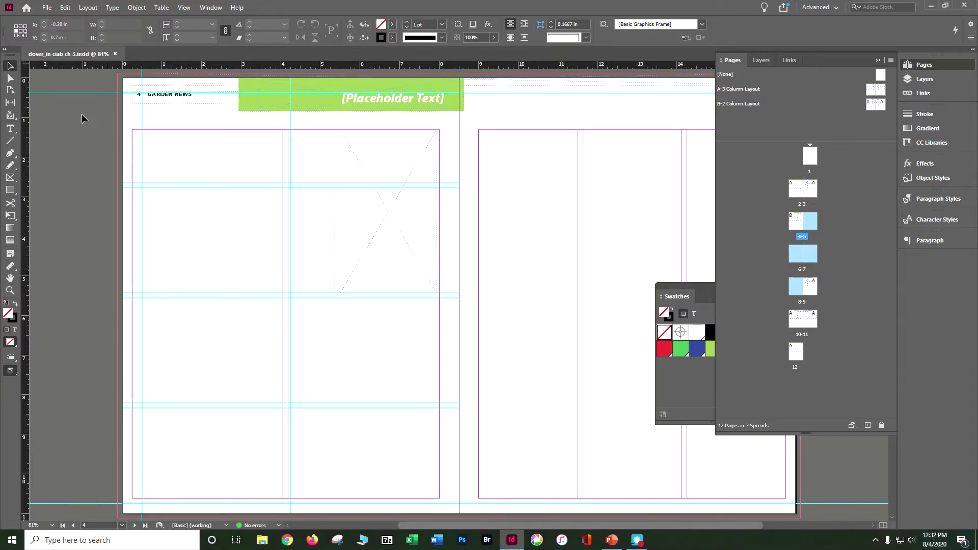
pyautogui.click(10, 90)
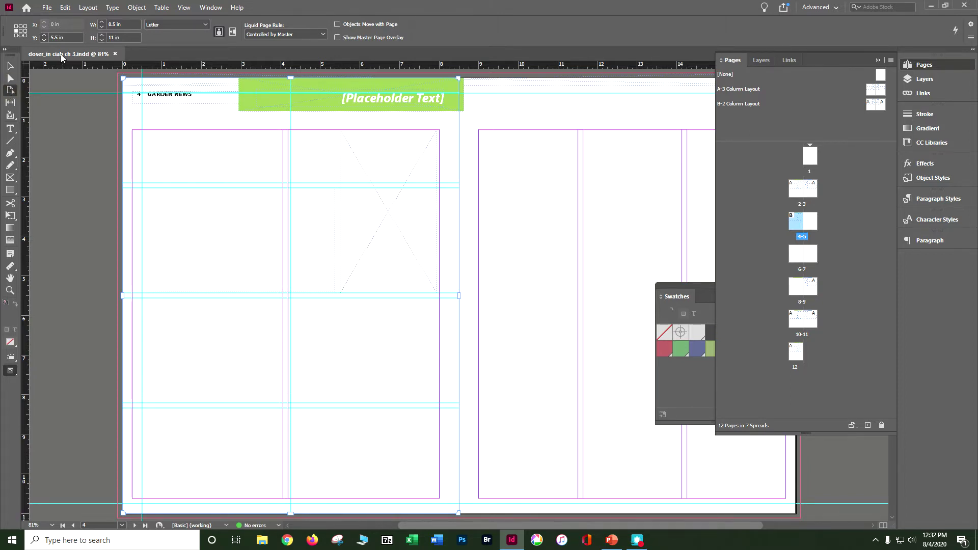
pyautogui.click(123, 24)
pyautogui.write('7.5')
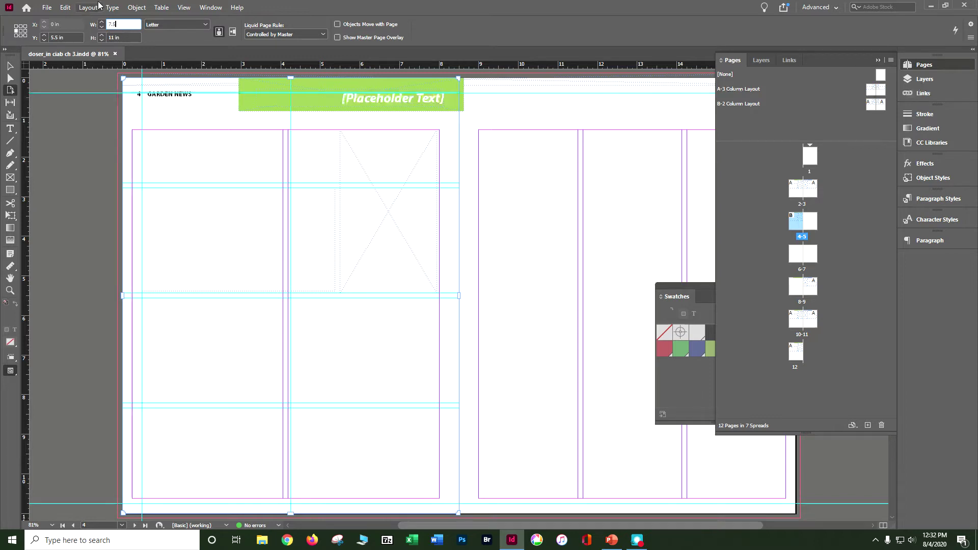
pyautogui.press('Tab')
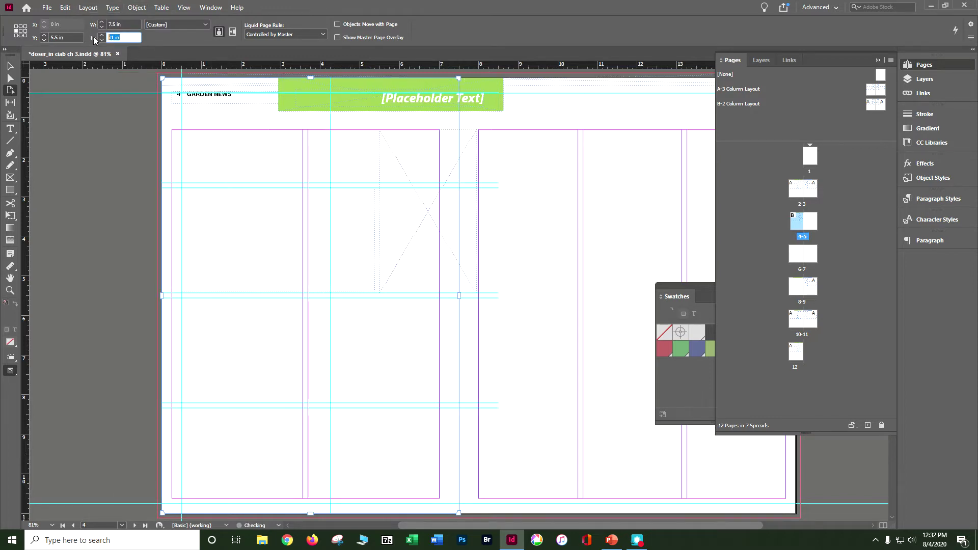
pyautogui.write('10.5')
pyautogui.moveTo(717, 136); pyautogui.dragTo(804, 136)
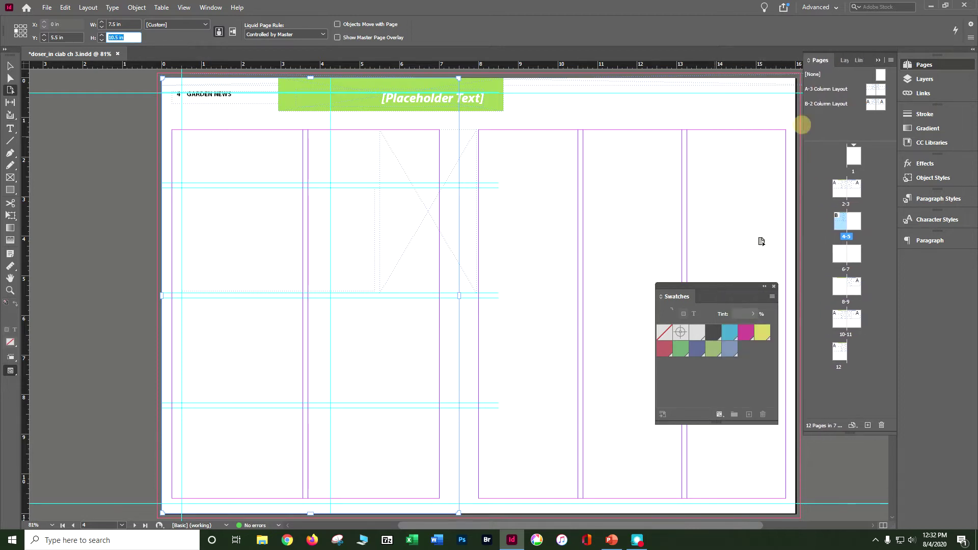
pyautogui.press('Return')
pyautogui.click(774, 287)
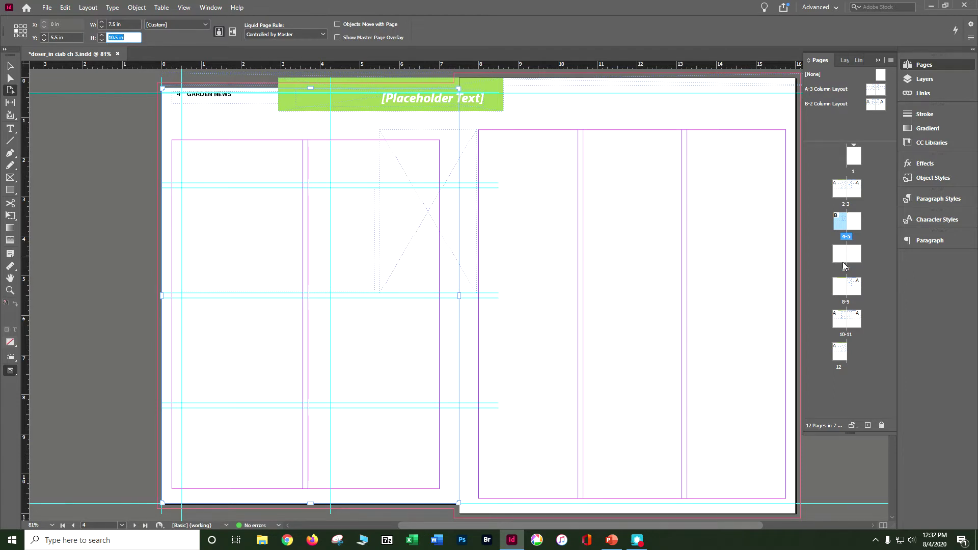
# - Resize pages 5 through 8 together to 7.5 in wide by 10.5 in high with the Page tool
pyautogui.doubleClick(839, 289)
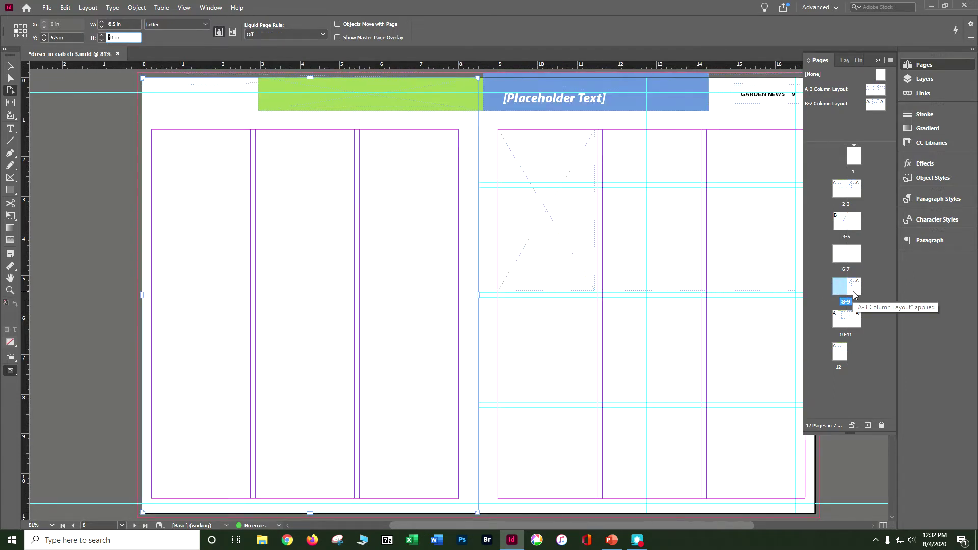
pyautogui.doubleClick(839, 286)
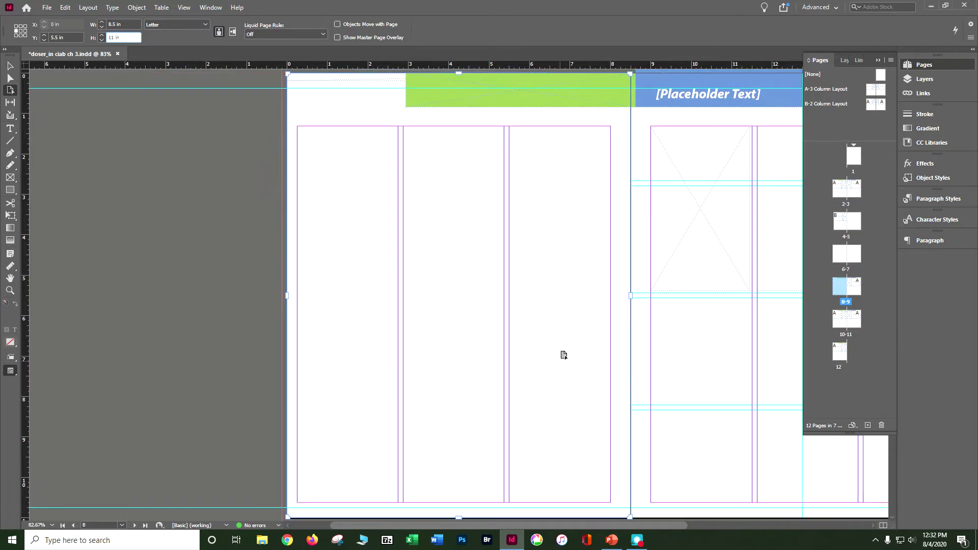
pyautogui.click(855, 220)
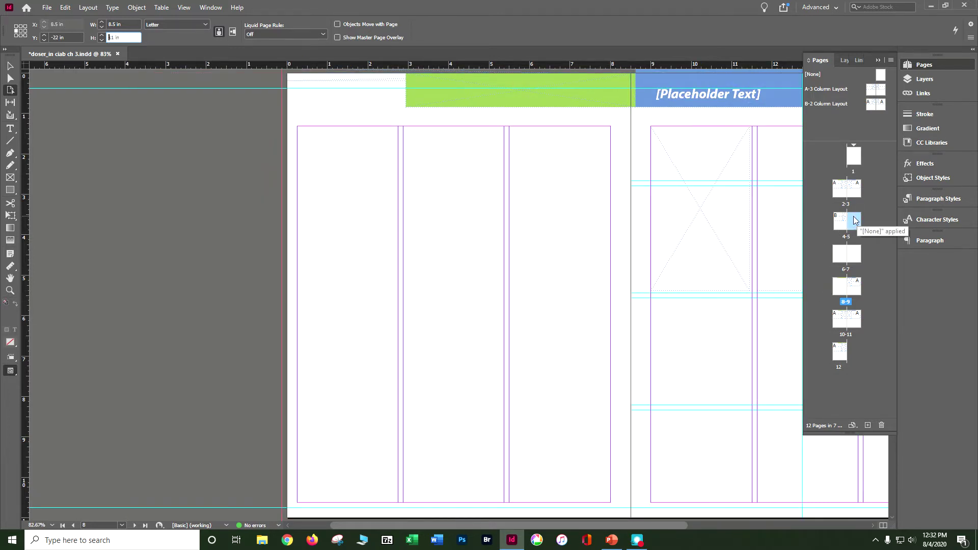
pyautogui.click(834, 259)
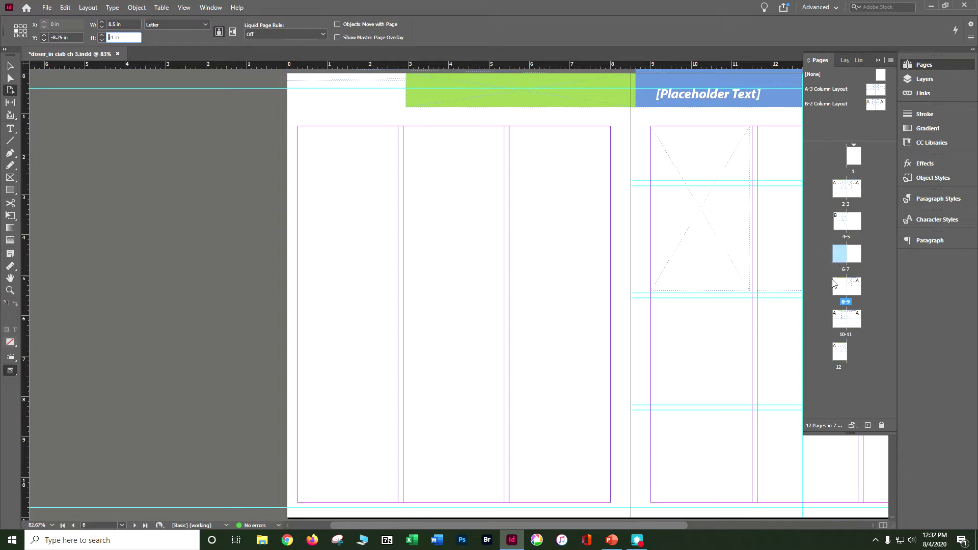
pyautogui.click(858, 226)
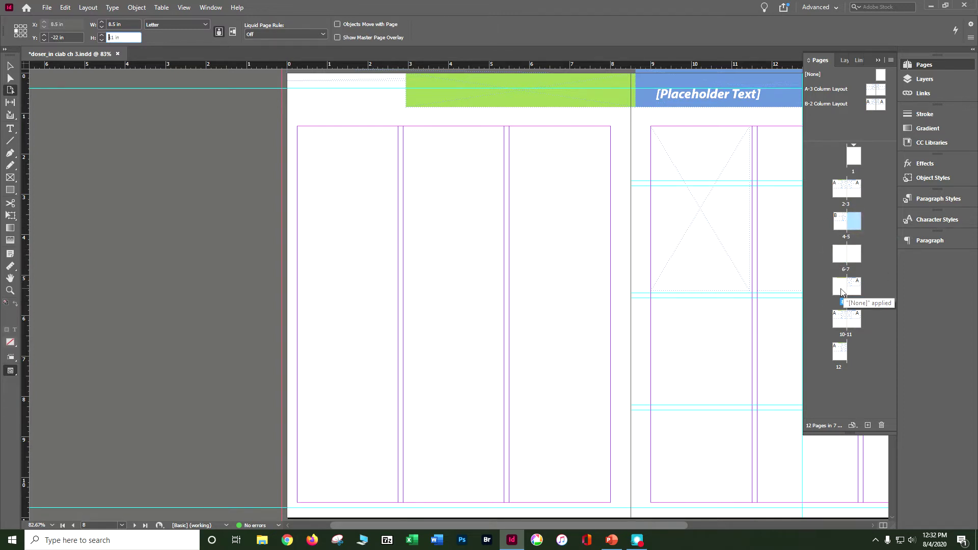
pyautogui.keyDown('shift'); pyautogui.click(839, 287); pyautogui.keyUp('shift')
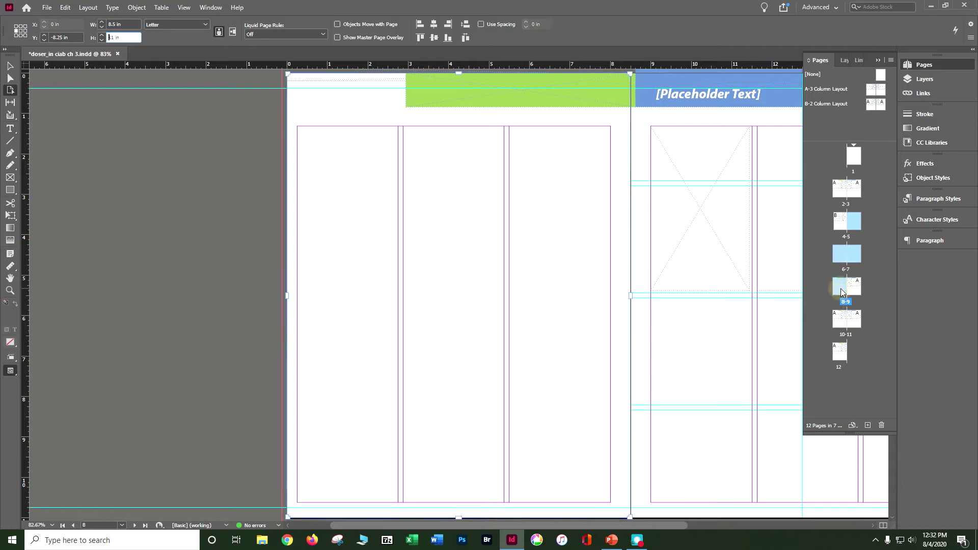
pyautogui.click(132, 24)
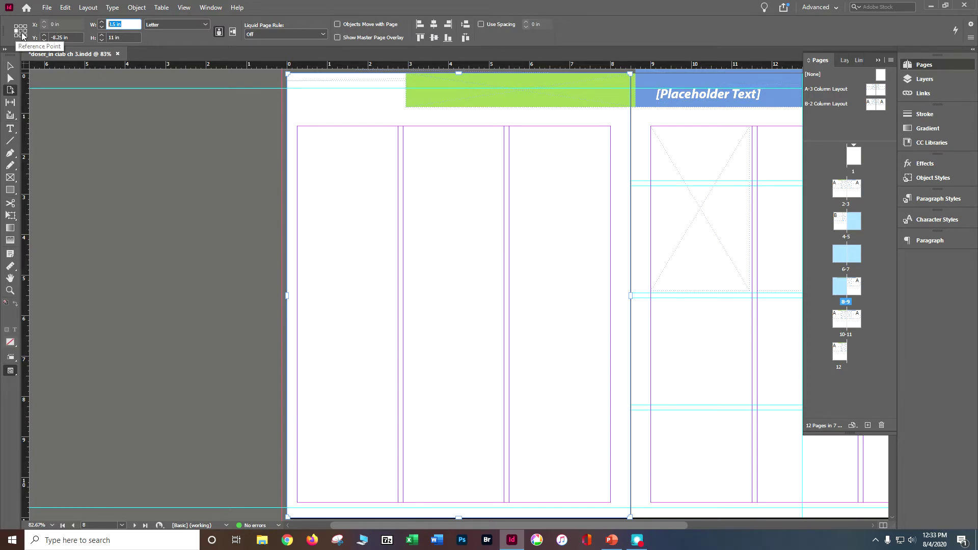
pyautogui.write('7.5')
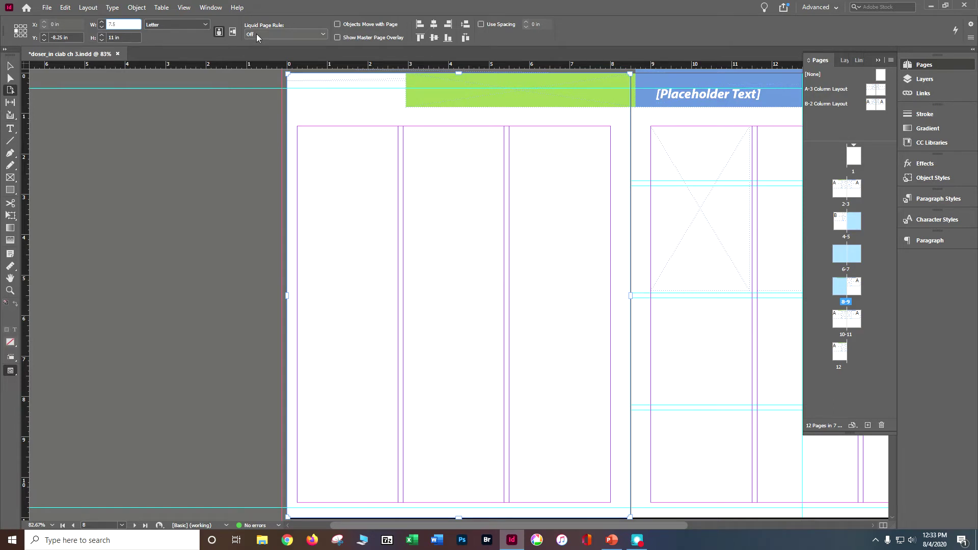
pyautogui.press('Tab')
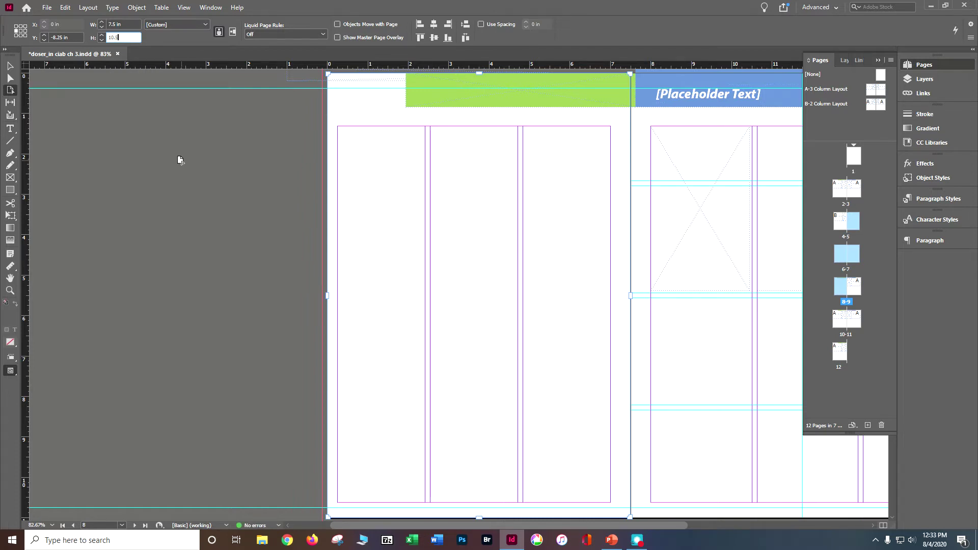
pyautogui.click(66, 8)
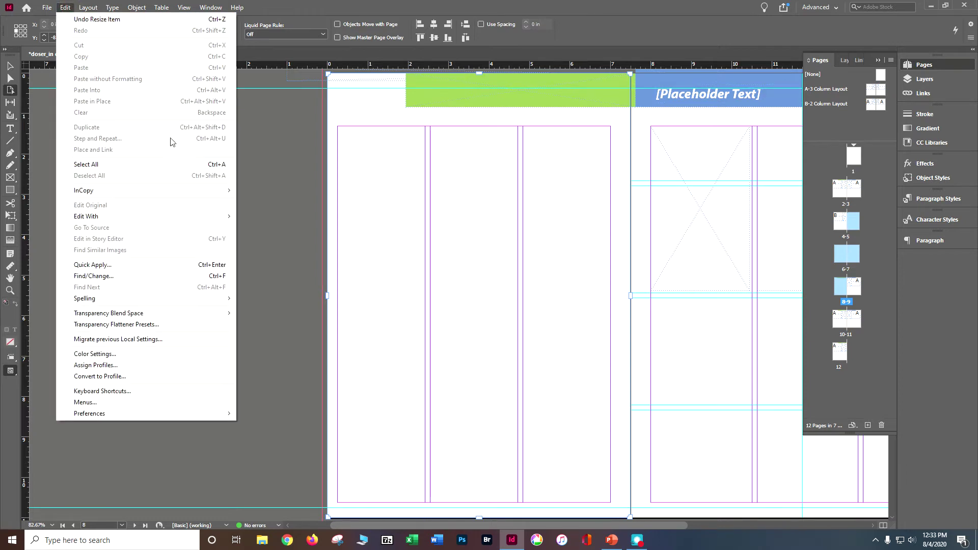
pyautogui.click(270, 115)
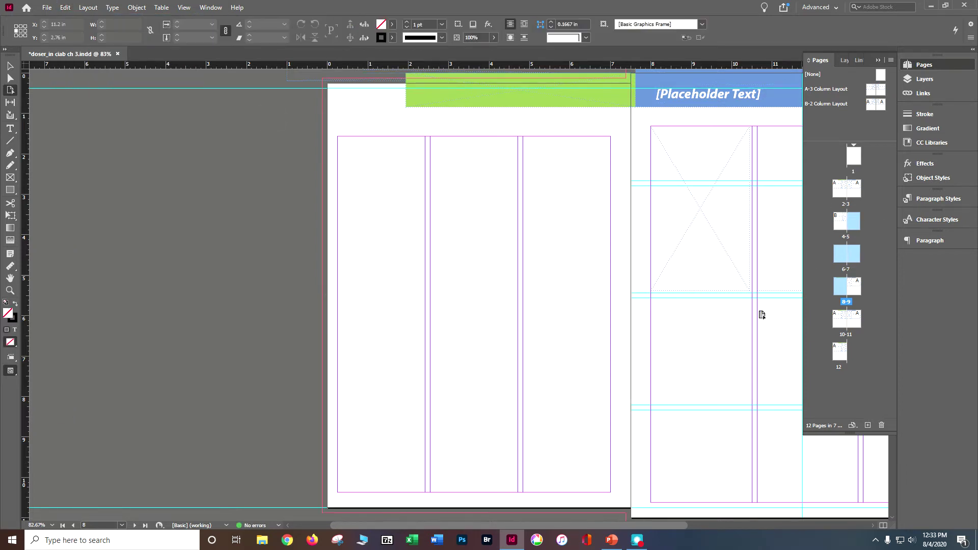
# - Place a horizontal ruler guide at 11 in on the spread of pages 10 and 11
pyautogui.scroll(-10, 593, 308)
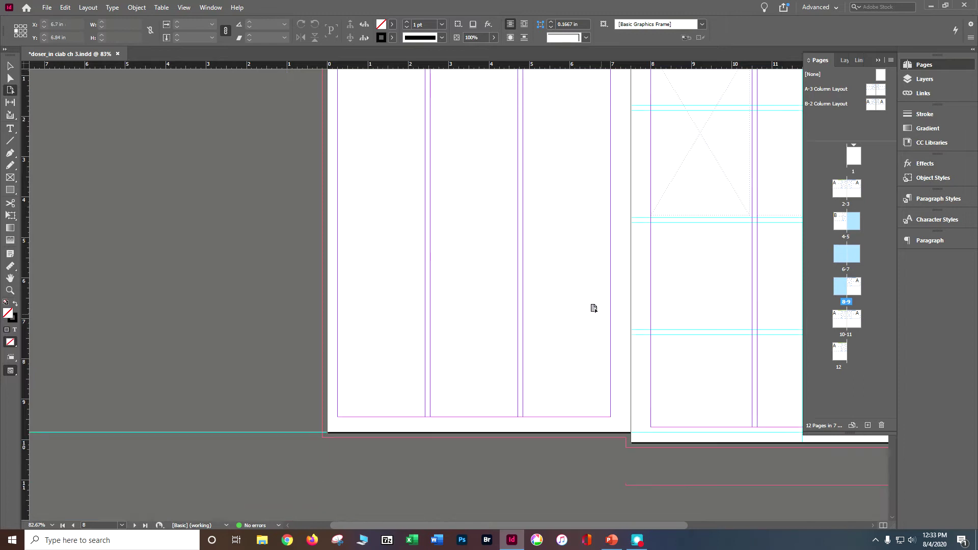
pyautogui.scroll(-5, 586, 297)
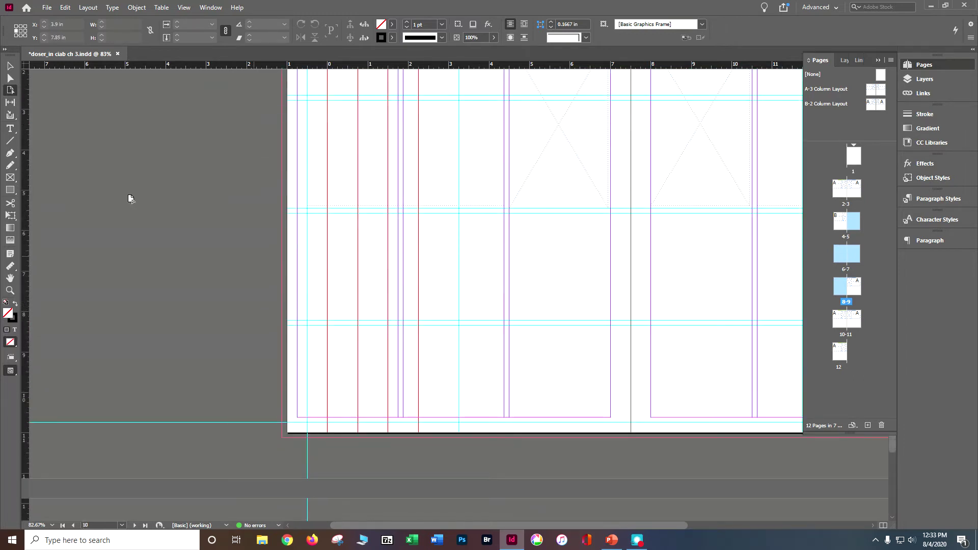
pyautogui.click(5, 67)
pyautogui.click(321, 154)
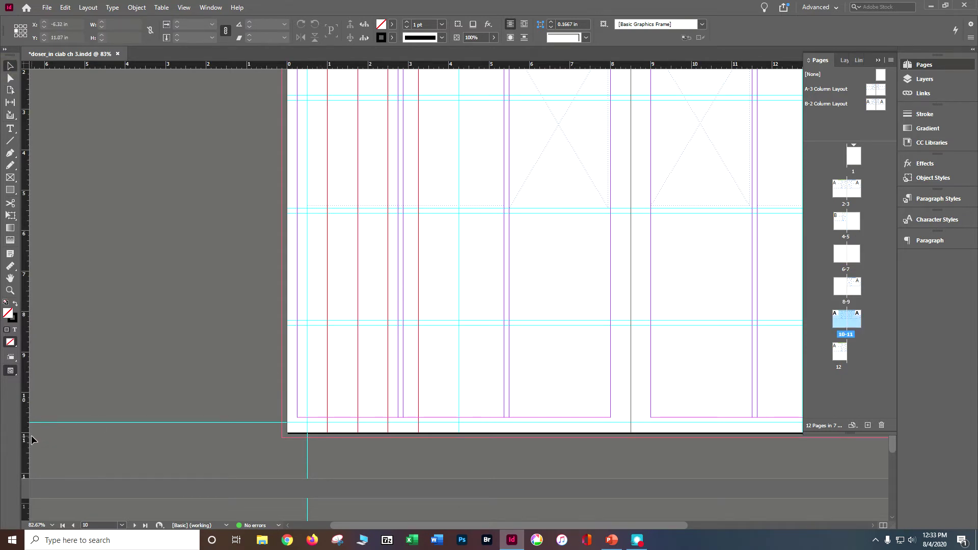
pyautogui.moveTo(191, 65); pyautogui.dragTo(144, 433)
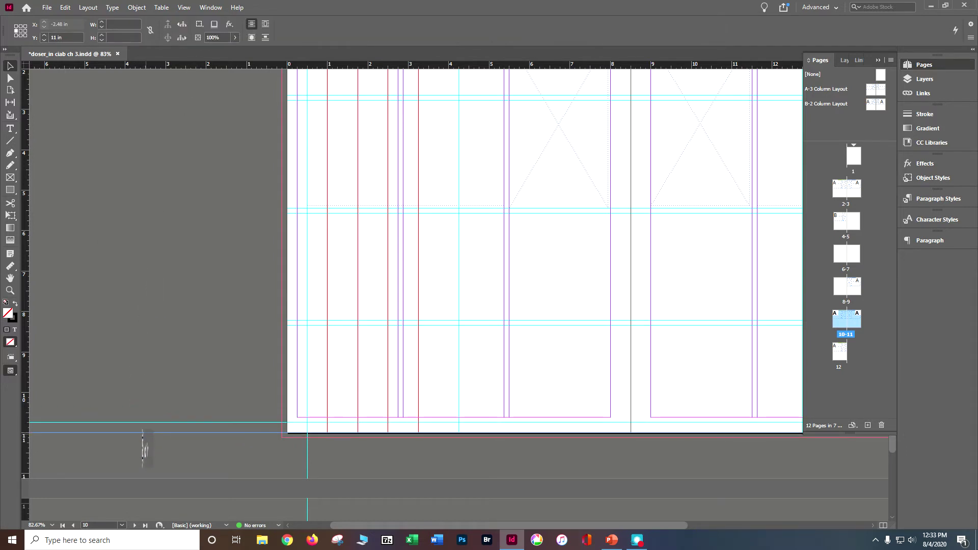
# - Resize page 10 to 7.5 in wide by 10.5 in high with the Page tool
pyautogui.click(838, 257)
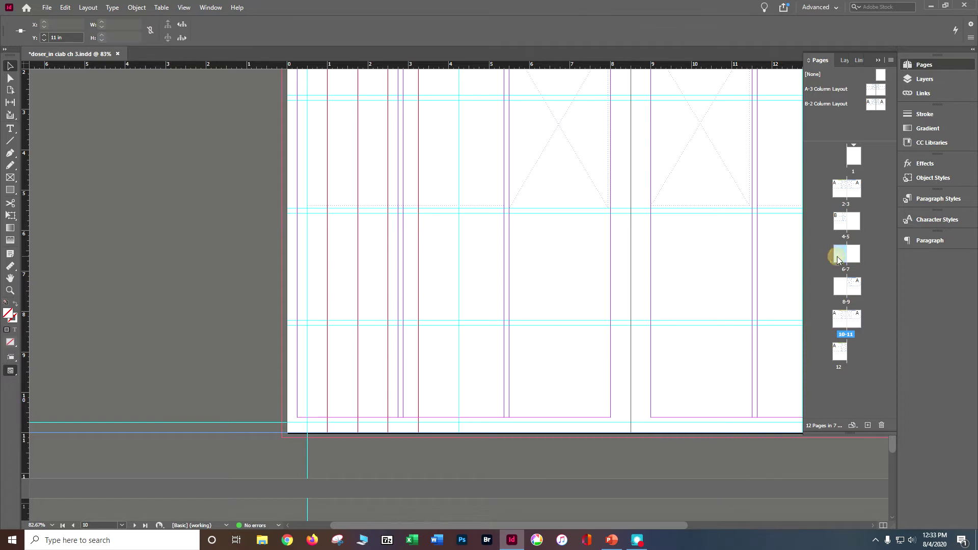
pyautogui.keyDown('shift'); pyautogui.click(840, 286); pyautogui.keyUp('shift')
pyautogui.click(8, 92)
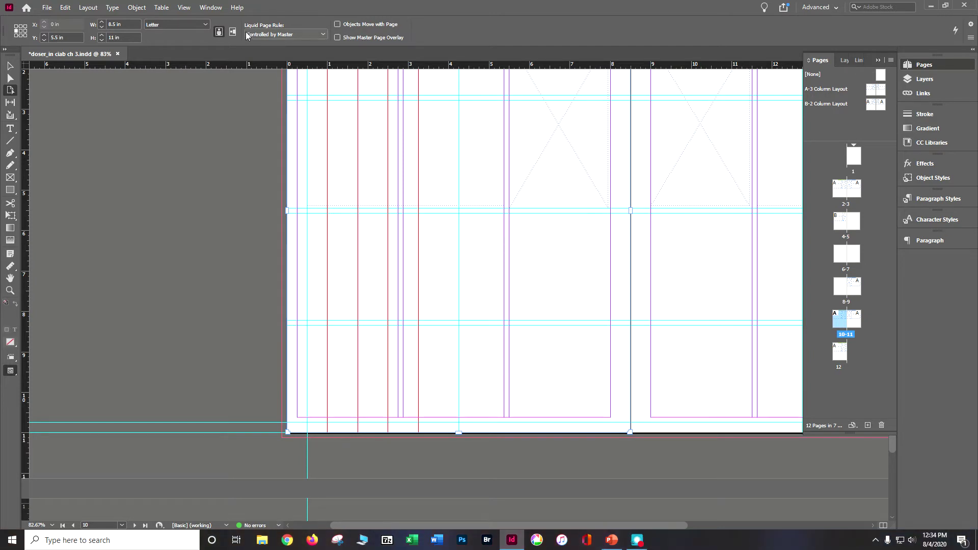
pyautogui.click(125, 21)
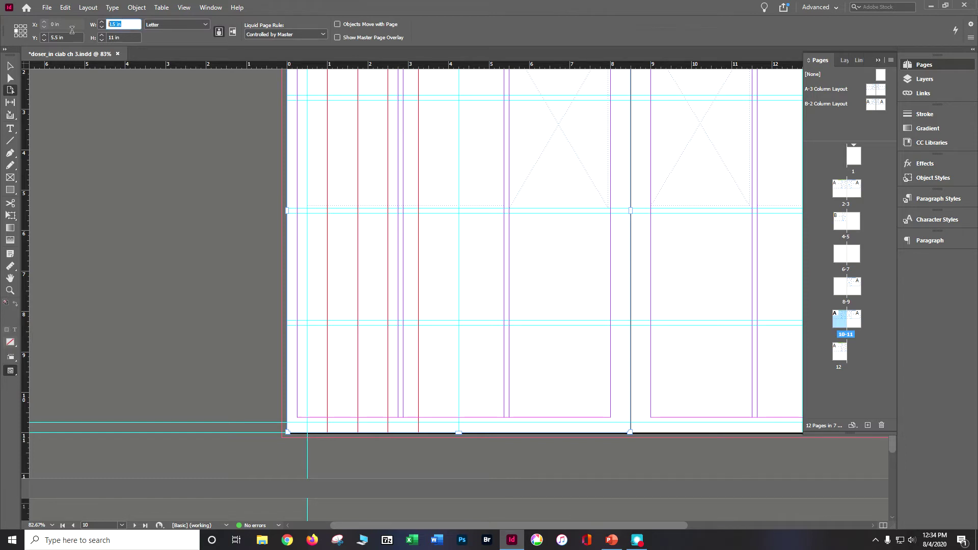
pyautogui.write('7.5')
pyautogui.press('Tab')
pyautogui.write('10.5')
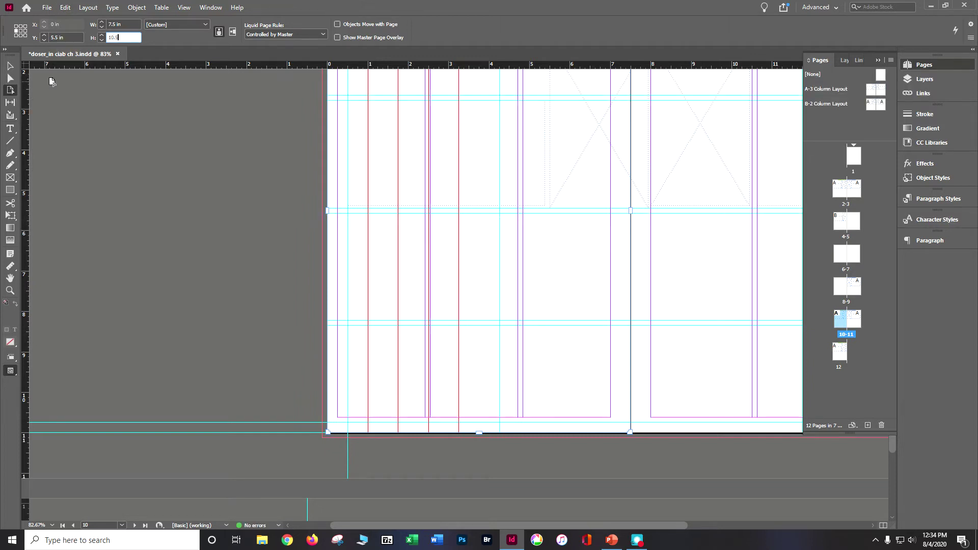
pyautogui.click(180, 25)
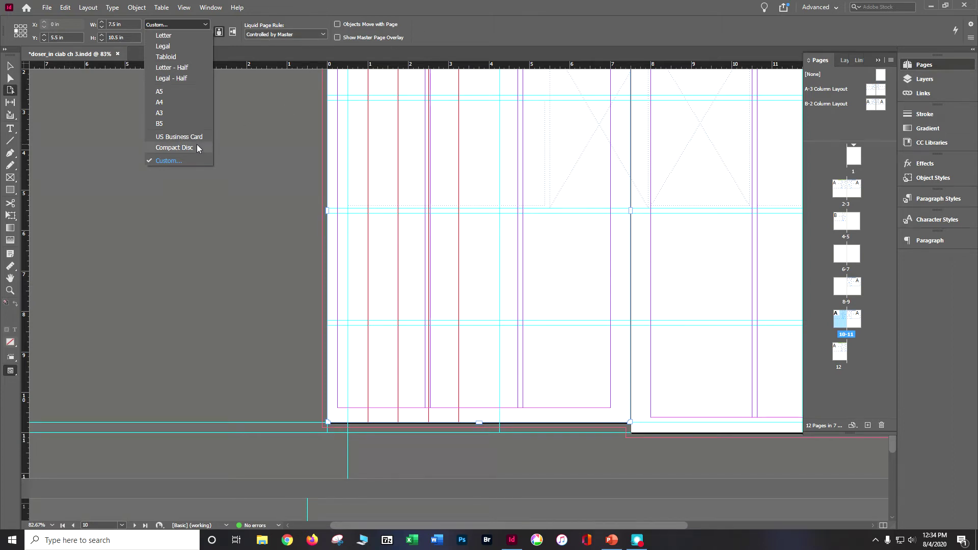
# - Select pages 6 through 8 together with the Page tool to check their dimensions
pyautogui.click(860, 252)
pyautogui.click(834, 252)
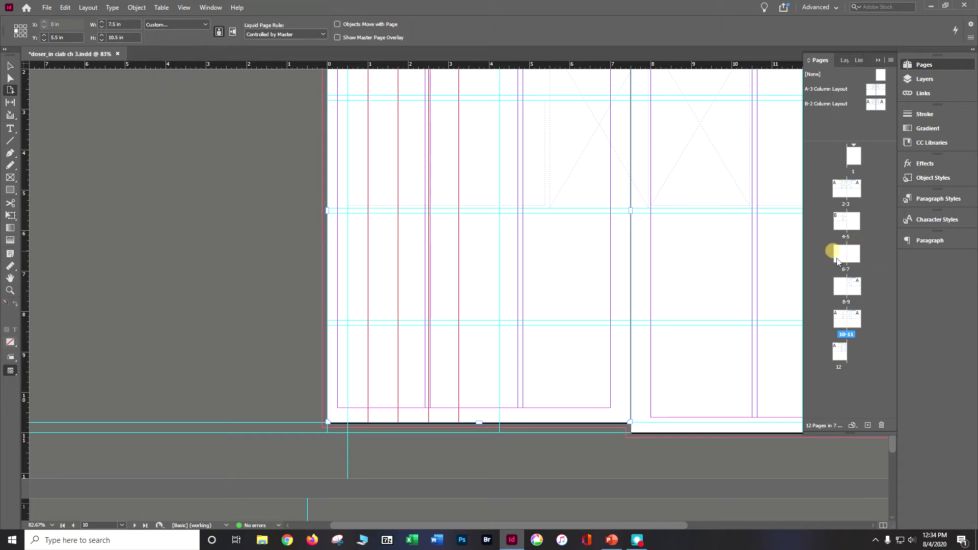
pyautogui.click(839, 256)
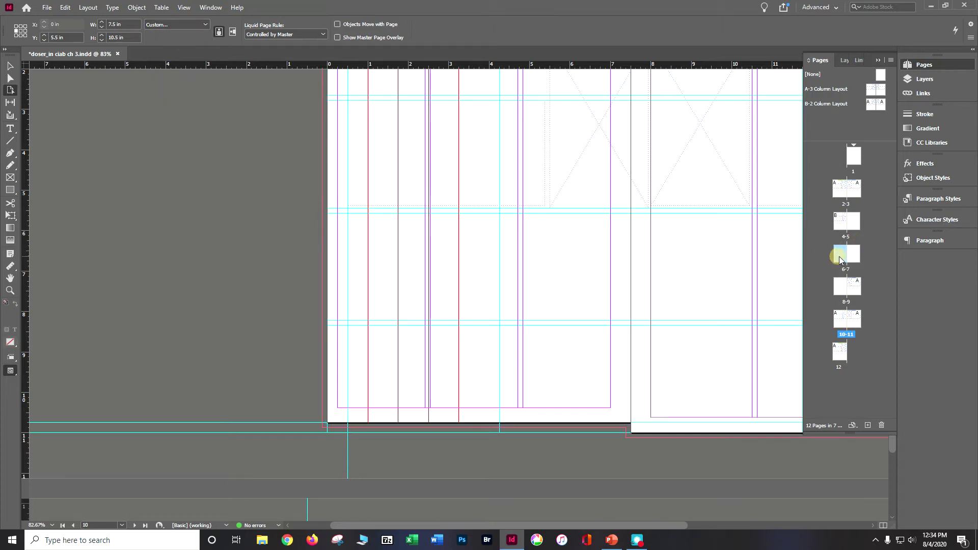
pyautogui.keyDown('shift'); pyautogui.click(841, 287); pyautogui.keyUp('shift')
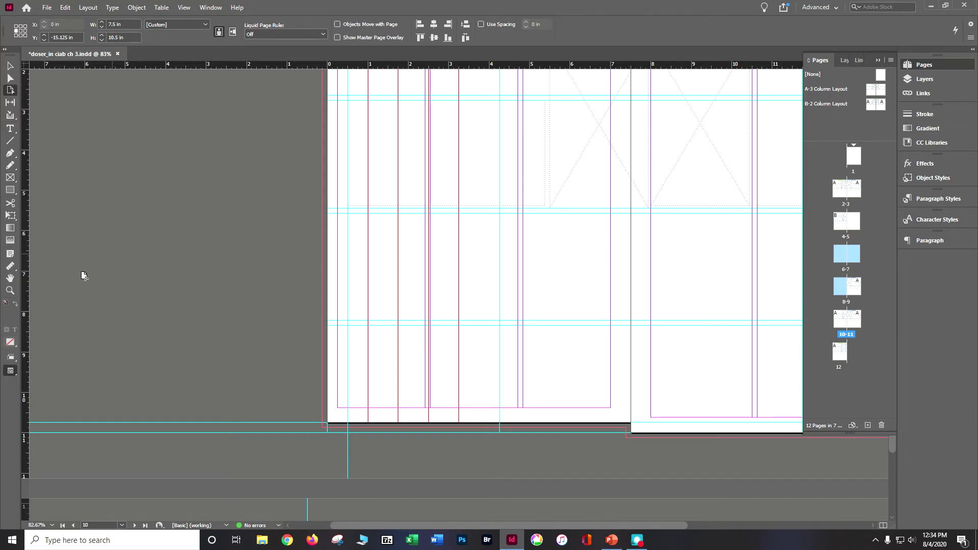
# - Measure the width of the third column on page 8 with the Measure tool
pyautogui.click(11, 267)
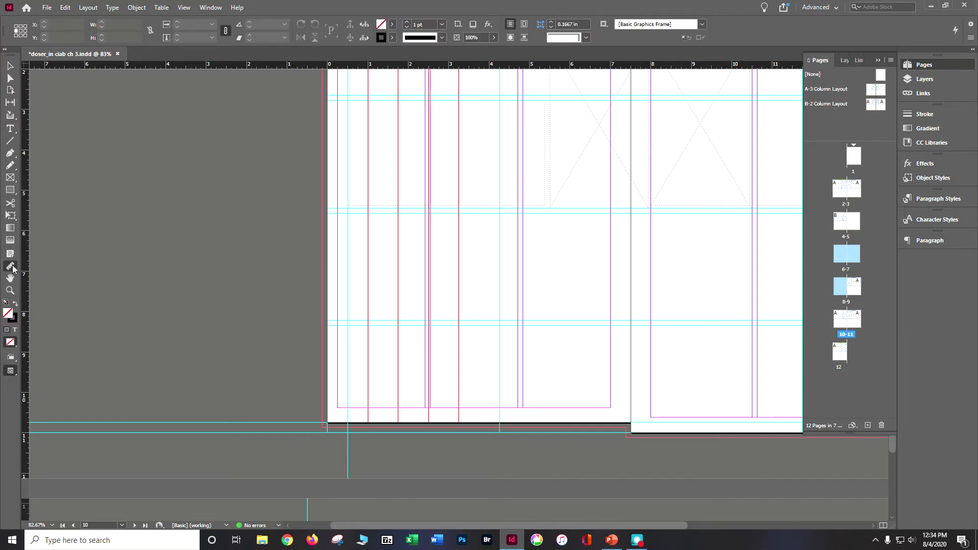
pyautogui.rightClick(14, 268)
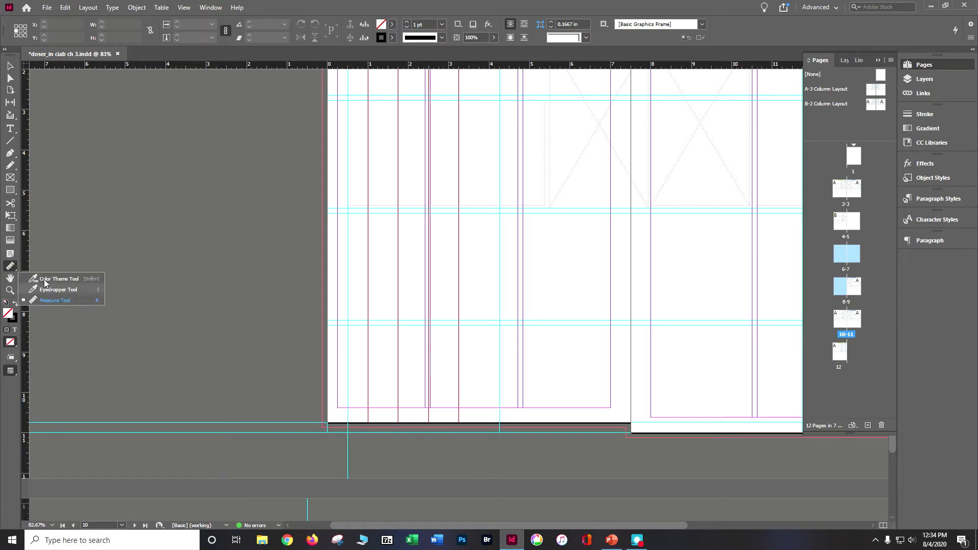
pyautogui.click(45, 301)
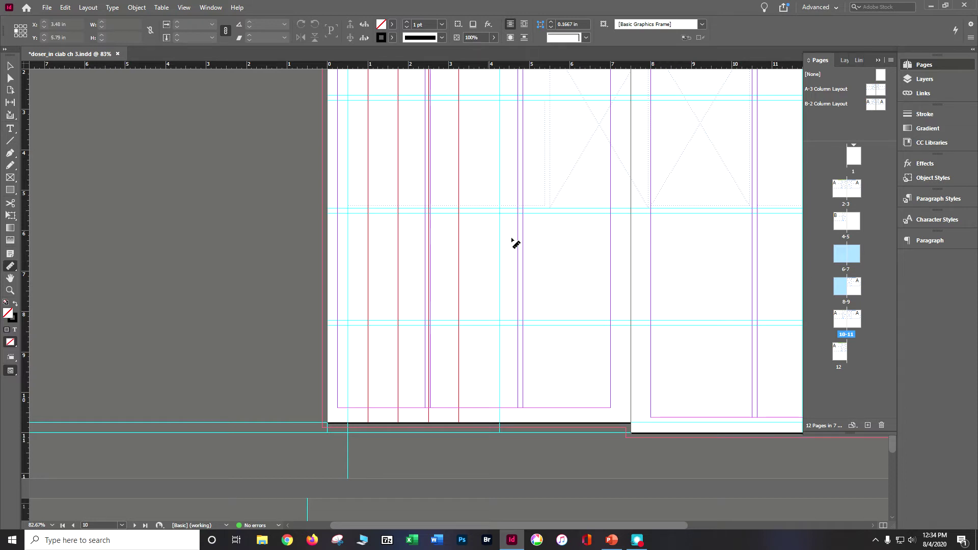
pyautogui.scroll(-7, 611, 290)
pyautogui.scroll(3, 610, 284)
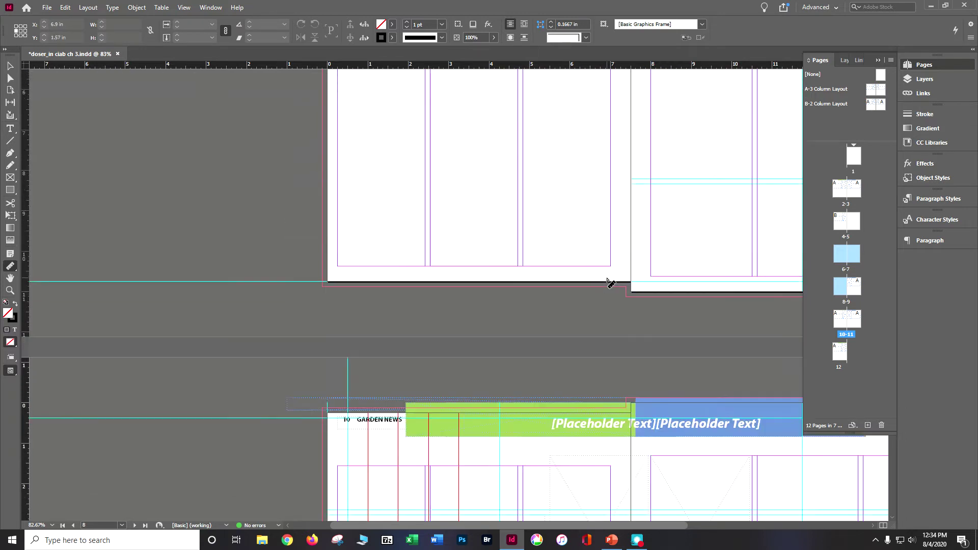
pyautogui.scroll(3, 609, 283)
pyautogui.scroll(2, 614, 273)
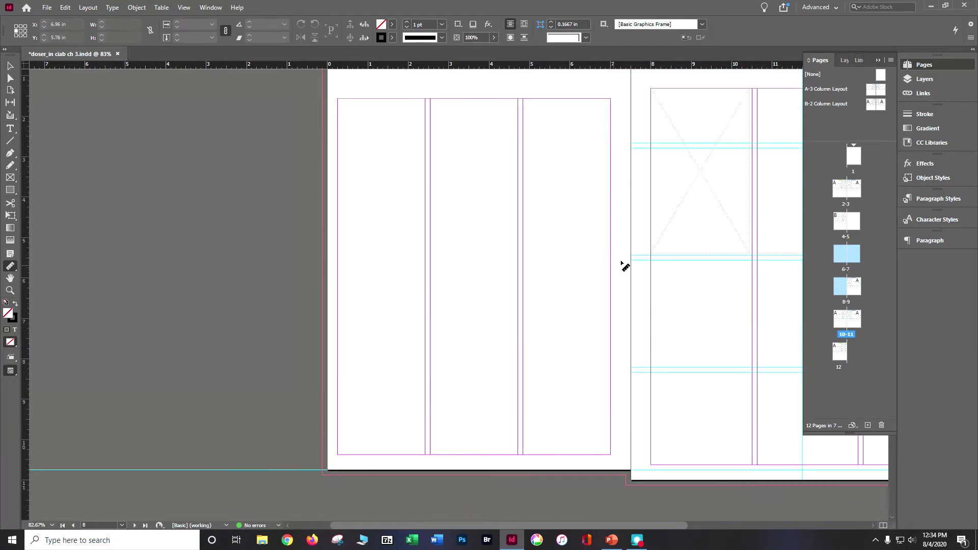
pyautogui.scroll(-8, 662, 321)
pyautogui.scroll(-3, 690, 516)
pyautogui.moveTo(675, 524); pyautogui.dragTo(739, 526)
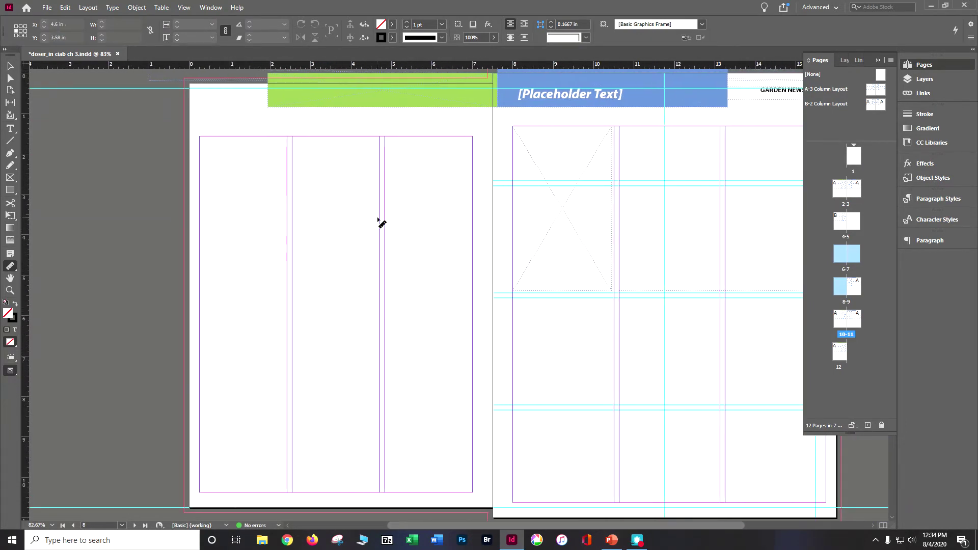
pyautogui.moveTo(389, 218); pyautogui.dragTo(195, 161)
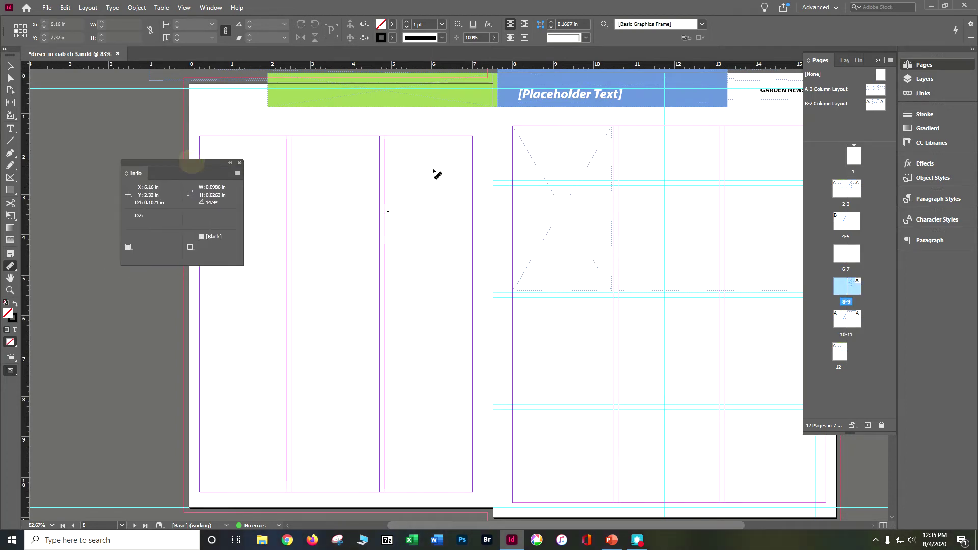
pyautogui.moveTo(384, 177); pyautogui.dragTo(467, 178)
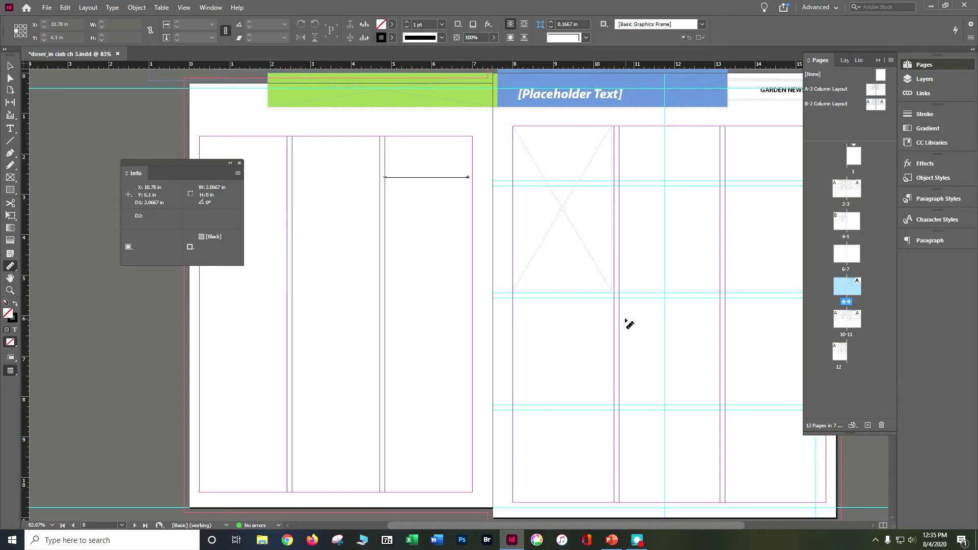
# - Measure the width of the middle column on page 9, repeating the measurement at a closer zoom
pyautogui.moveTo(618, 319); pyautogui.dragTo(714, 318)
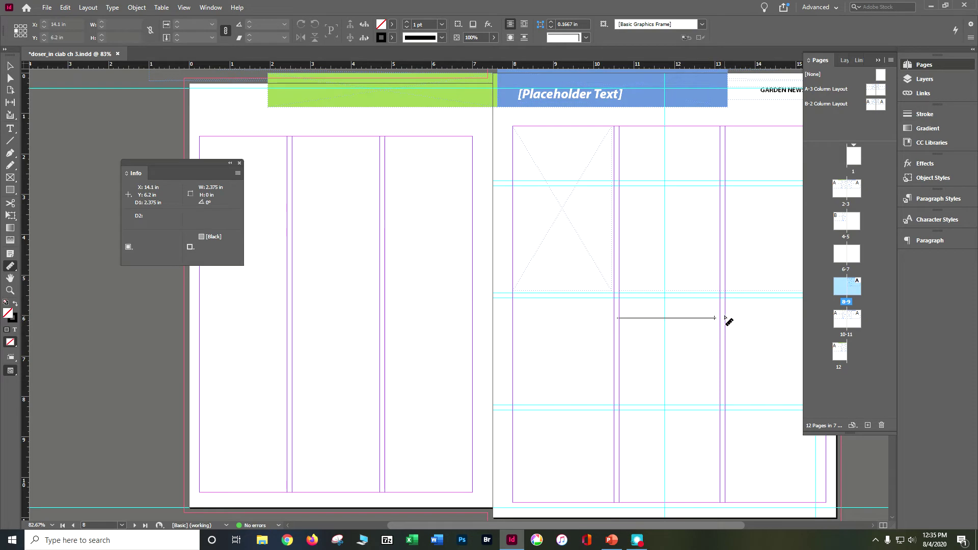
pyautogui.hotkey('ctrl', '=')
pyautogui.hotkey('ctrl', '=')
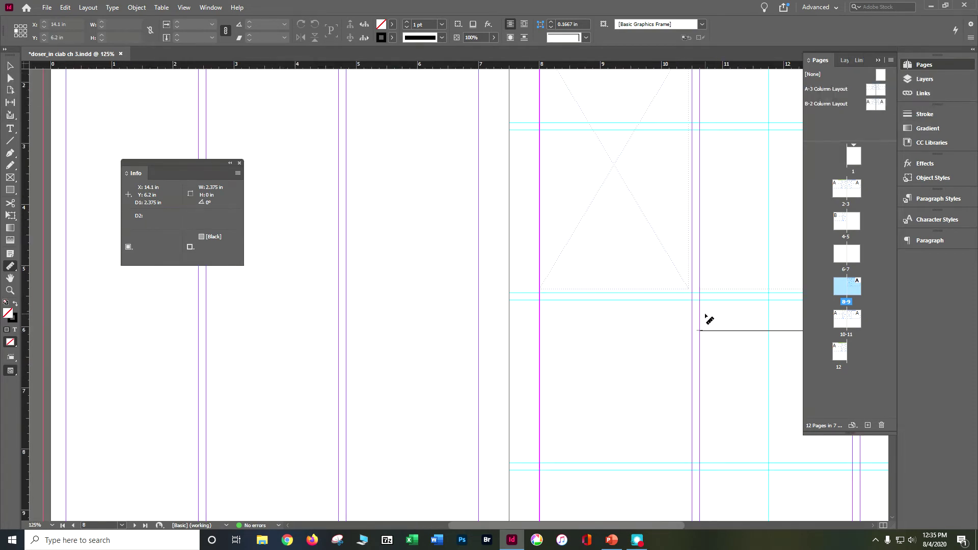
pyautogui.moveTo(662, 525); pyautogui.dragTo(612, 370)
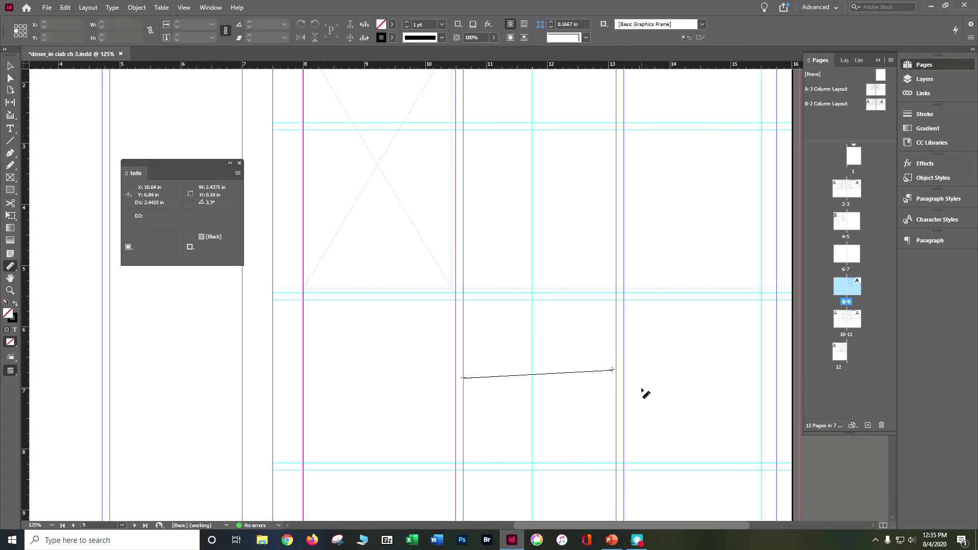
# - Go to the spread of pages 10 and 11, save the document, and close the Info panel
pyautogui.hotkey('alt', 'pagedown')
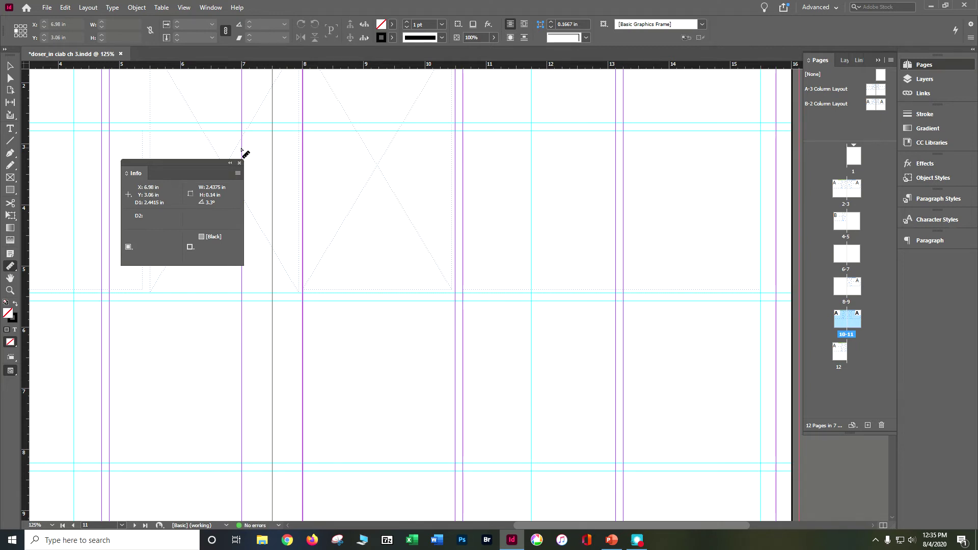
pyautogui.hotkey('ctrl', 's')
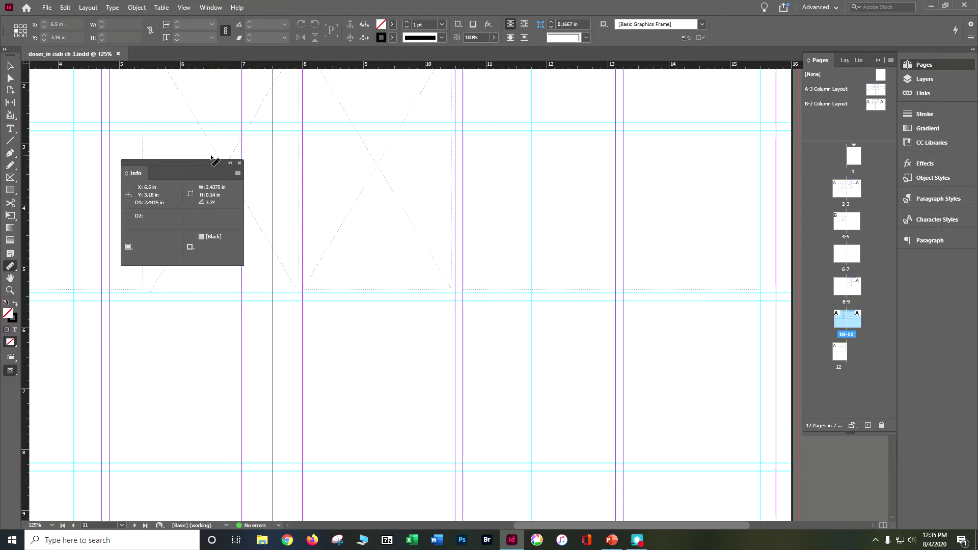
pyautogui.click(239, 163)
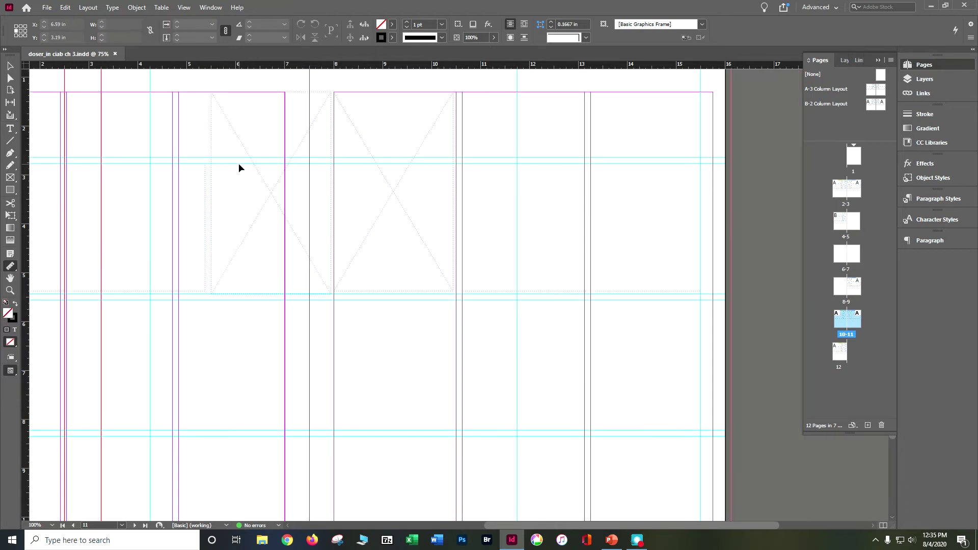
# - View the A-3 Column Layout master spread and the B-2 Column Layout master spread
pyautogui.hotkey('ctrl', '-')
pyautogui.hotkey('ctrl', '-')
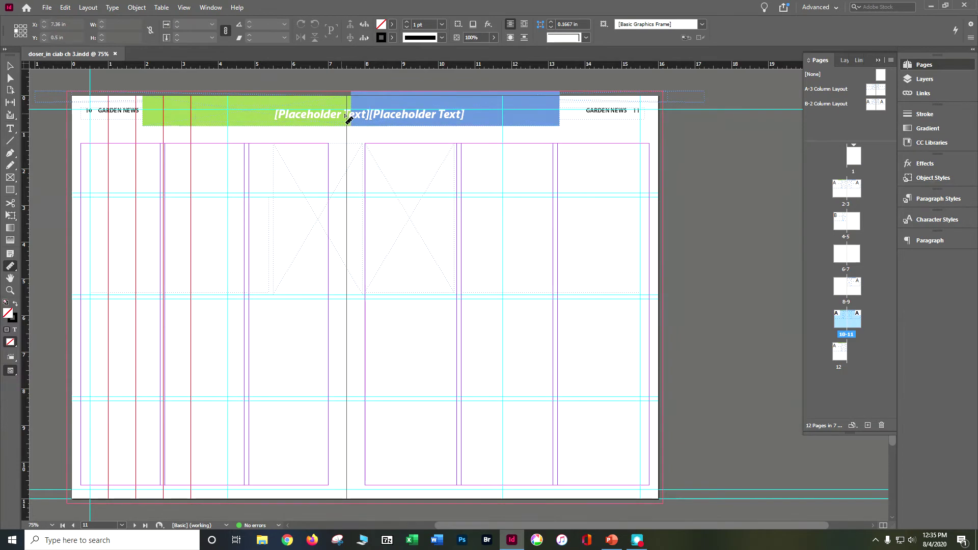
pyautogui.doubleClick(872, 89)
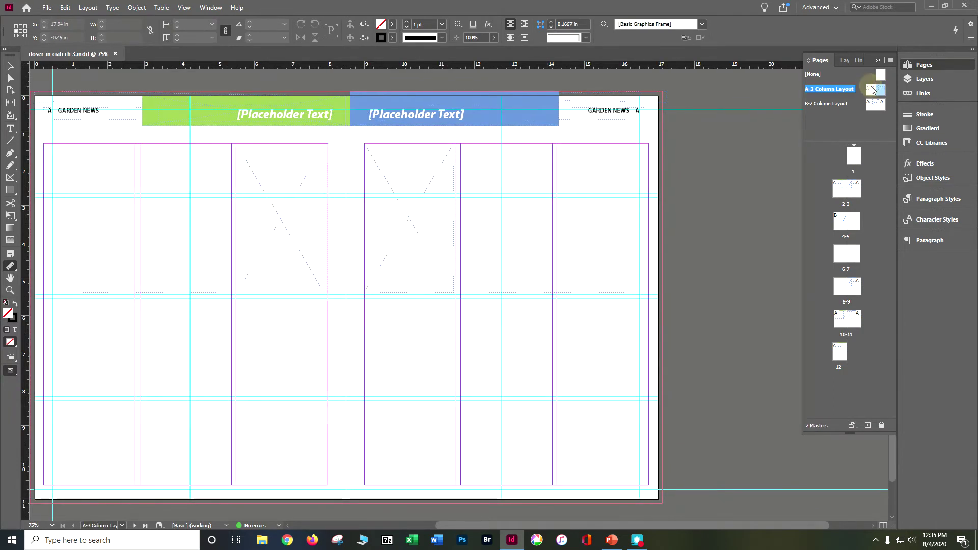
pyautogui.click(871, 95)
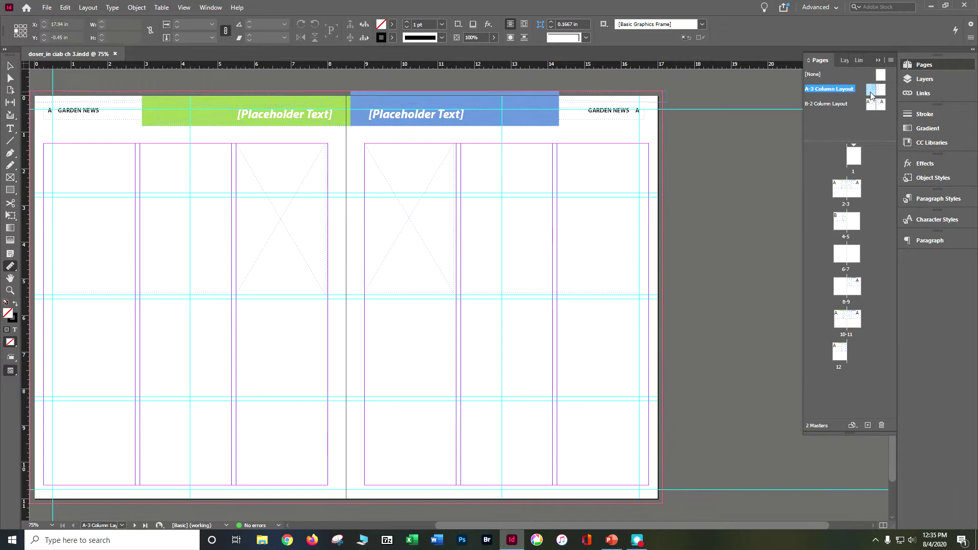
pyautogui.moveTo(871, 95); pyautogui.dragTo(871, 106)
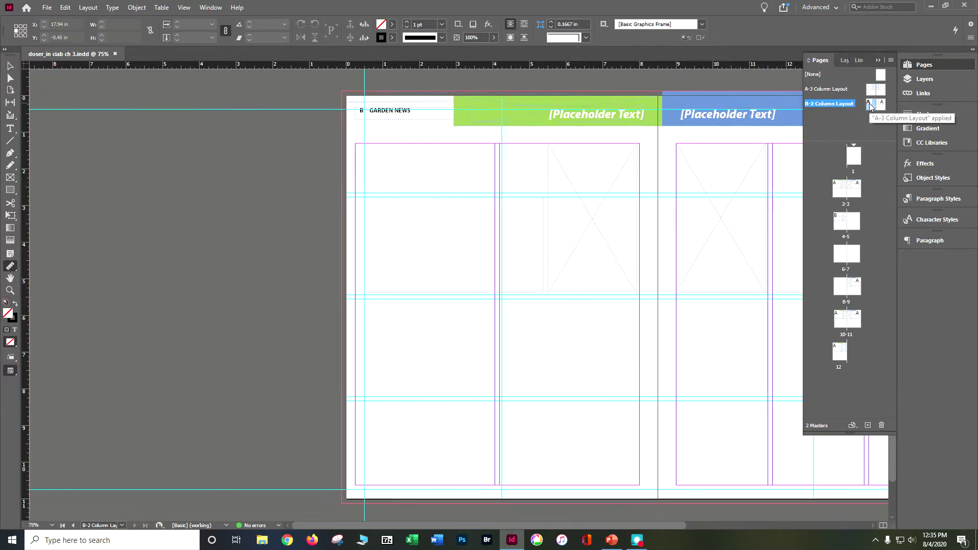
# - Select pages 5 through 8 and the [None] master to review which insert pages have no master
pyautogui.click(857, 219)
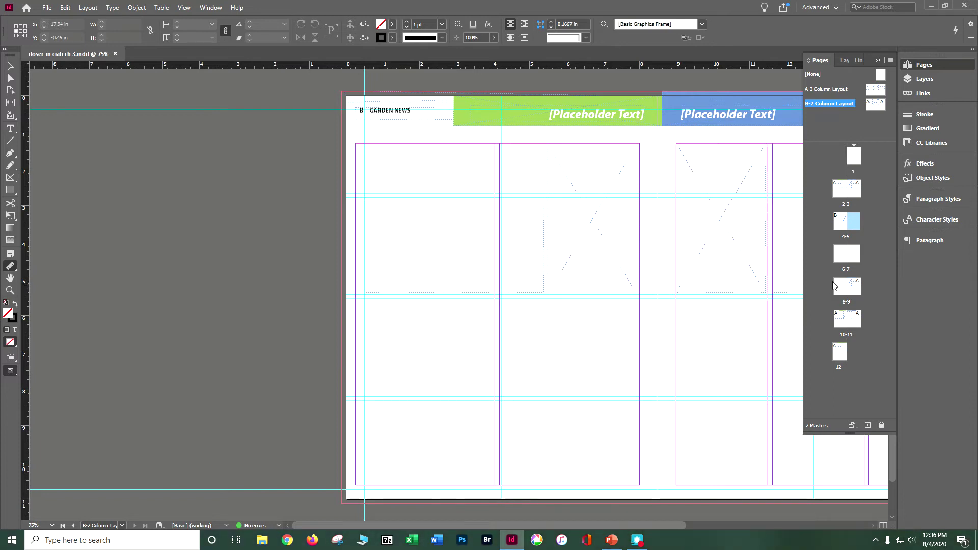
pyautogui.keyDown('shift'); pyautogui.click(837, 285); pyautogui.keyUp('shift')
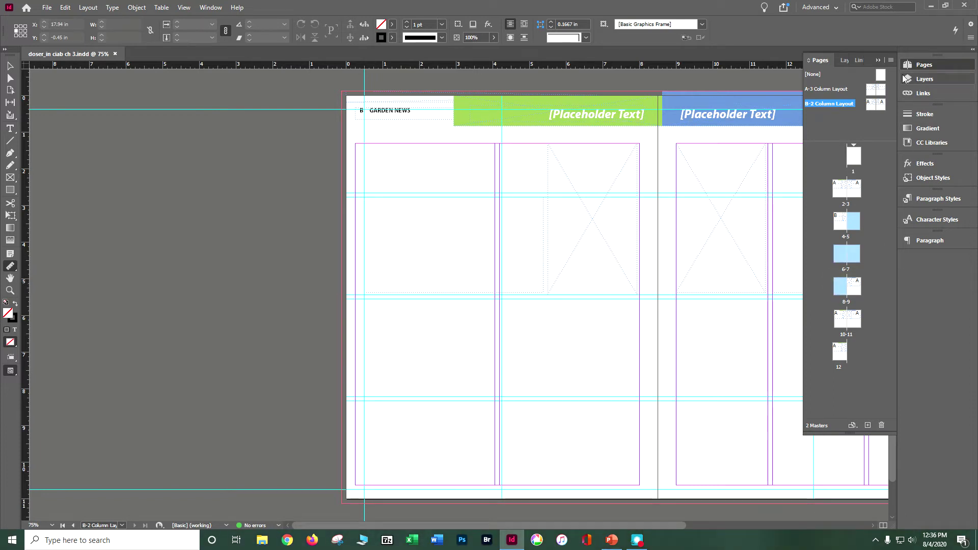
pyautogui.keyDown('alt'); pyautogui.click(881, 75); pyautogui.keyUp('alt')
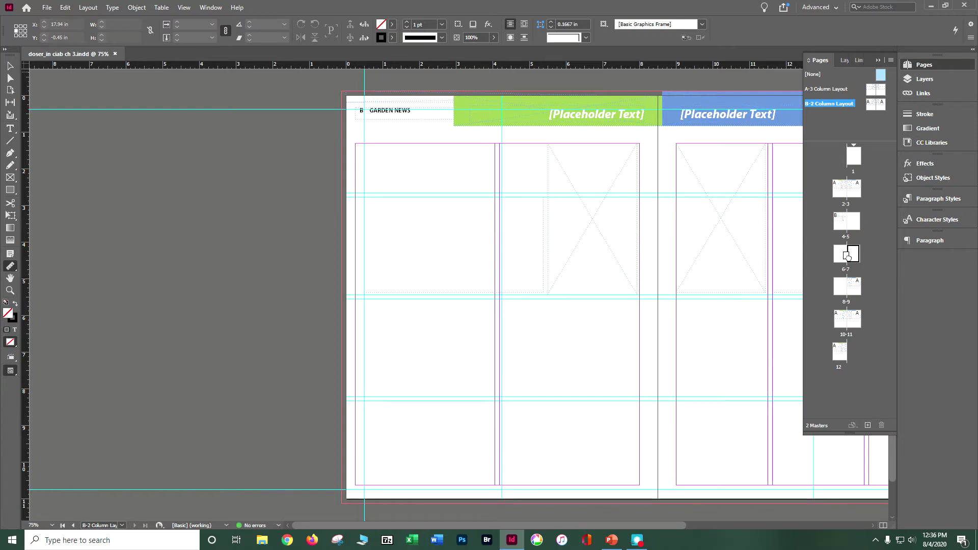
pyautogui.click(853, 221)
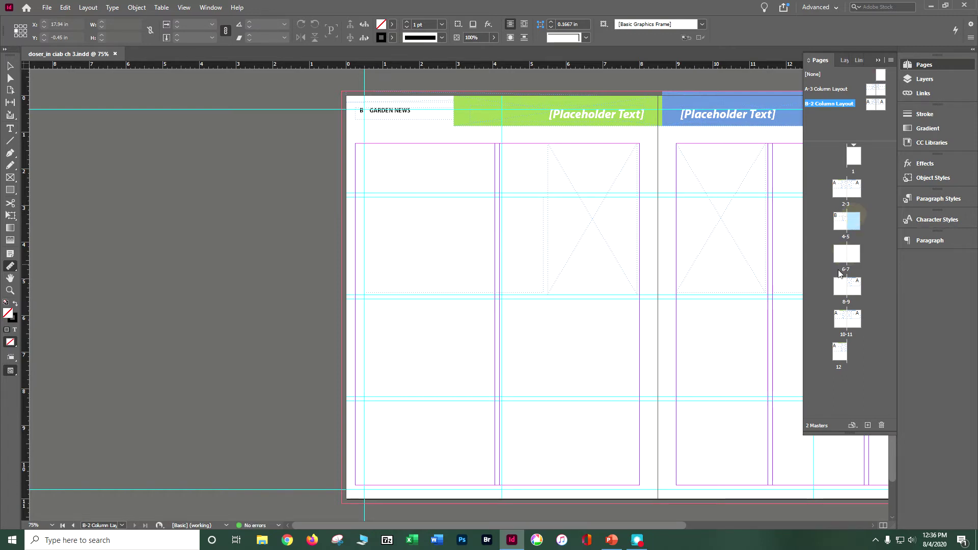
pyautogui.keyDown('shift'); pyautogui.click(842, 294); pyautogui.keyUp('shift')
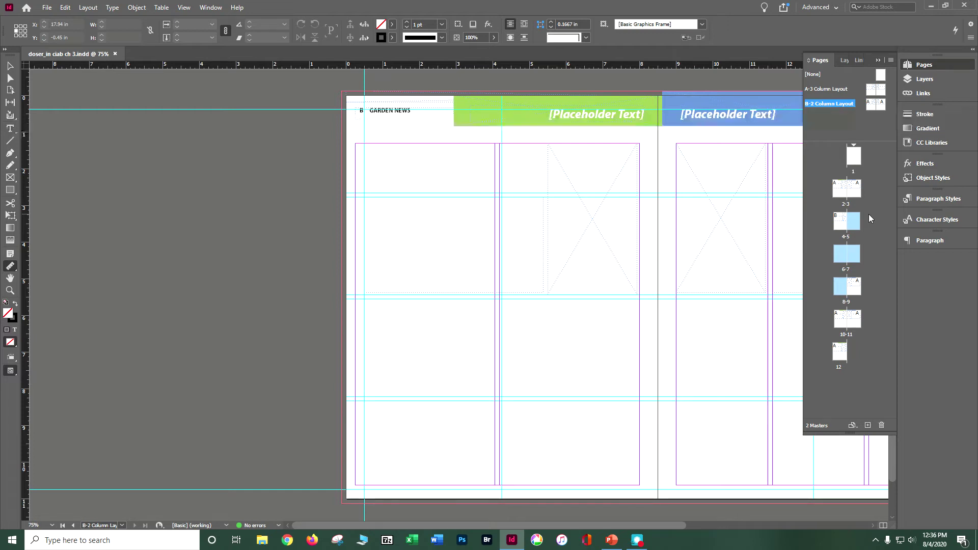
# - Start a new section at page 5 with page numbering starting at 1 in the i, ii, iii, iv style
pyautogui.click(7, 67)
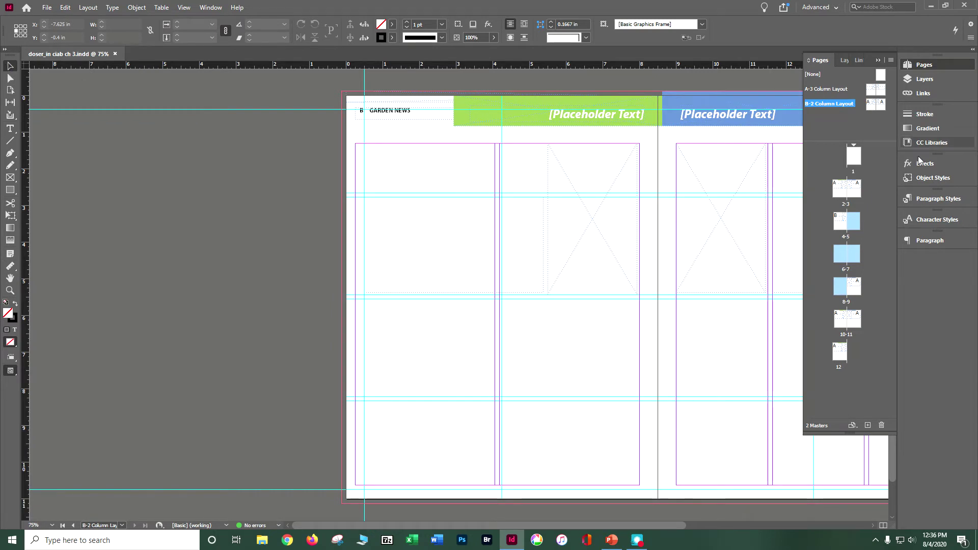
pyautogui.moveTo(857, 218); pyautogui.dragTo(858, 219)
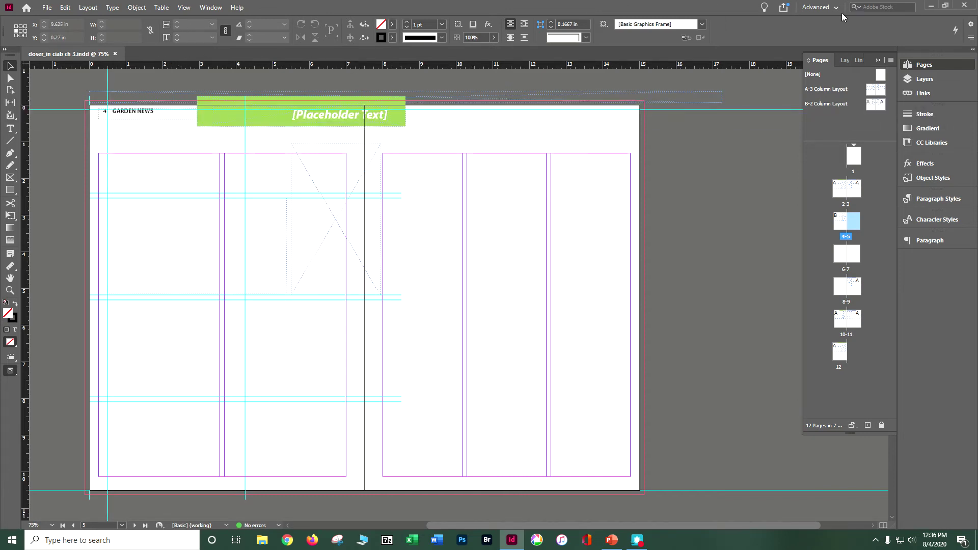
pyautogui.click(890, 60)
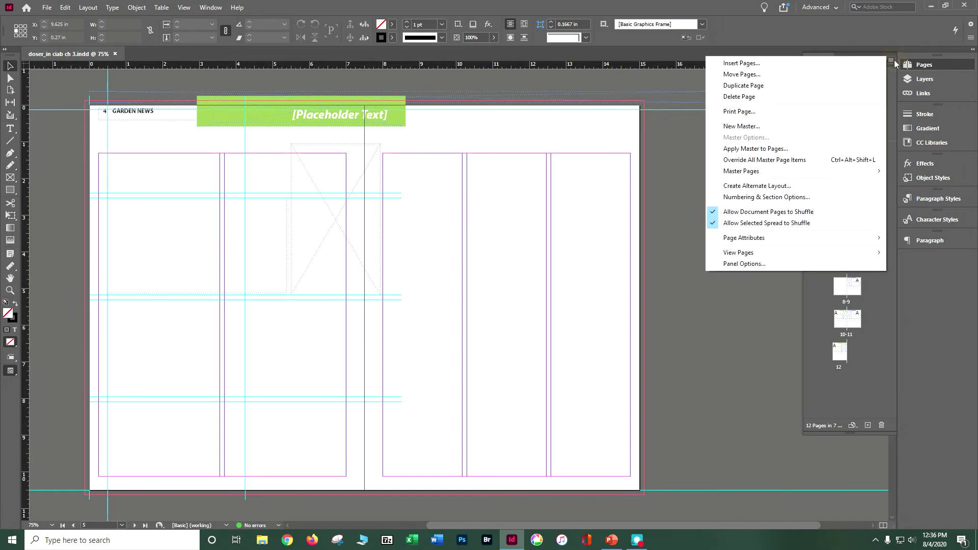
pyautogui.click(823, 199)
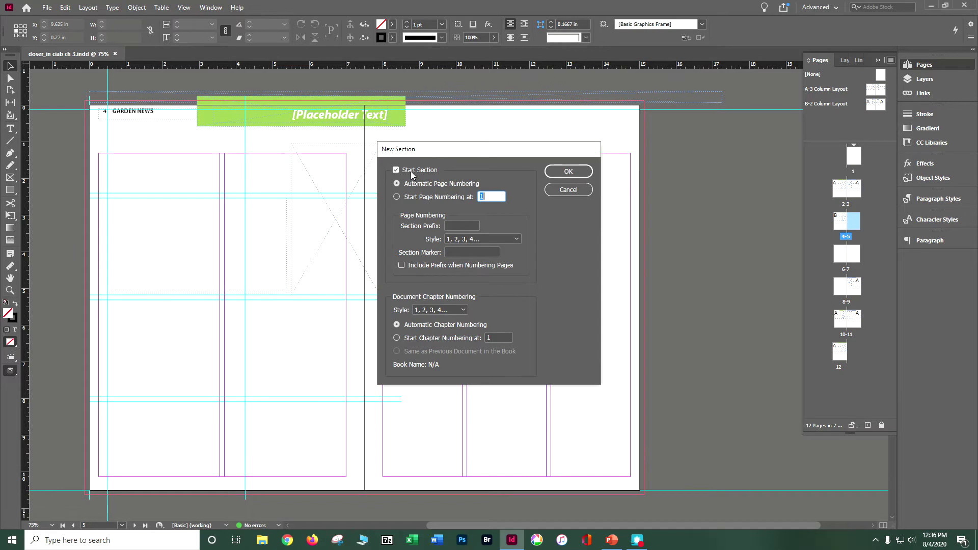
pyautogui.click(396, 197)
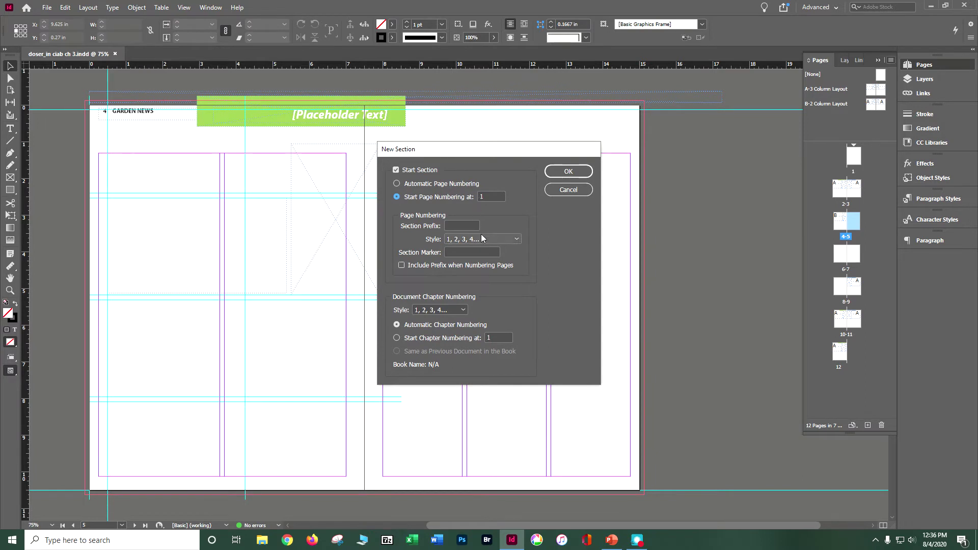
pyautogui.click(502, 239)
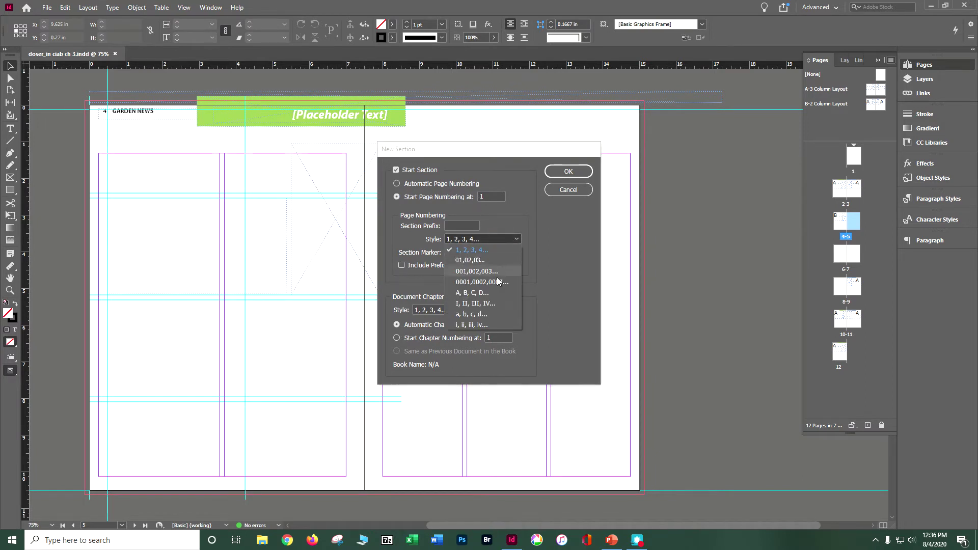
pyautogui.click(491, 325)
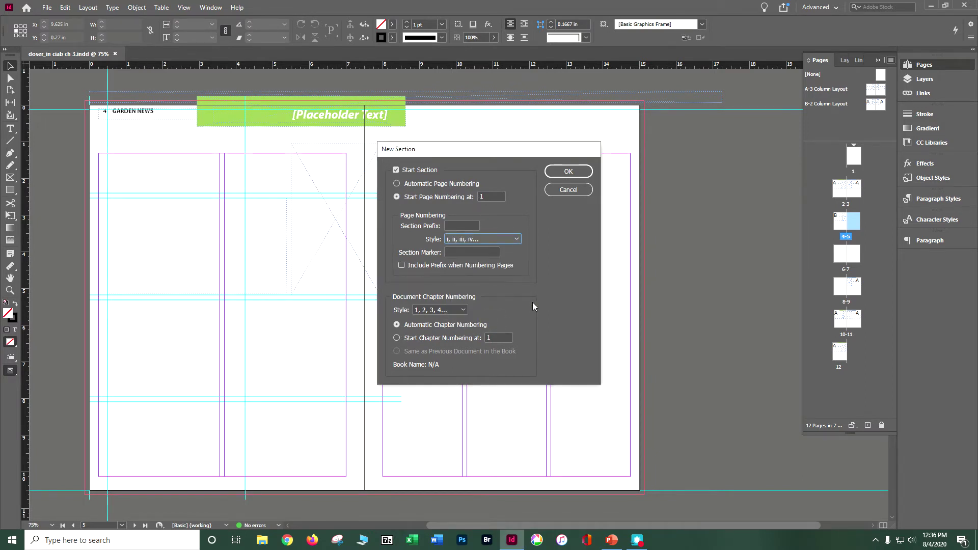
pyautogui.click(584, 173)
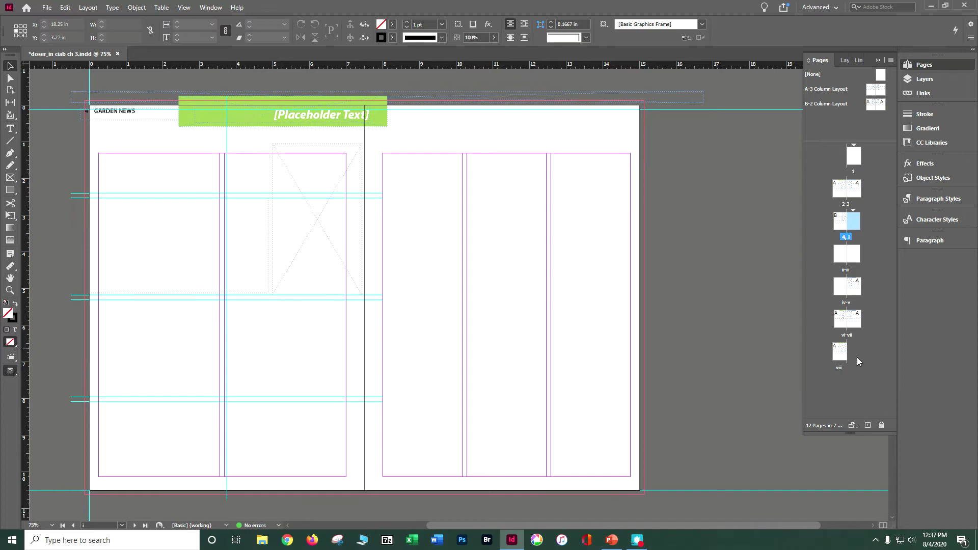
# - Start a new section on the page after the insert, numbered from 5 in the 1, 2, 3, 4 style, and save the document
pyautogui.click(856, 295)
pyautogui.click(890, 61)
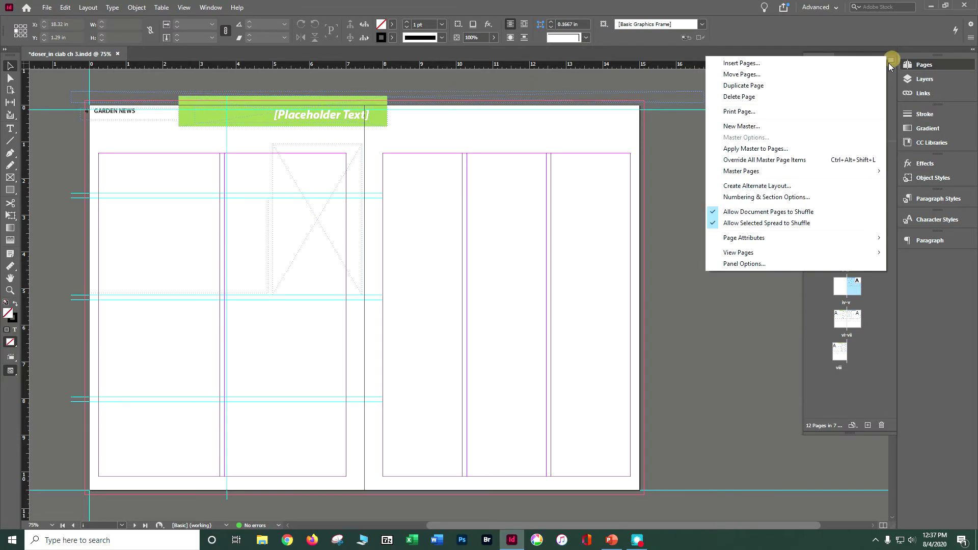
pyautogui.click(779, 198)
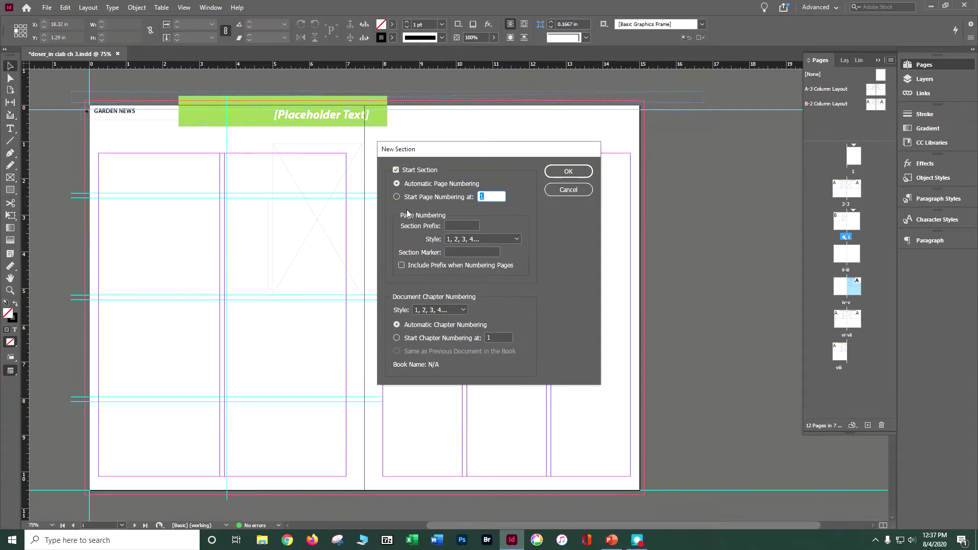
pyautogui.click(397, 198)
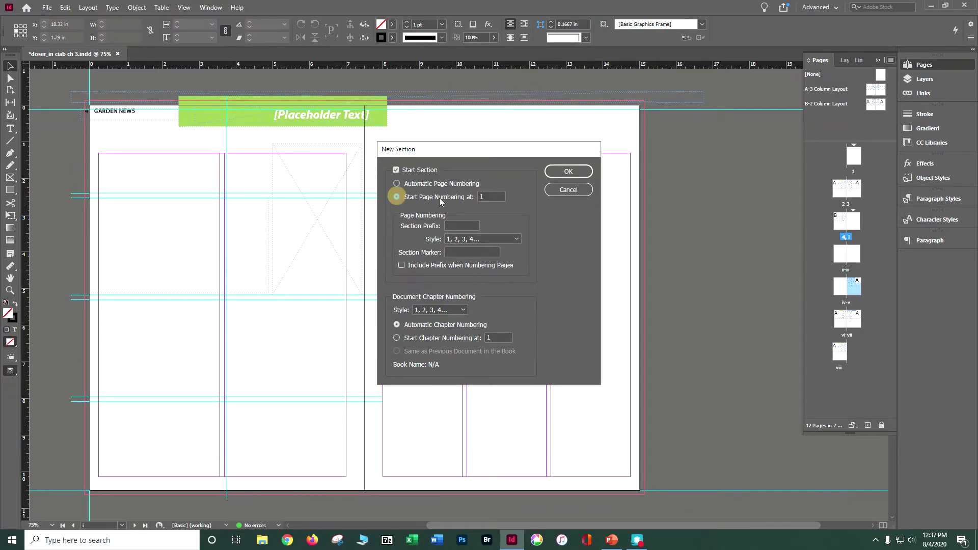
pyautogui.click(496, 195)
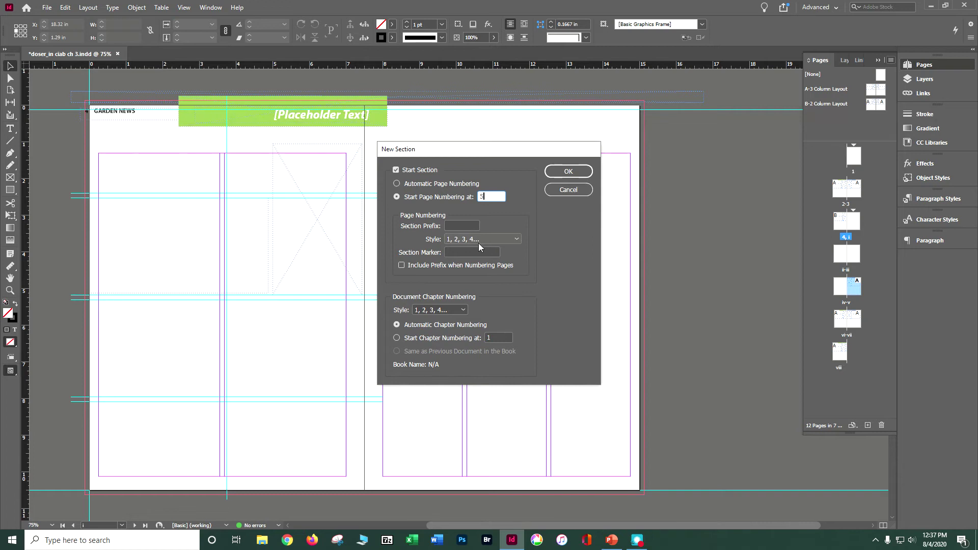
pyautogui.click(568, 171)
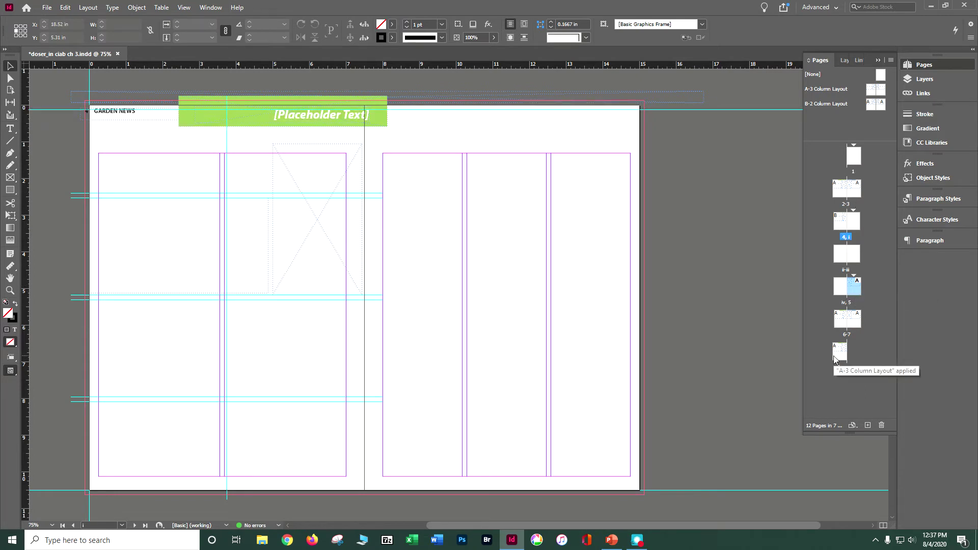
pyautogui.hotkey('ctrl', 's')
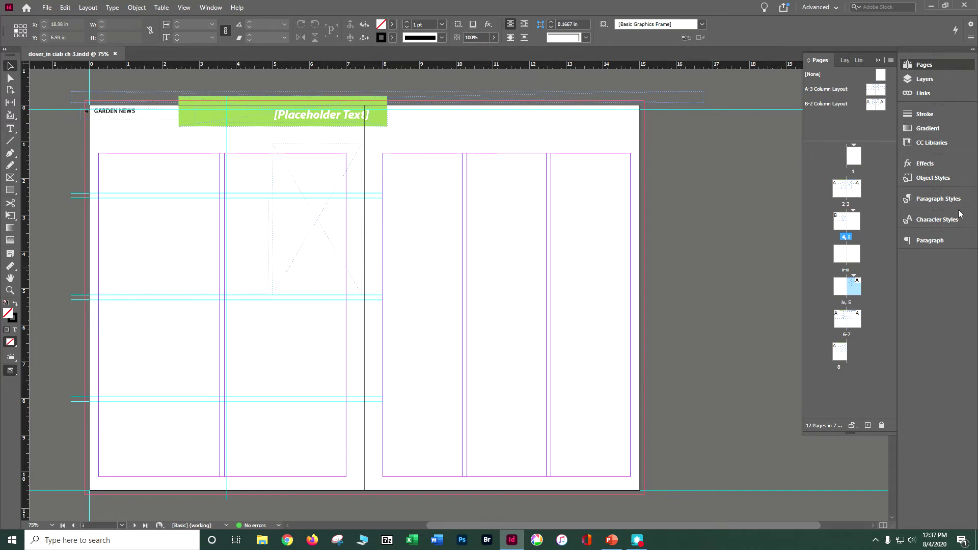
# - Go to the spread of pages 2 and 3 and load Article1.txt, Article2.txt, Graphic_1_HoneyBee-1.jpg and Graphic_2_GardenTools.jpg for placing
pyautogui.doubleClick(840, 191)
pyautogui.moveTo(643, 522); pyautogui.dragTo(710, 529)
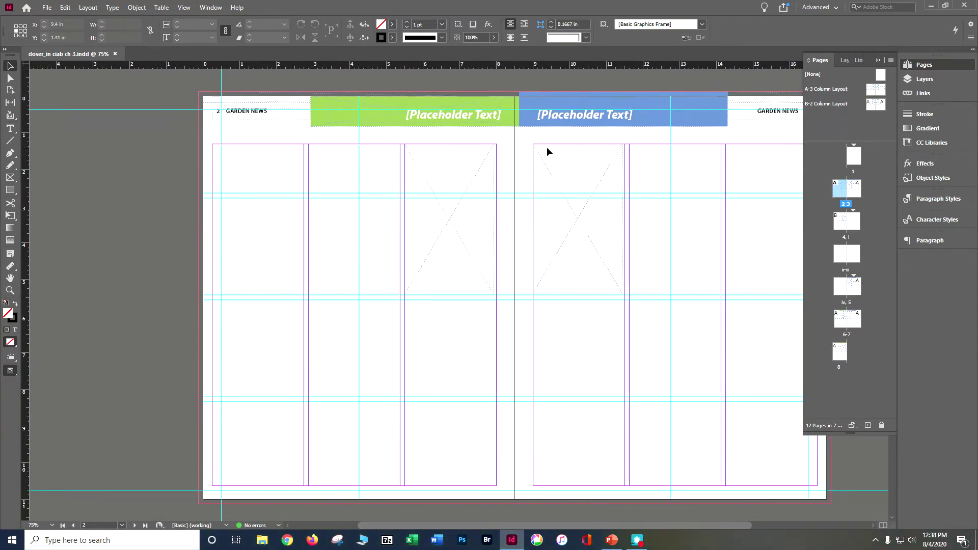
pyautogui.click(47, 7)
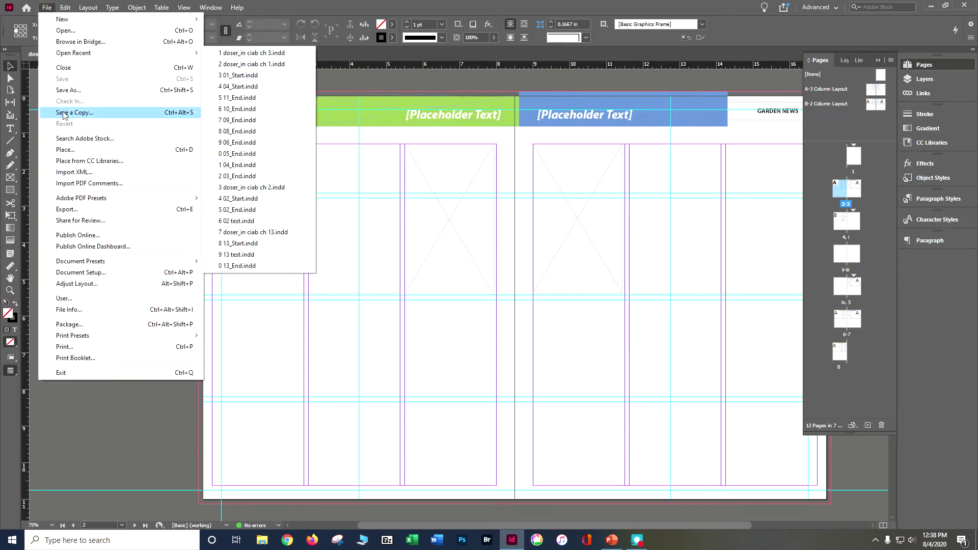
pyautogui.click(88, 151)
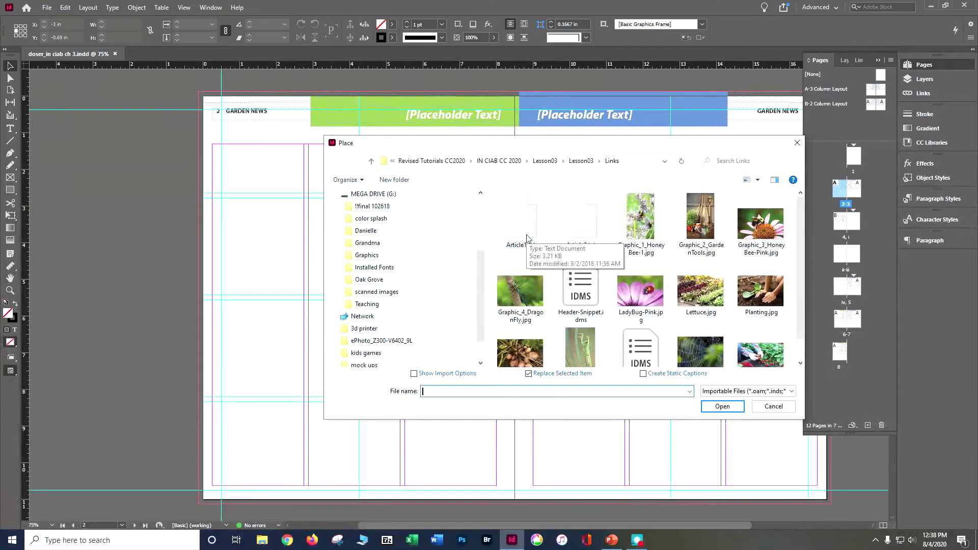
pyautogui.click(528, 238)
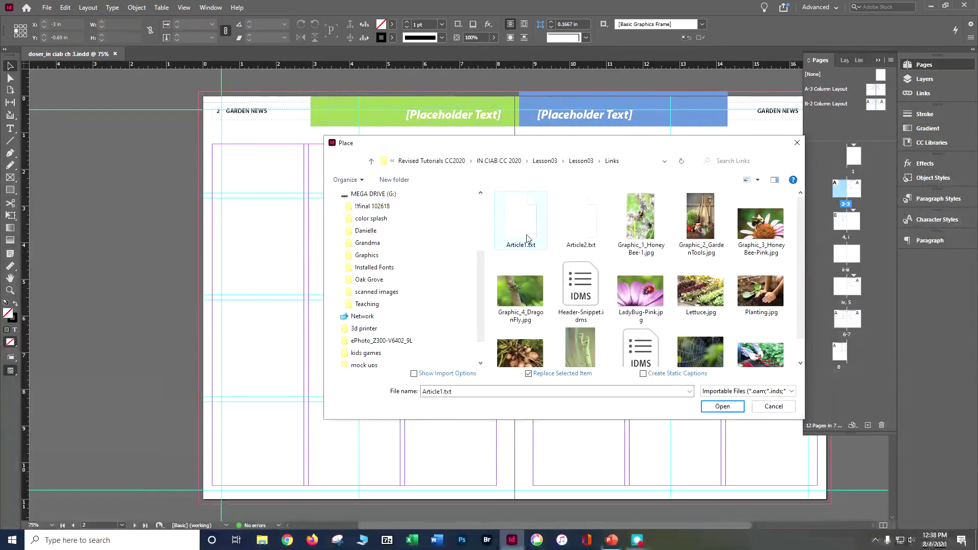
pyautogui.keyDown('ctrl'); pyautogui.click(577, 233); pyautogui.keyUp('ctrl')
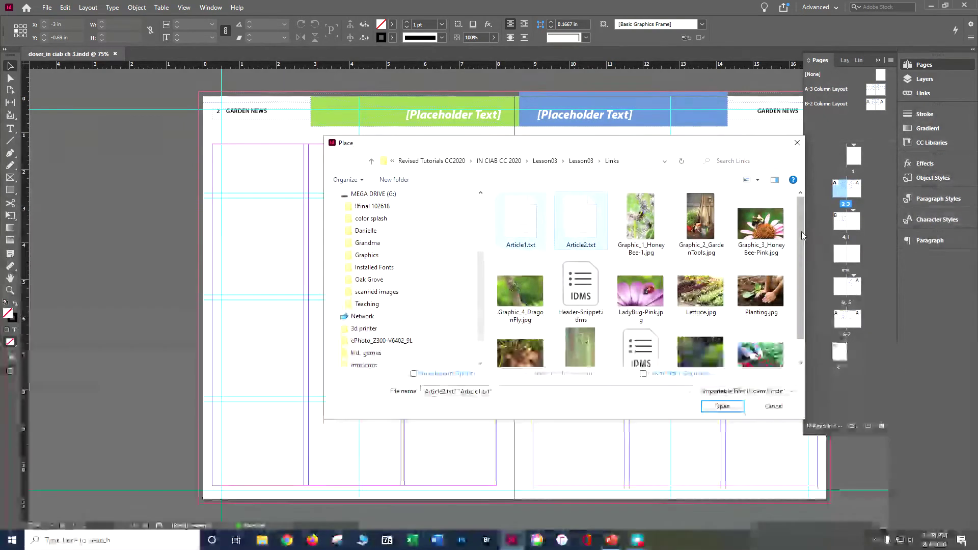
pyautogui.moveTo(801, 231); pyautogui.dragTo(802, 236)
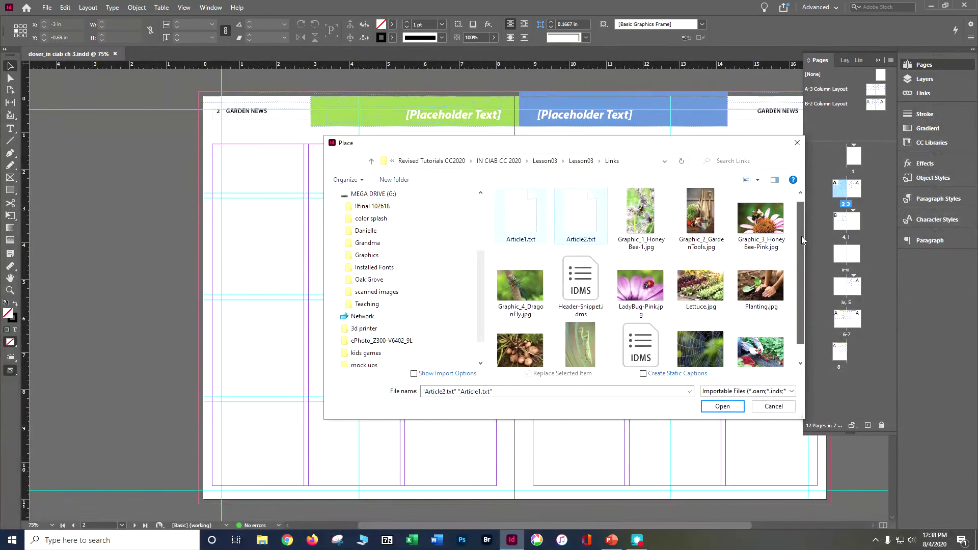
pyautogui.keyDown('ctrl'); pyautogui.click(697, 233); pyautogui.keyUp('ctrl')
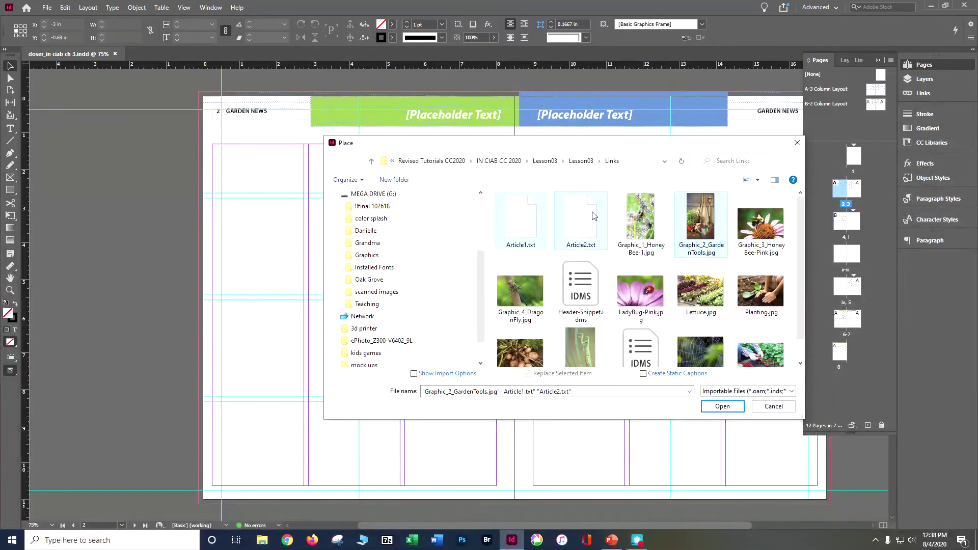
pyautogui.keyDown('ctrl'); pyautogui.click(617, 217); pyautogui.keyUp('ctrl')
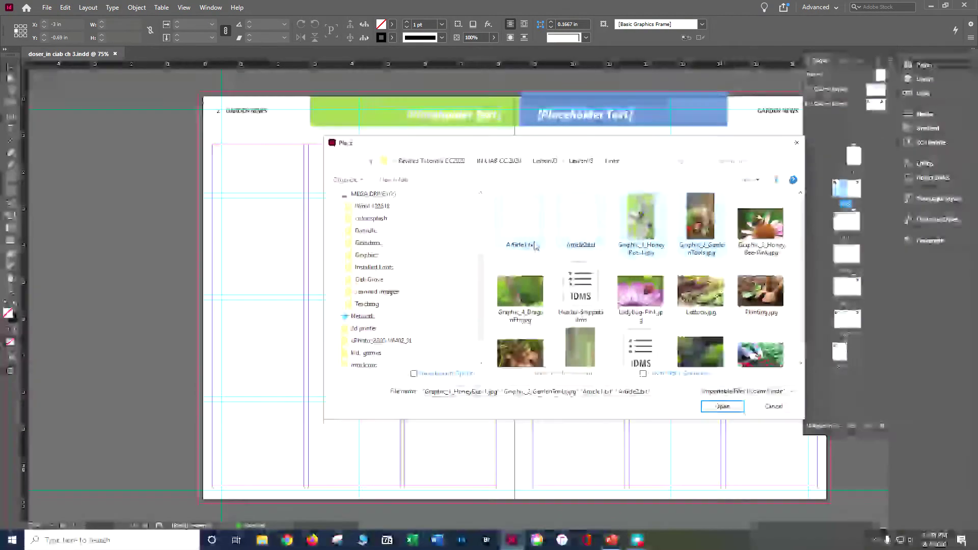
pyautogui.click(722, 406)
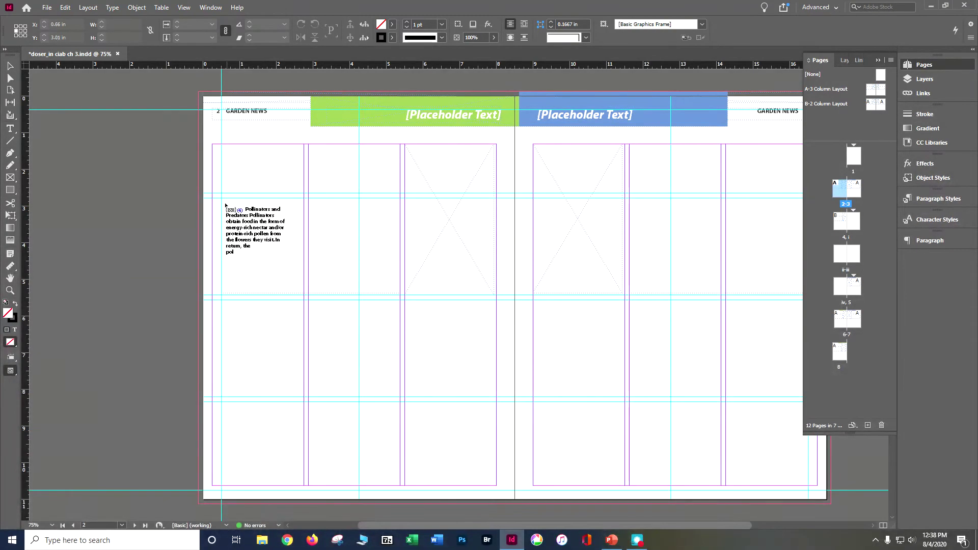
# - Place the Pollinators and Predators article across page 2's first two columns and the Soil for the Garden article in page 3's middle column
pyautogui.moveTo(223, 199); pyautogui.dragTo(400, 288)
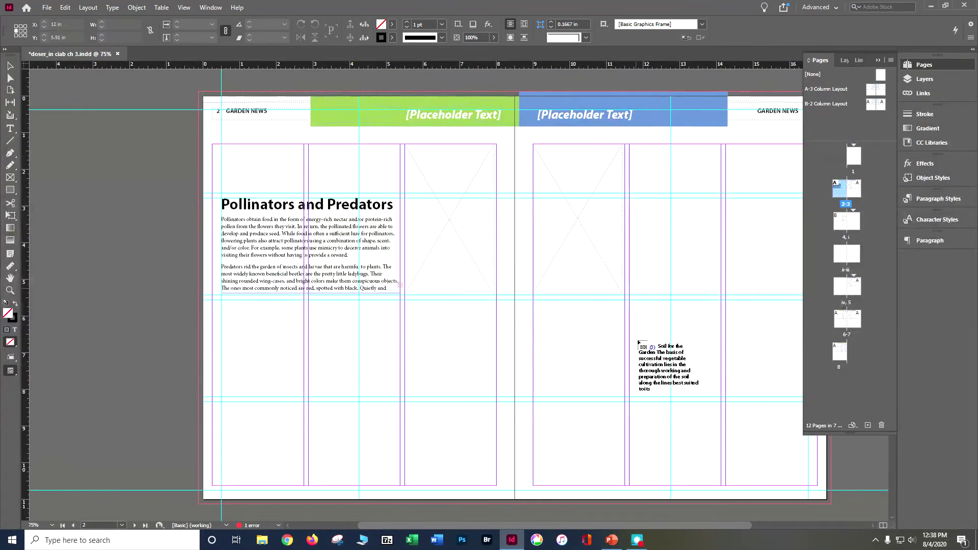
pyautogui.moveTo(598, 525); pyautogui.dragTo(657, 519)
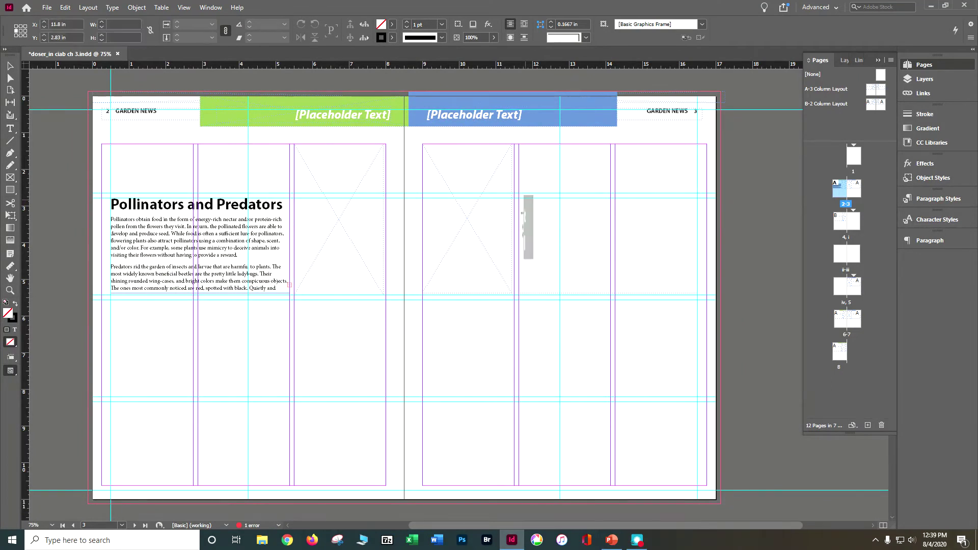
pyautogui.click(522, 196)
pyautogui.moveTo(634, 257); pyautogui.dragTo(782, 365)
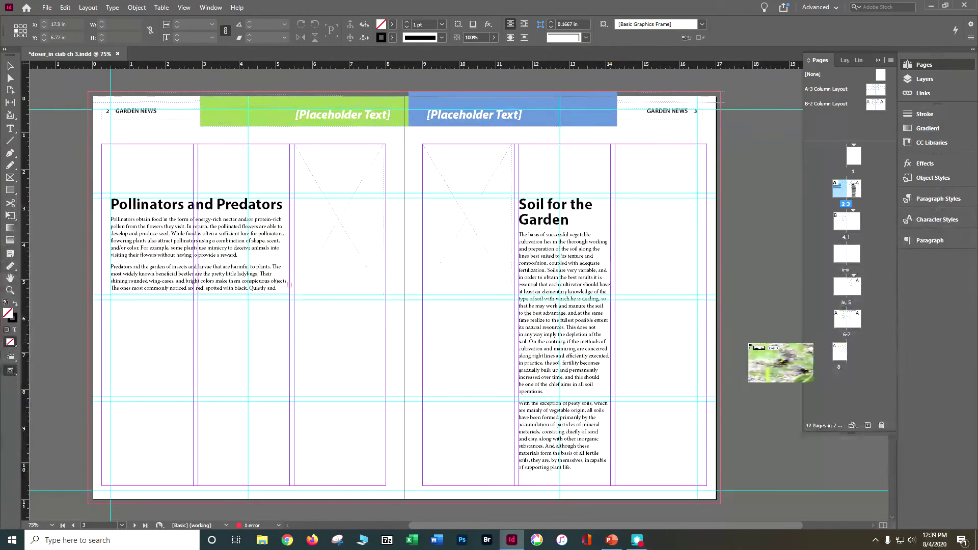
# - Place the honey bee photo in page 2's placeholder frame and the garden tools photo in page 3's placeholder frame
pyautogui.moveTo(782, 365); pyautogui.dragTo(320, 168)
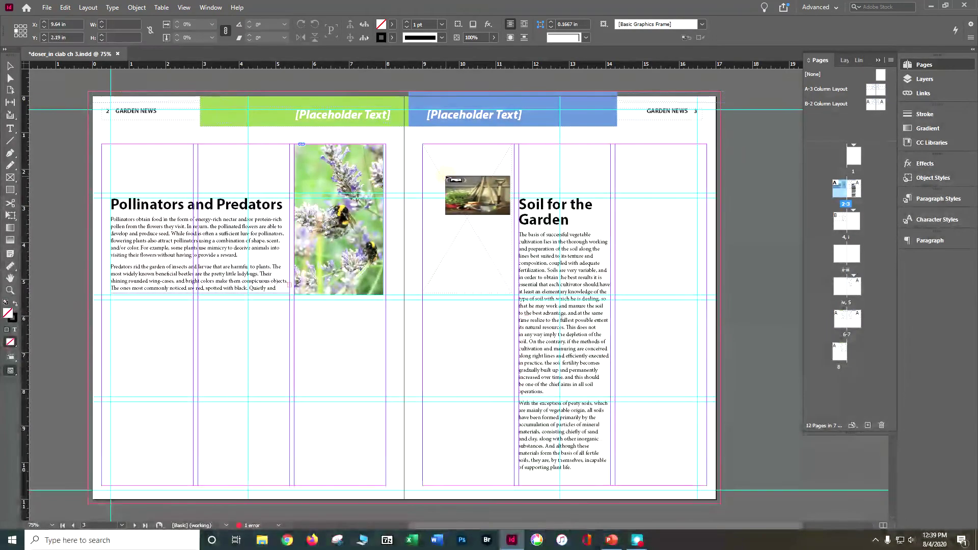
pyautogui.click(448, 179)
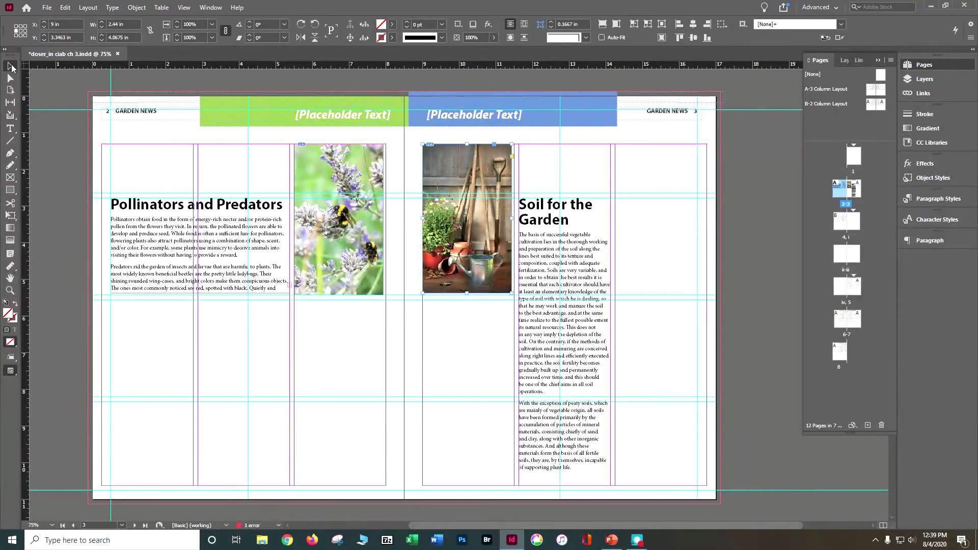
# - Widen the Soil for the Garden text frame on page 3 to 4.875 in, reaching the outer vertical guide
pyautogui.click(560, 283)
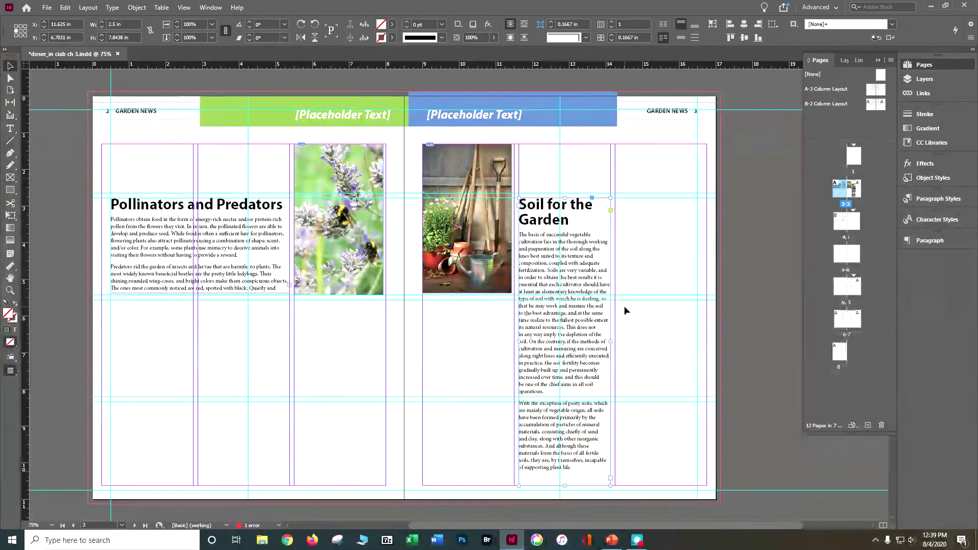
pyautogui.moveTo(612, 342); pyautogui.dragTo(694, 346)
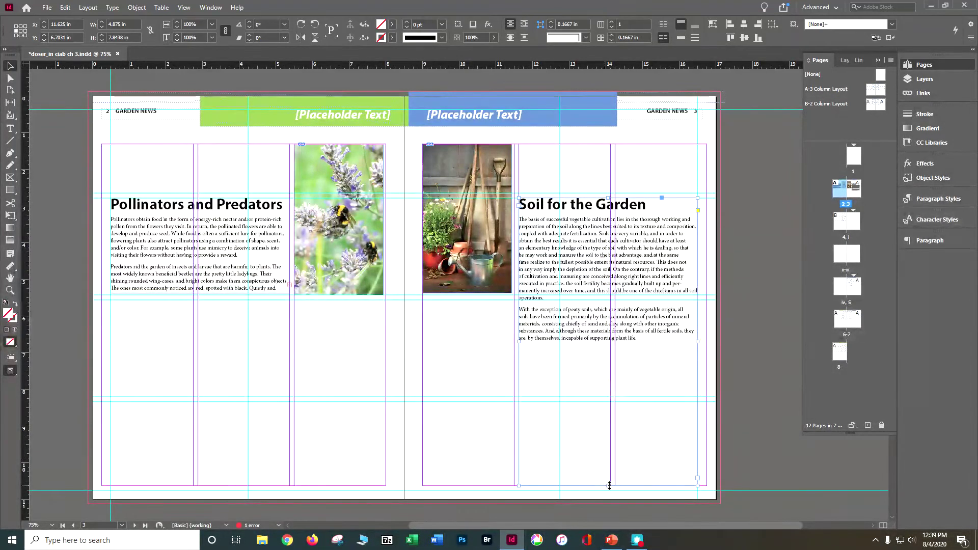
# - Resize the Soil for the Garden frame to 4.125 in tall, extend the Pollinators and Predators frame up to the top margin, and save
pyautogui.moveTo(609, 485); pyautogui.dragTo(628, 294)
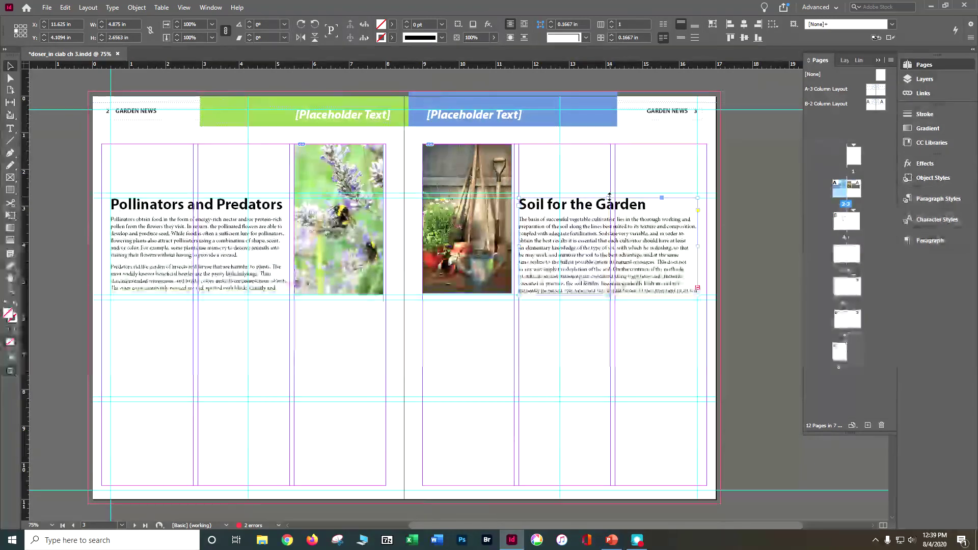
pyautogui.moveTo(664, 223); pyautogui.dragTo(662, 169)
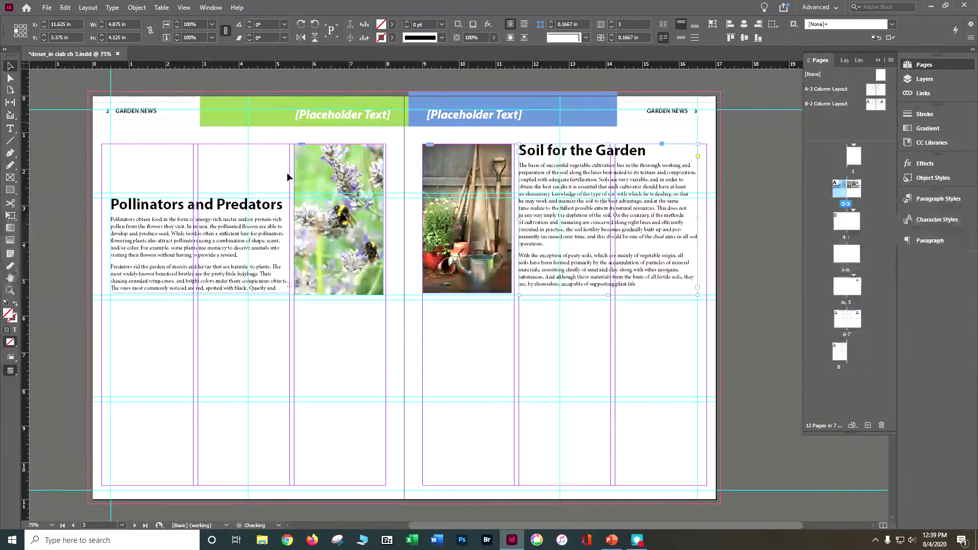
pyautogui.click(187, 206)
pyautogui.moveTo(199, 198); pyautogui.dragTo(199, 144)
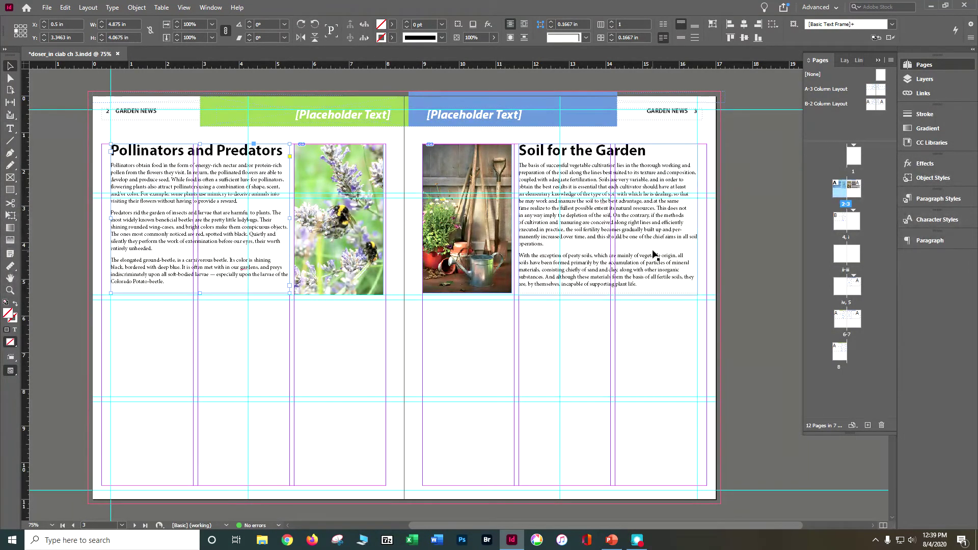
pyautogui.hotkey('ctrl', 's')
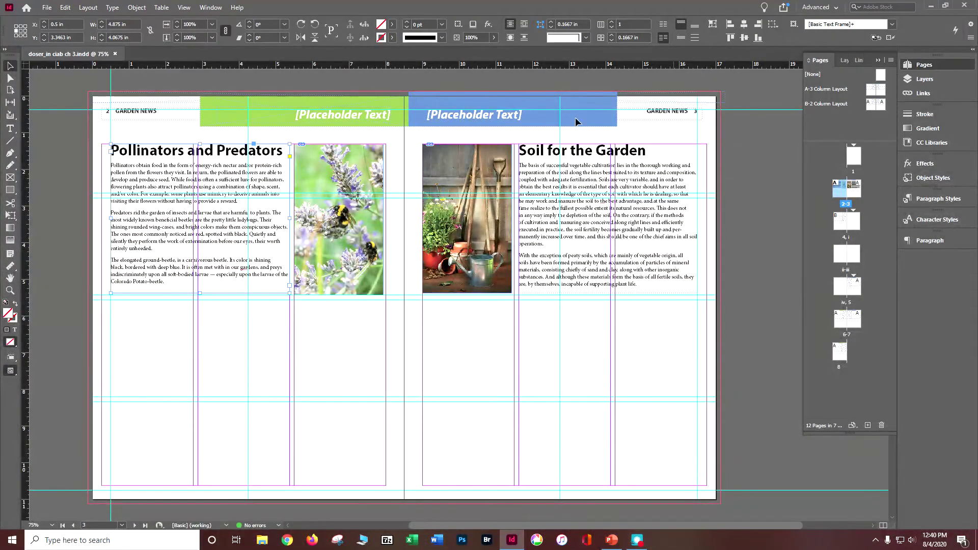
# - Replace the placeholder text in page 2's green header banner with "Bees and Bugs"
pyautogui.click(362, 118)
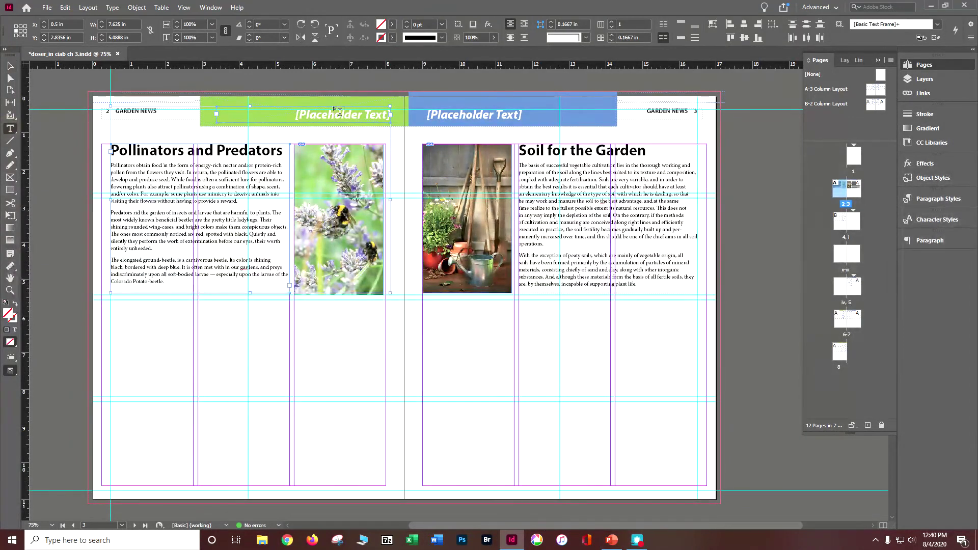
pyautogui.doubleClick(323, 117)
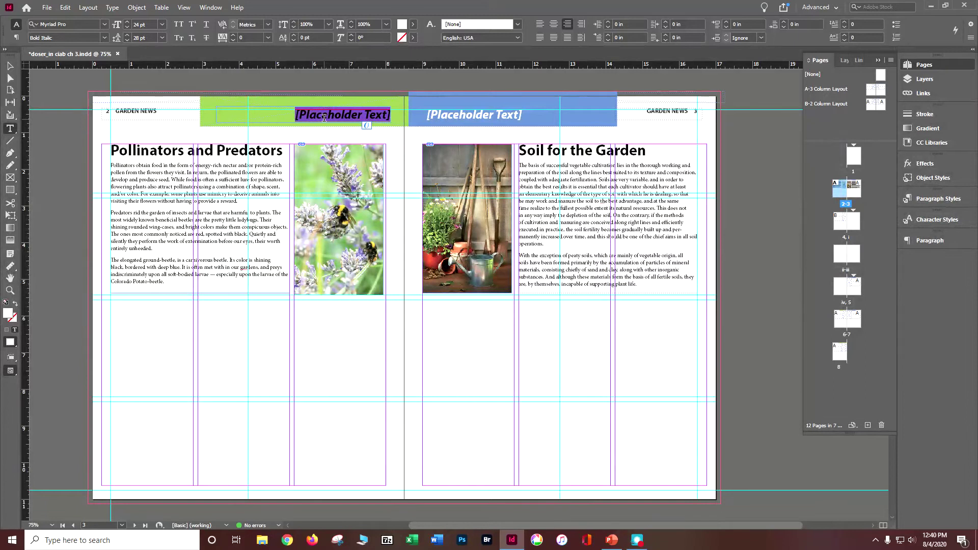
pyautogui.write('bee')
pyautogui.write('ees and Bugs')
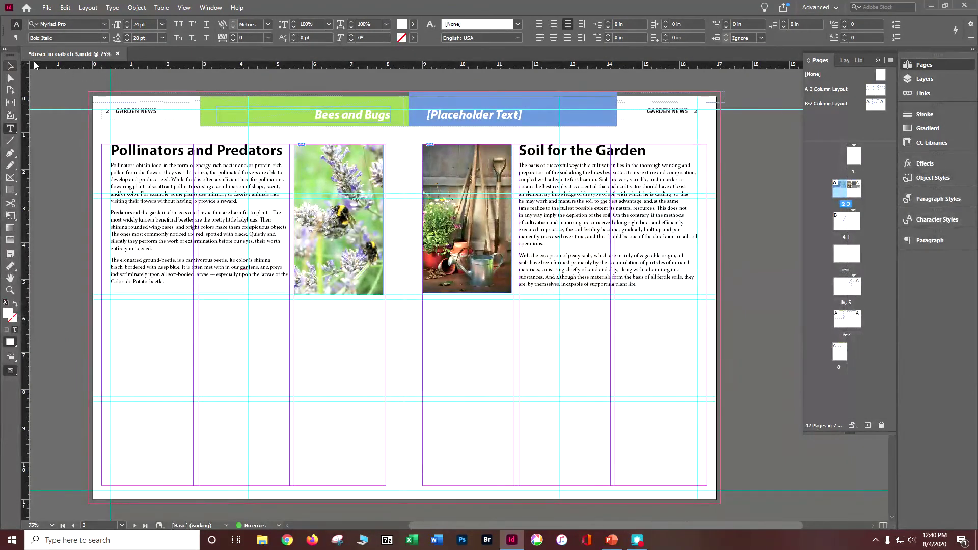
pyautogui.click(9, 66)
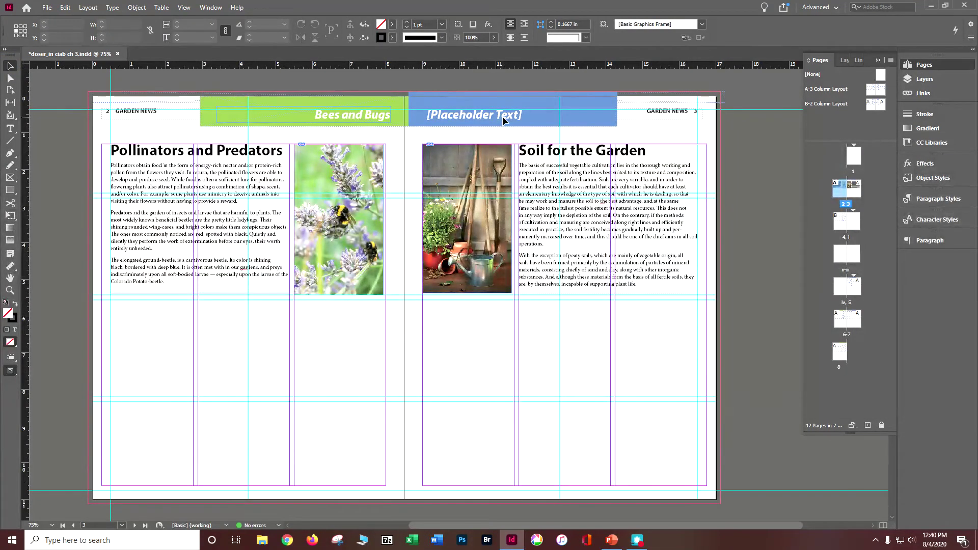
# - Replace the placeholder text in page 3's blue header banner with "Gardening Tips"
pyautogui.click(502, 116)
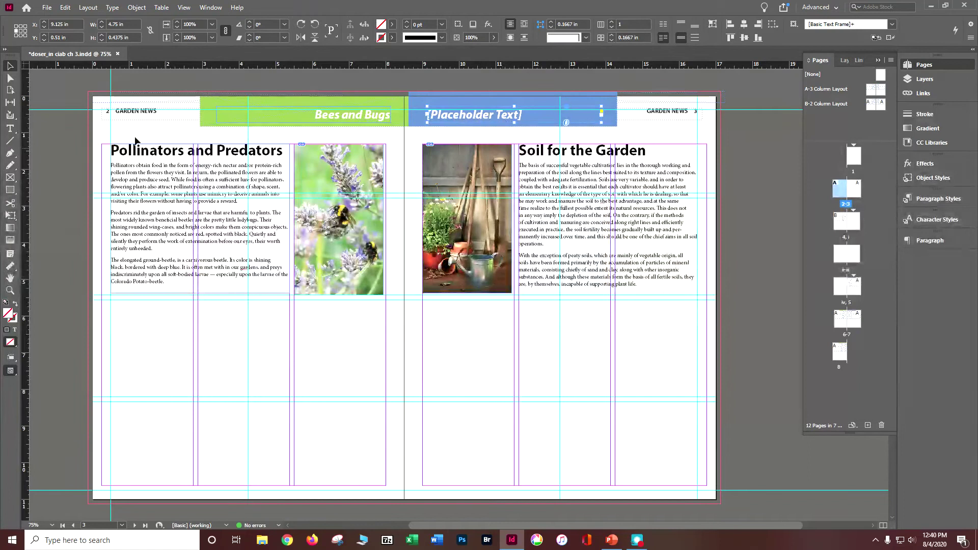
pyautogui.click(10, 128)
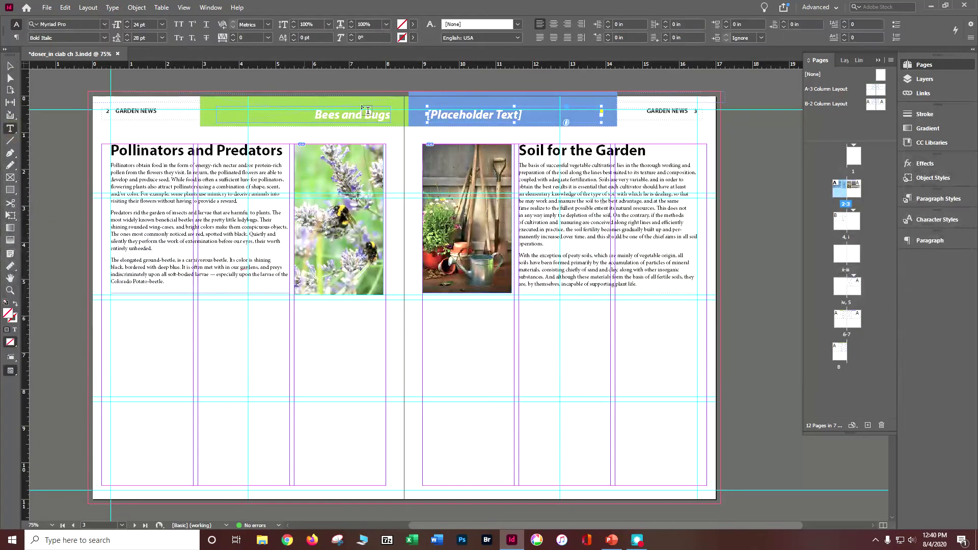
pyautogui.tripleClick(453, 116)
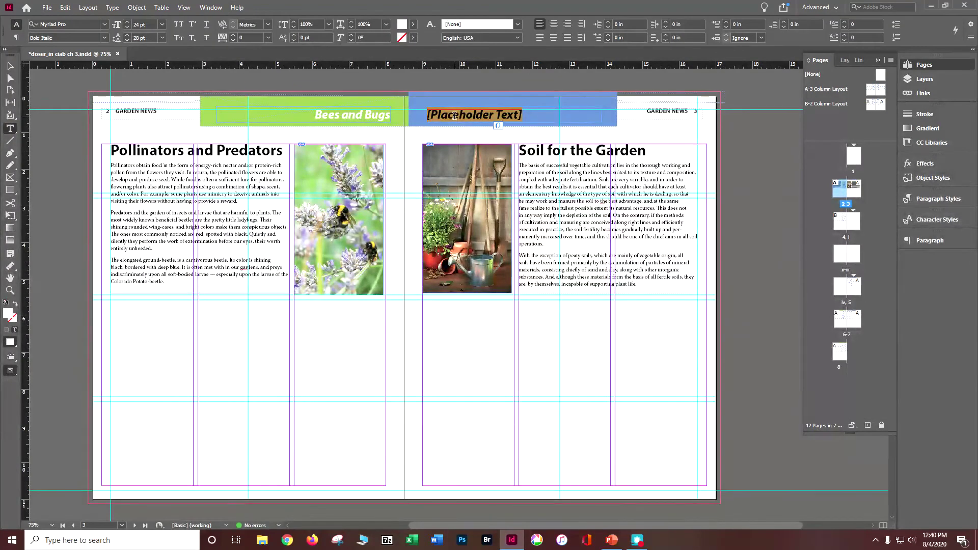
pyautogui.write('Gardening Tips')
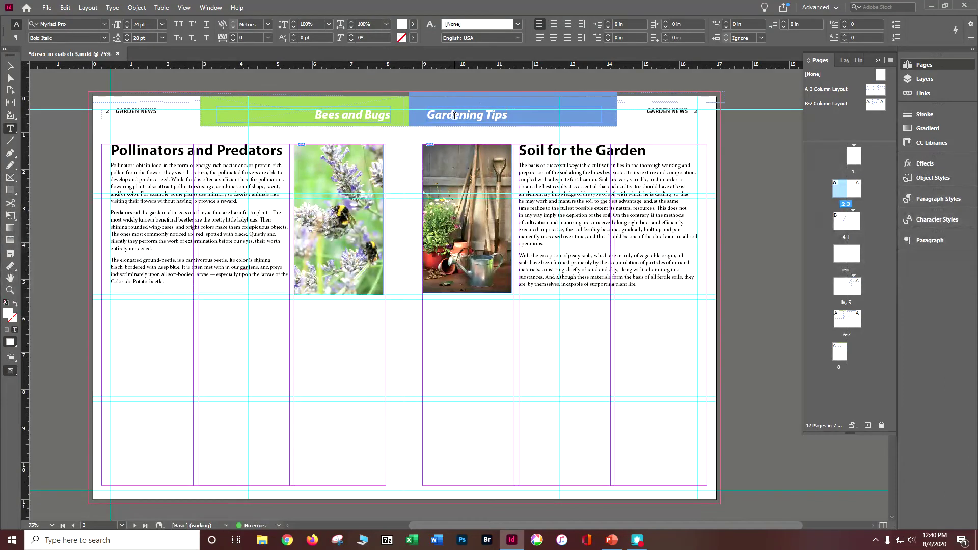
# - Misspell the last word of page 3's header as "Tipz" to demonstrate dynamic spelling
pyautogui.press('BackSpace')
pyautogui.click(542, 163)
pyautogui.hotkey('ctrl', '=')
pyautogui.hotkey('ctrl', '=')
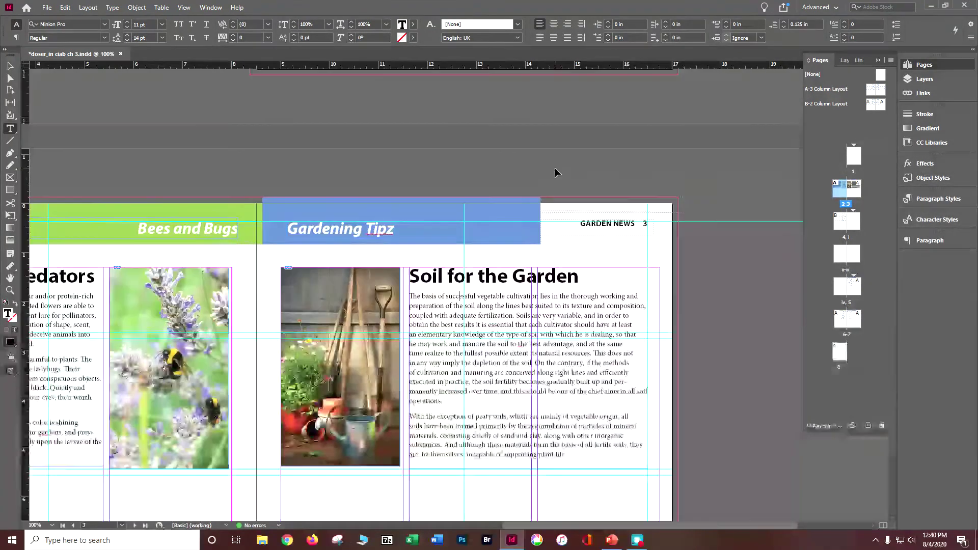
pyautogui.hotkey('ctrl', '=')
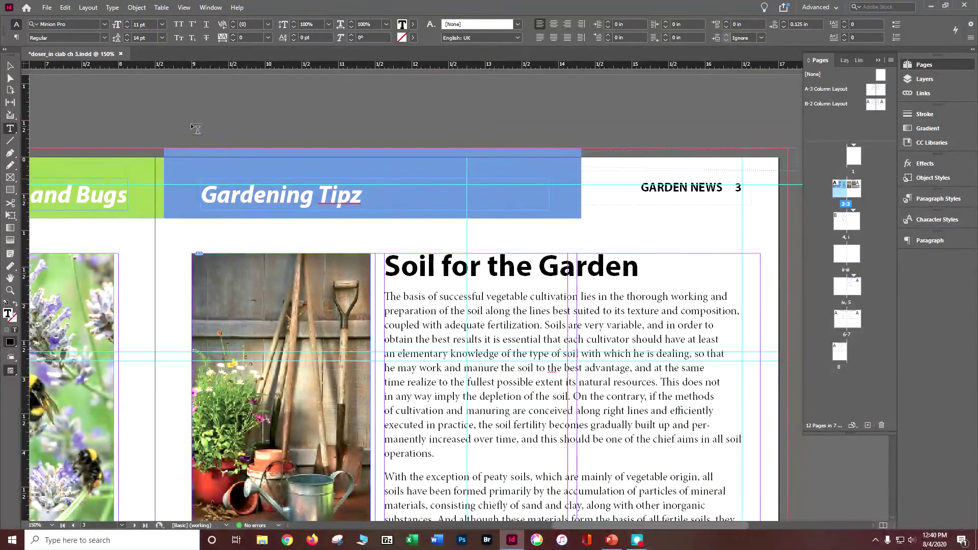
# - Correct "Tipz" in page 3's header with the suggested spelling "Tips" and save the document
pyautogui.click(72, 10)
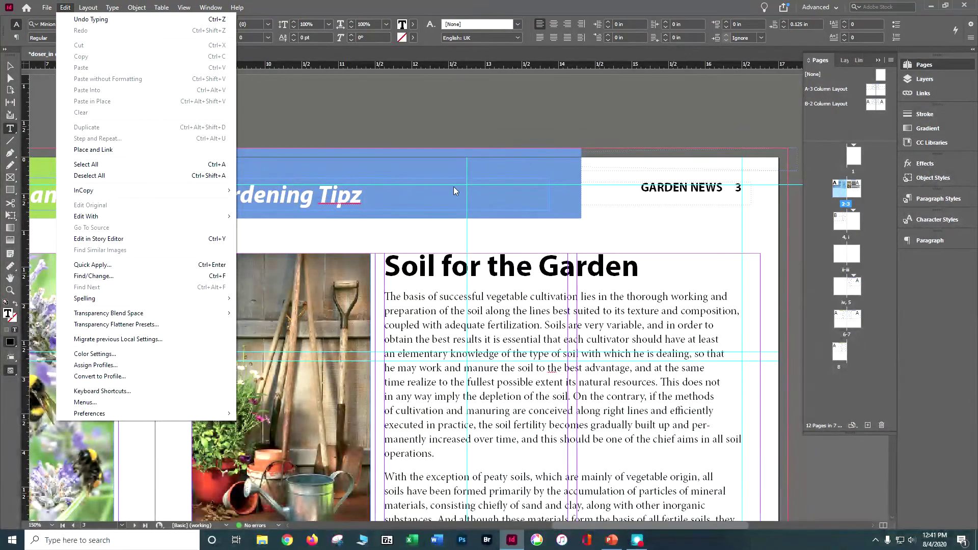
pyautogui.click(361, 200)
pyautogui.rightClick(353, 202)
pyautogui.click(375, 217)
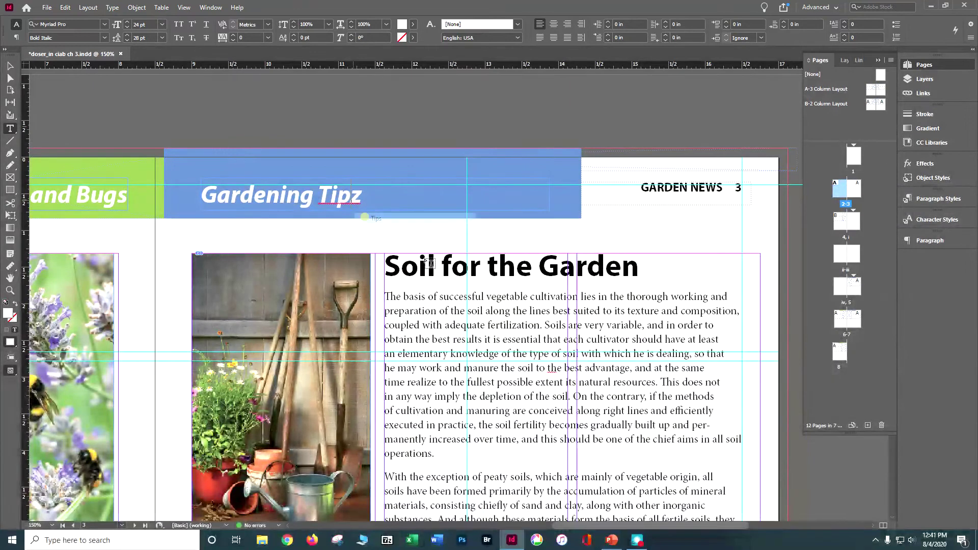
pyautogui.hotkey('ctrl', 's')
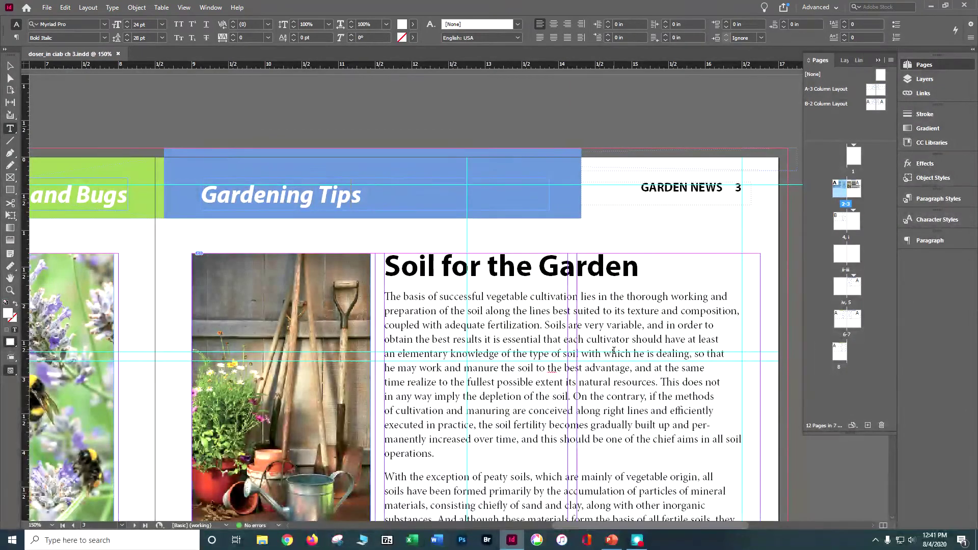
# - View page 2 at actual size and look through the available display performance options
pyautogui.hotkey('ctrl', '1')
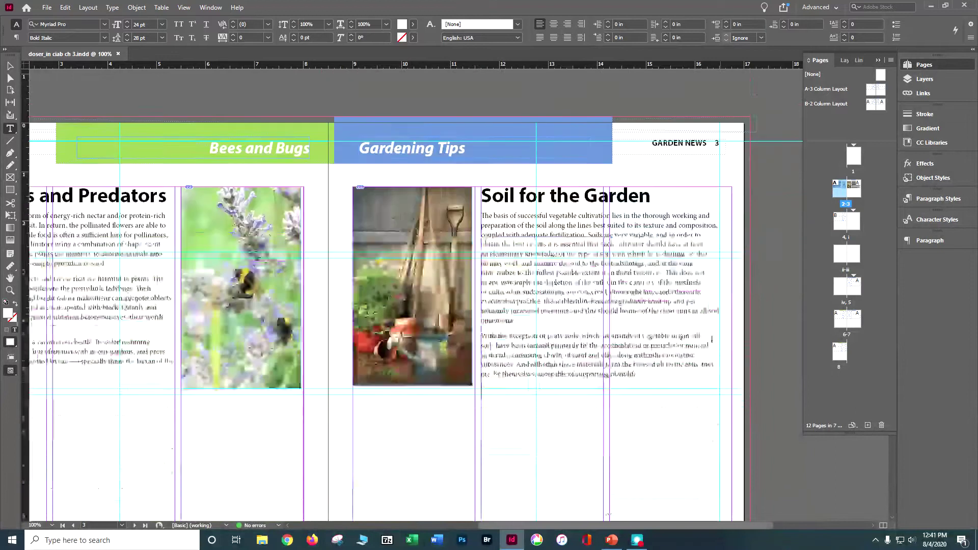
pyautogui.click(675, 335)
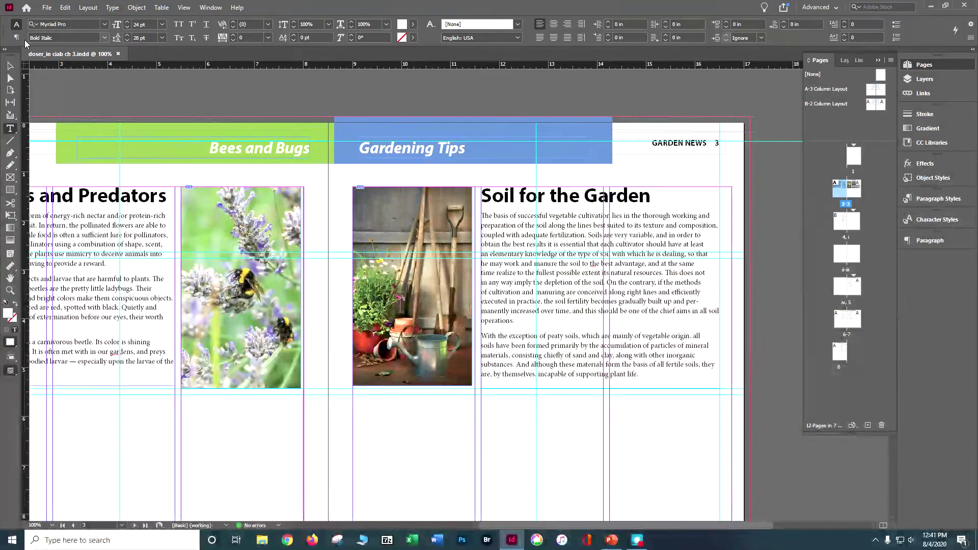
pyautogui.click(9, 66)
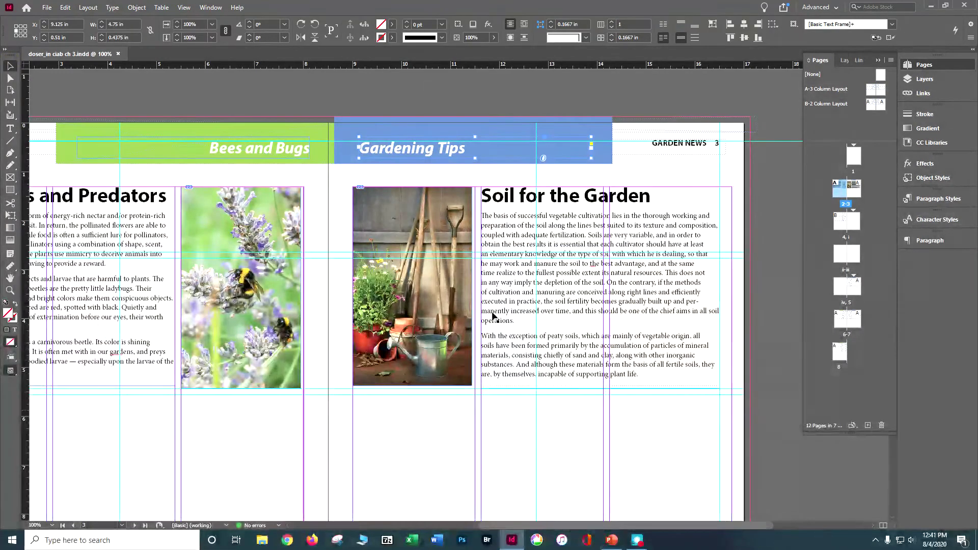
pyautogui.doubleClick(839, 194)
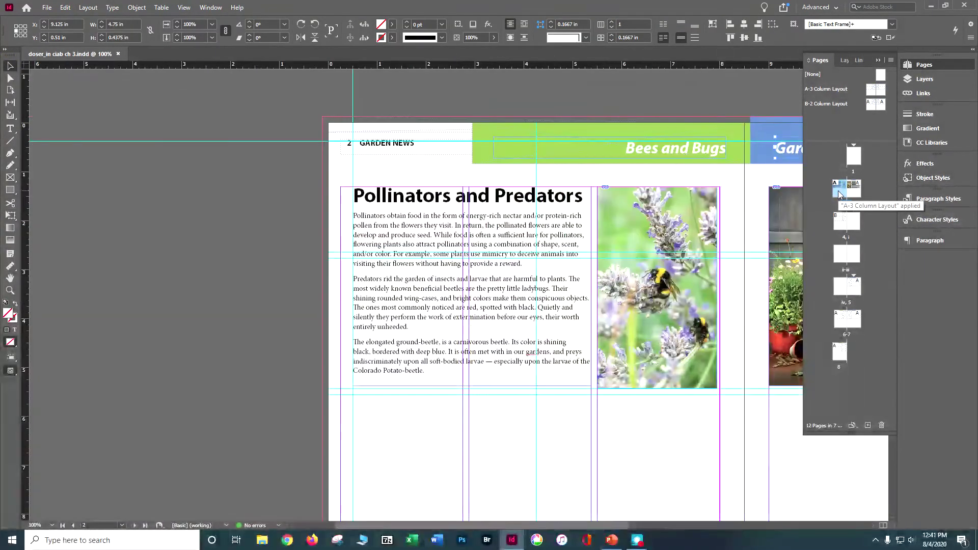
pyautogui.click(182, 8)
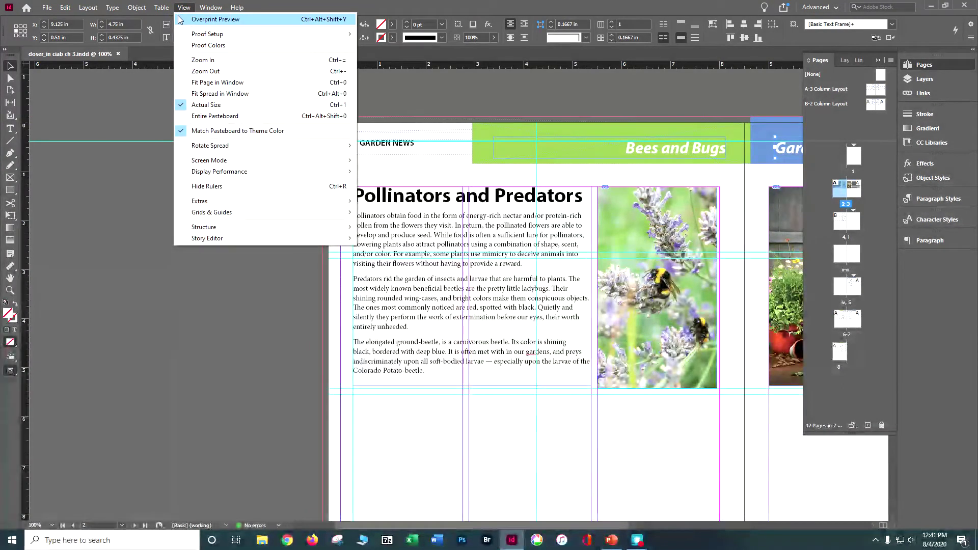
pyautogui.moveTo(232, 161)
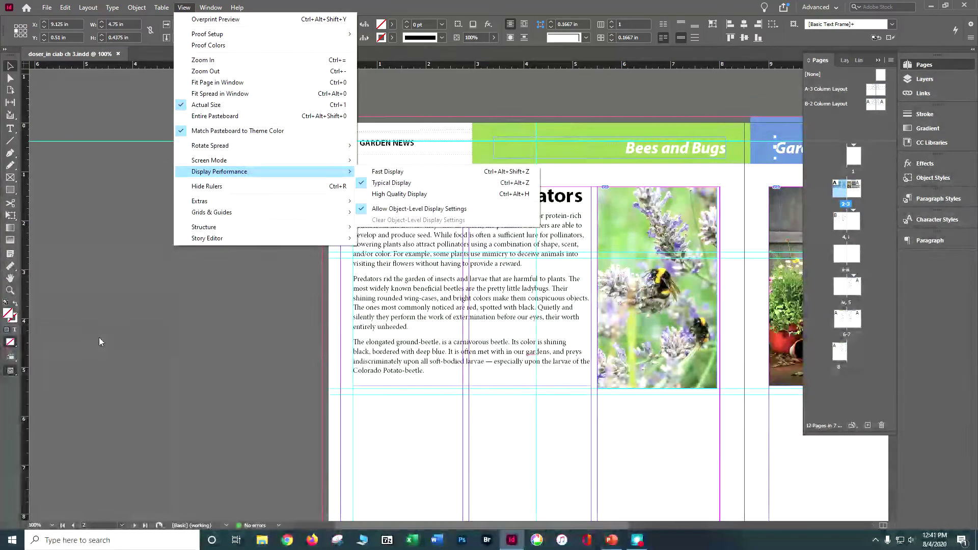
pyautogui.click(285, 185)
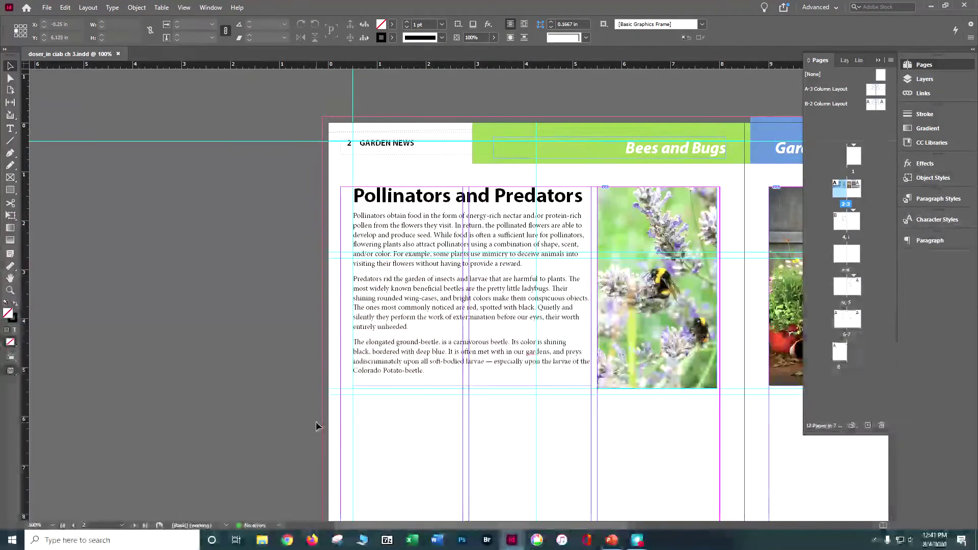
# - Load Snippet2.idms from the Lesson03 Links folder for placing on the spread of pages 2 and 3
pyautogui.moveTo(509, 527); pyautogui.dragTo(613, 519)
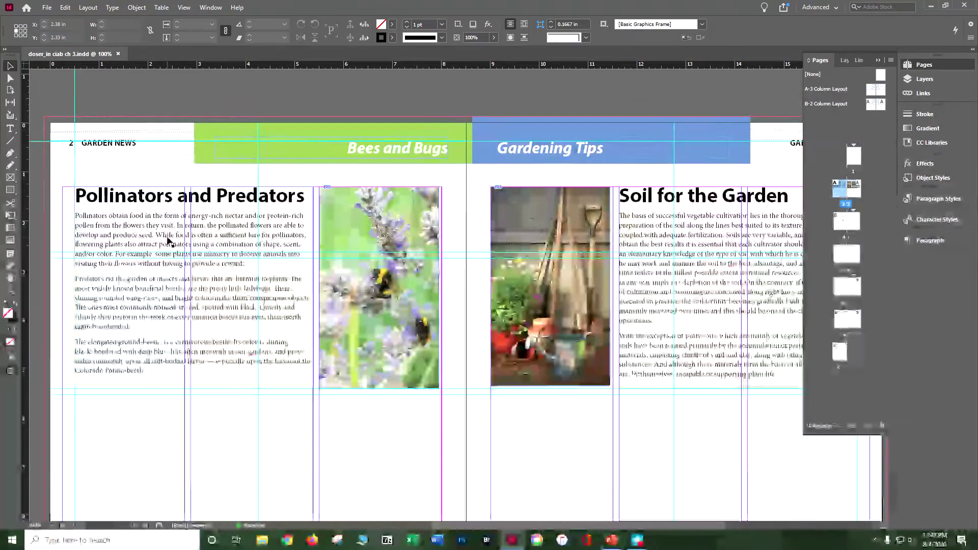
pyautogui.scroll(-3, 221, 190)
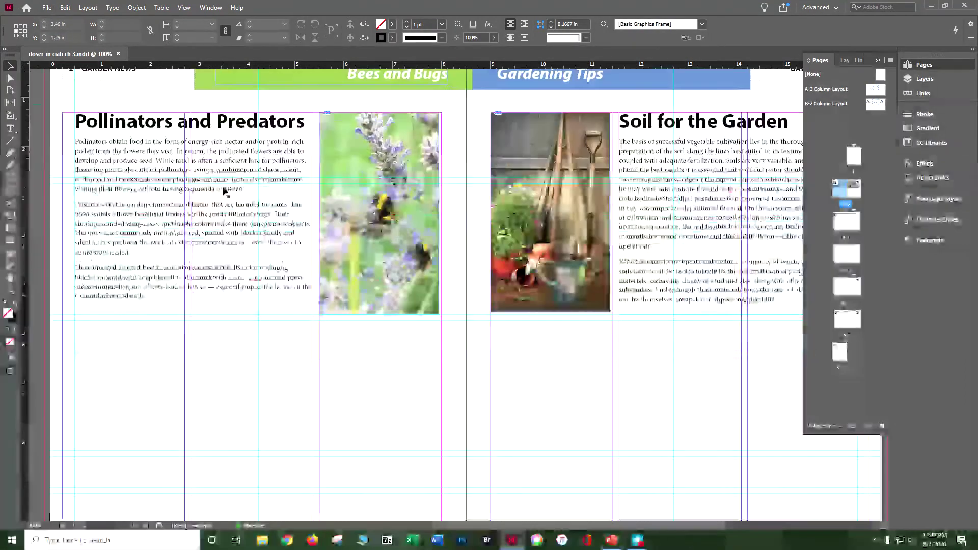
pyautogui.click(46, 8)
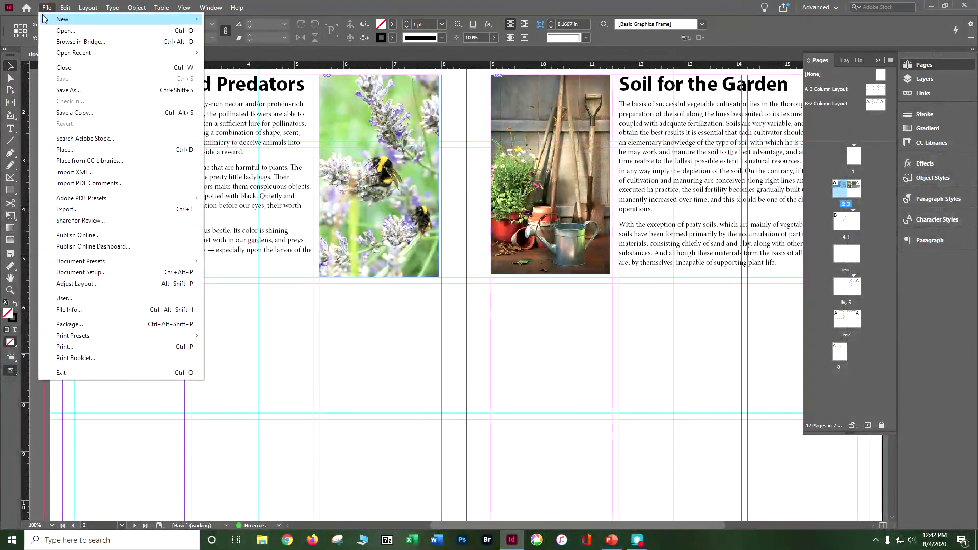
pyautogui.click(64, 149)
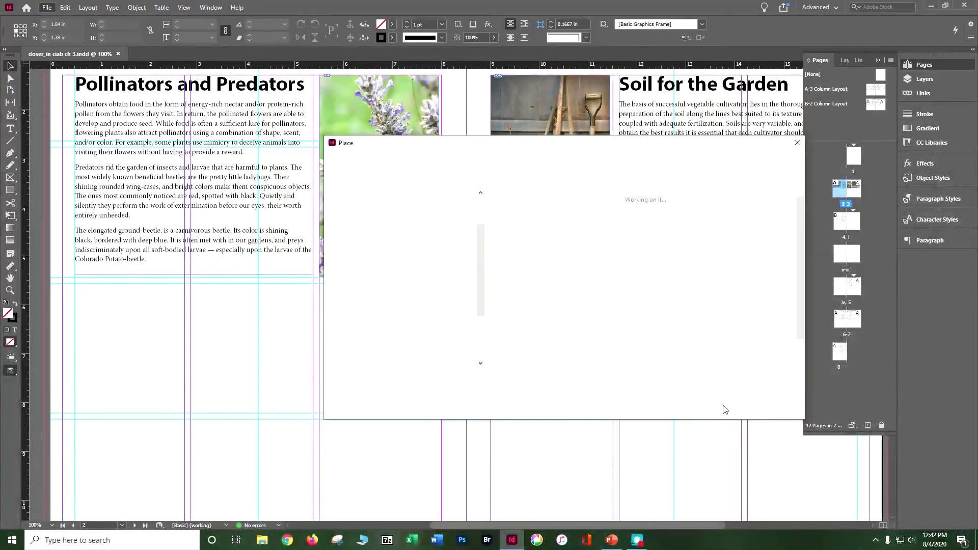
pyautogui.scroll(-2, 799, 291)
pyautogui.click(640, 339)
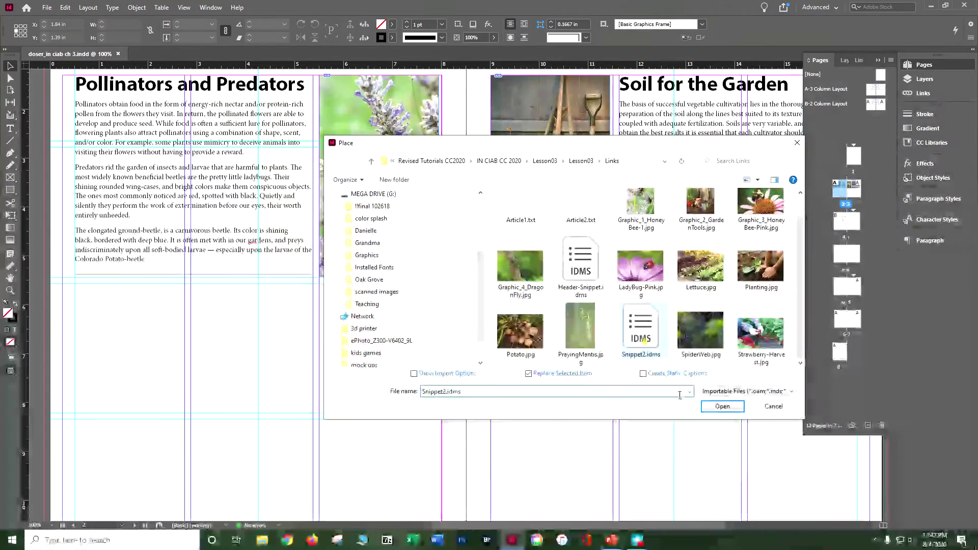
pyautogui.click(728, 407)
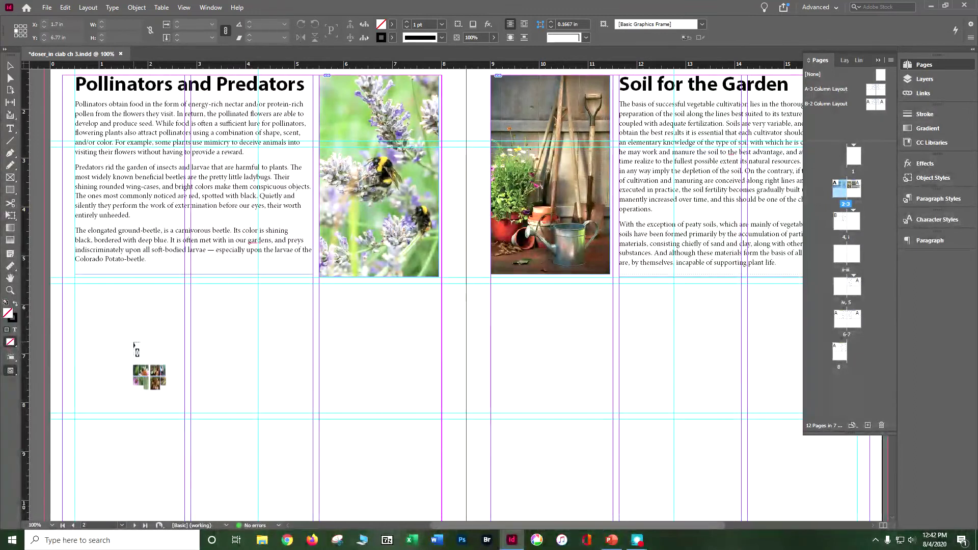
pyautogui.click(75, 279)
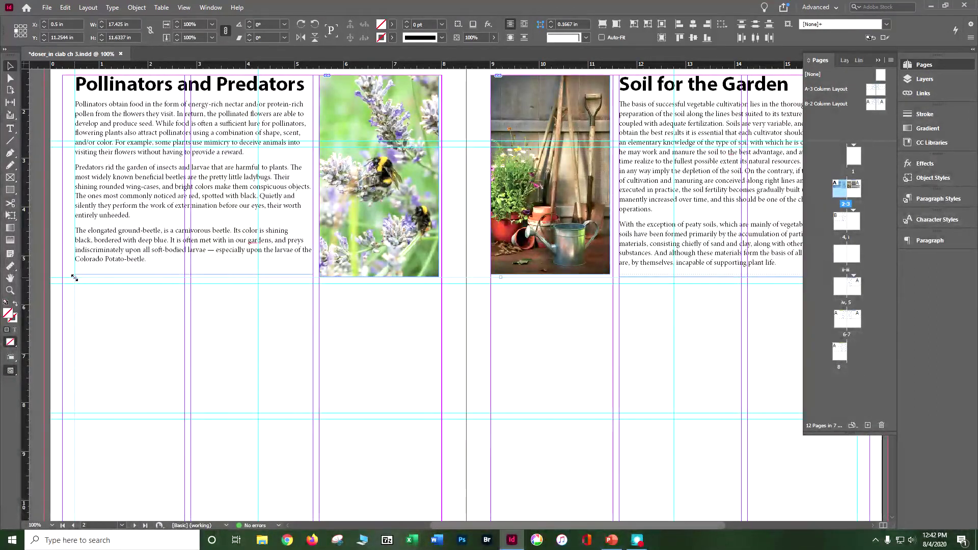
pyautogui.scroll(-5, 272, 344)
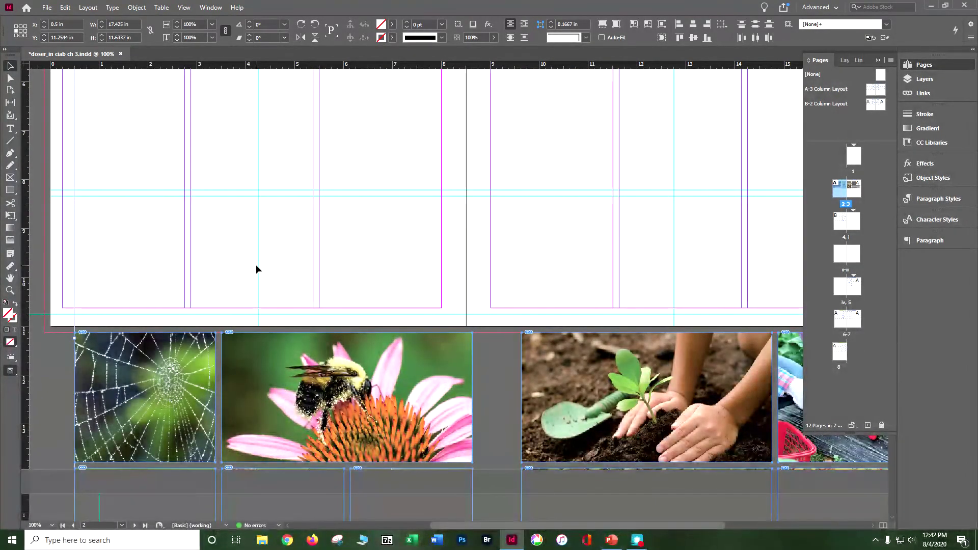
pyautogui.hotkey('ctrl', 'z')
# - Place the loaded snippet at the upper-left corner of page 2 and check its images on the spread
pyautogui.scroll(-5, 273, 295)
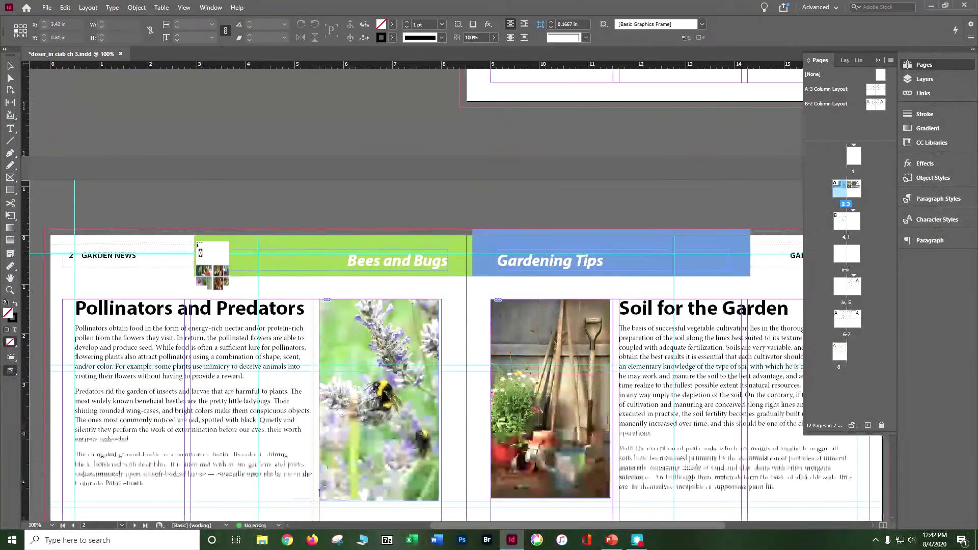
pyautogui.click(51, 236)
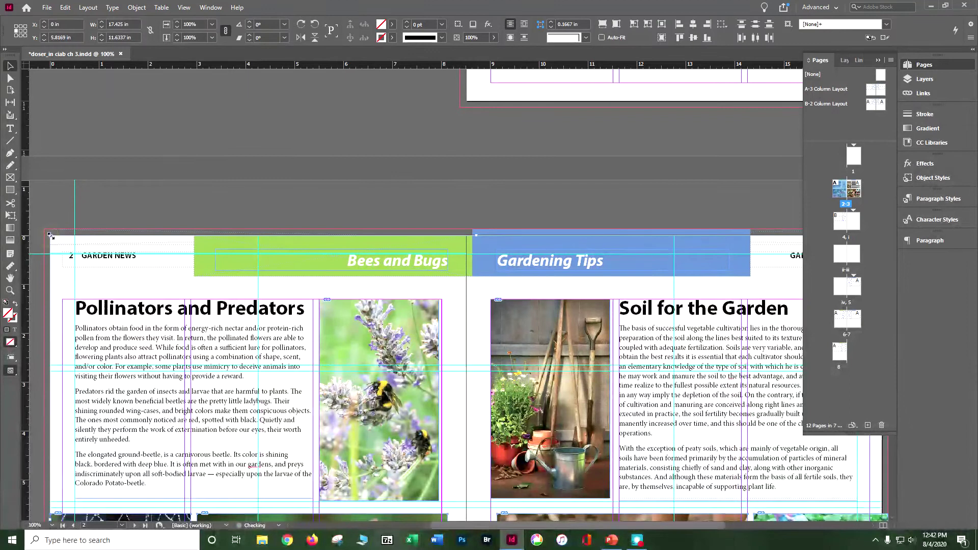
pyautogui.scroll(-6, 346, 223)
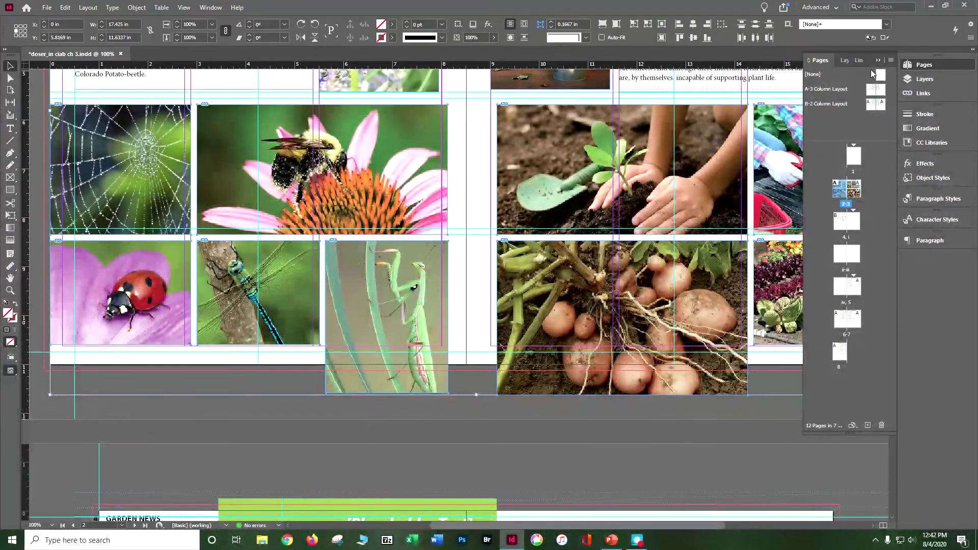
# - Set the display performance to High Quality Display and look over the placed photos out to page 3's outer edge
pyautogui.click(878, 60)
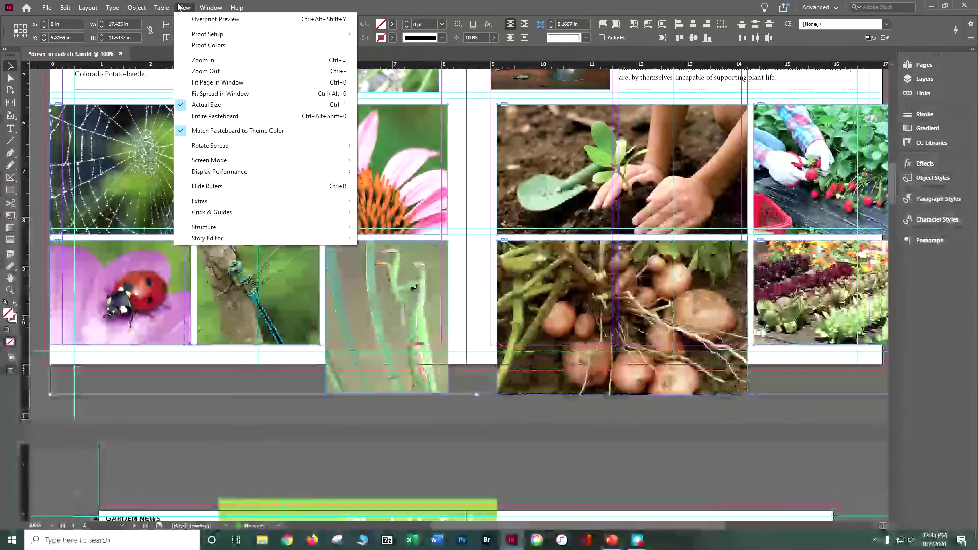
pyautogui.moveTo(226, 177)
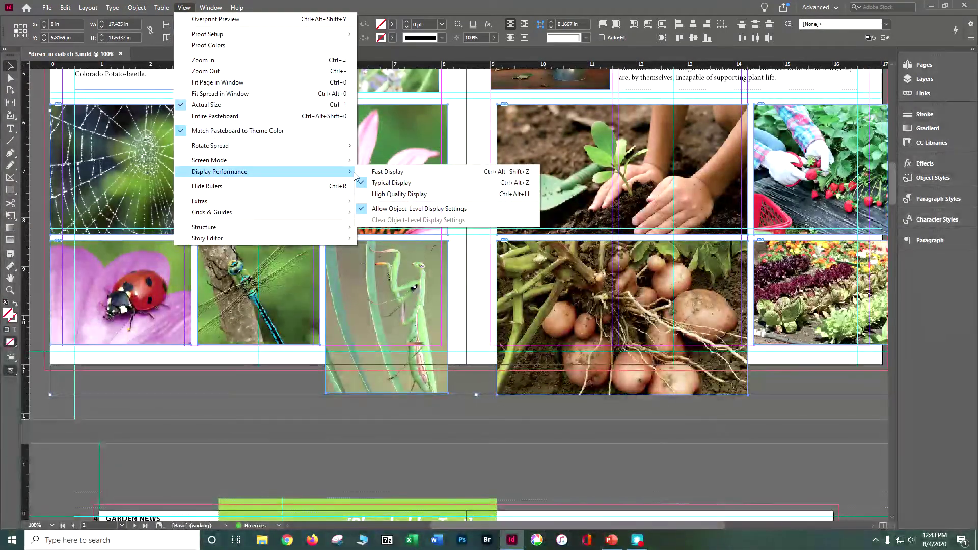
pyautogui.click(380, 194)
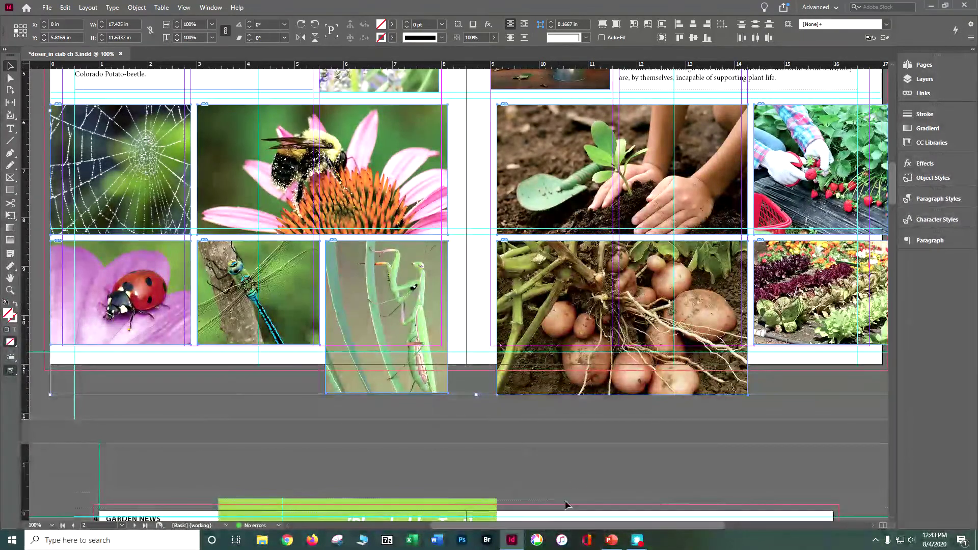
pyautogui.moveTo(655, 527); pyautogui.dragTo(732, 526)
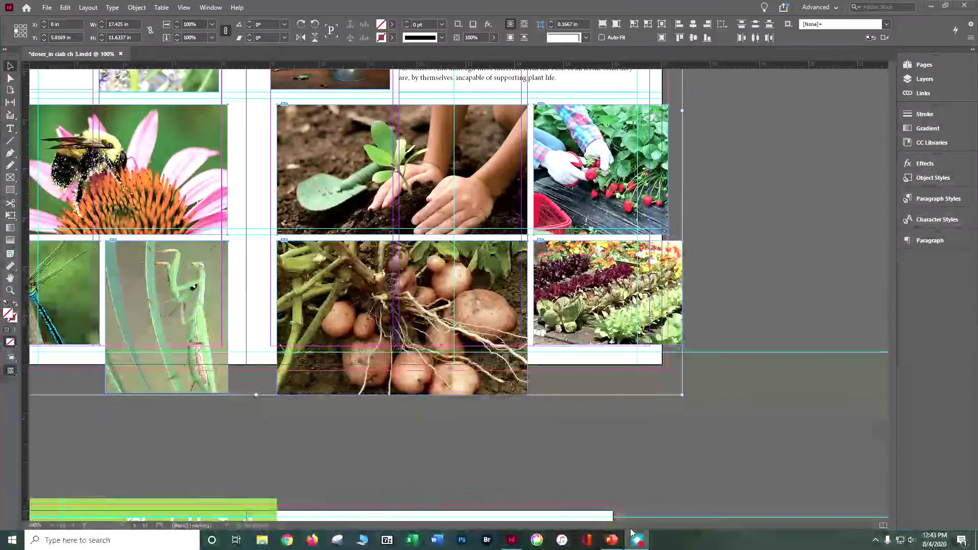
pyautogui.moveTo(615, 544)
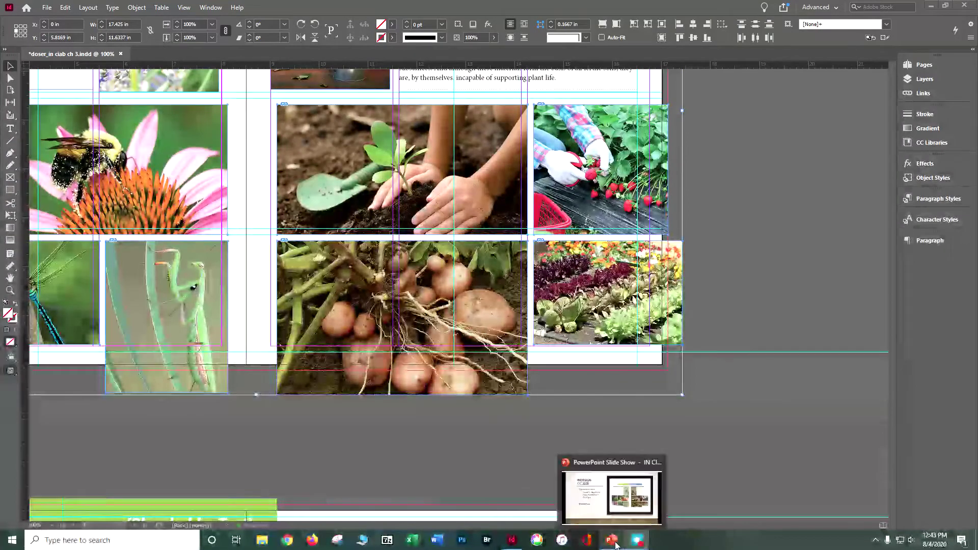
pyautogui.click(579, 391)
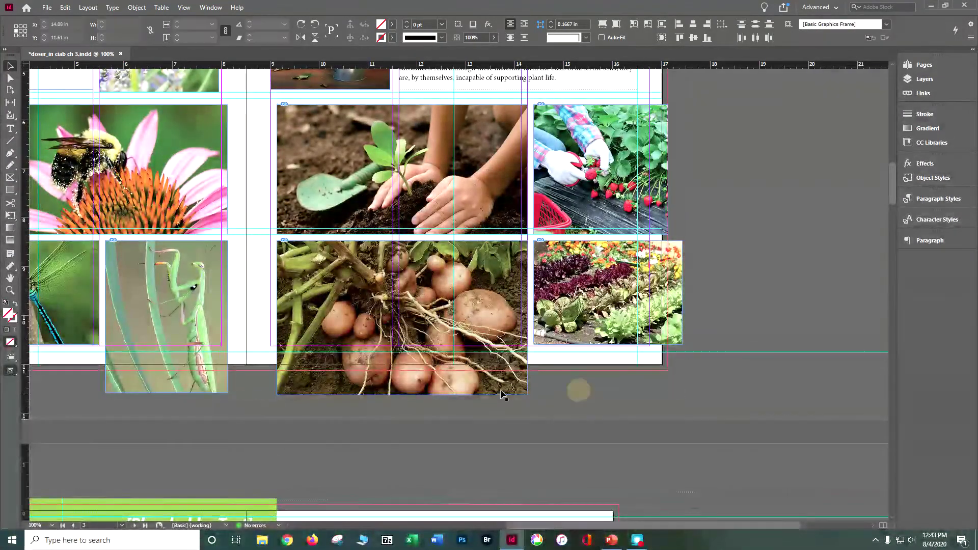
# - Nudge all the placed snippet photos left together until the group's X position is -0.1111 in, past page 2's outer edge
pyautogui.click(497, 394)
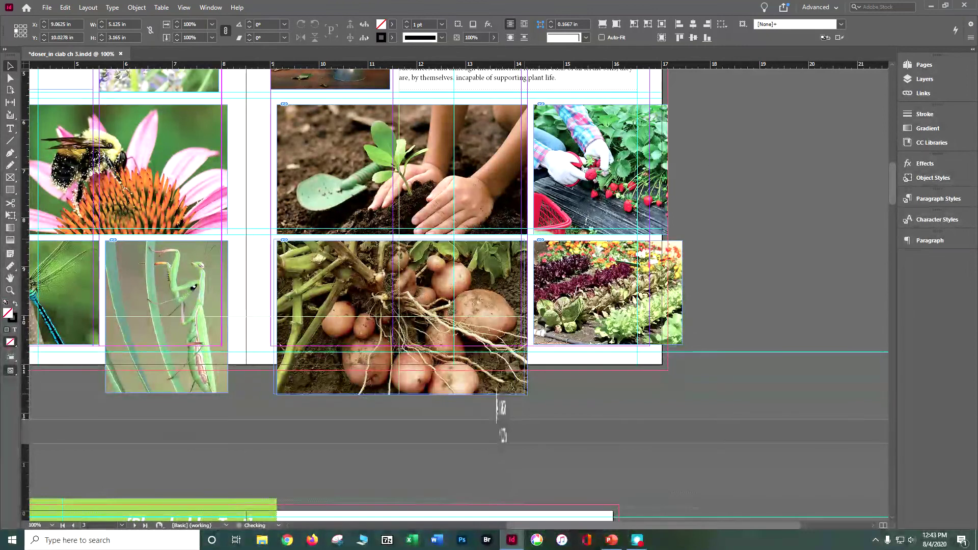
pyautogui.moveTo(499, 408); pyautogui.dragTo(525, 449)
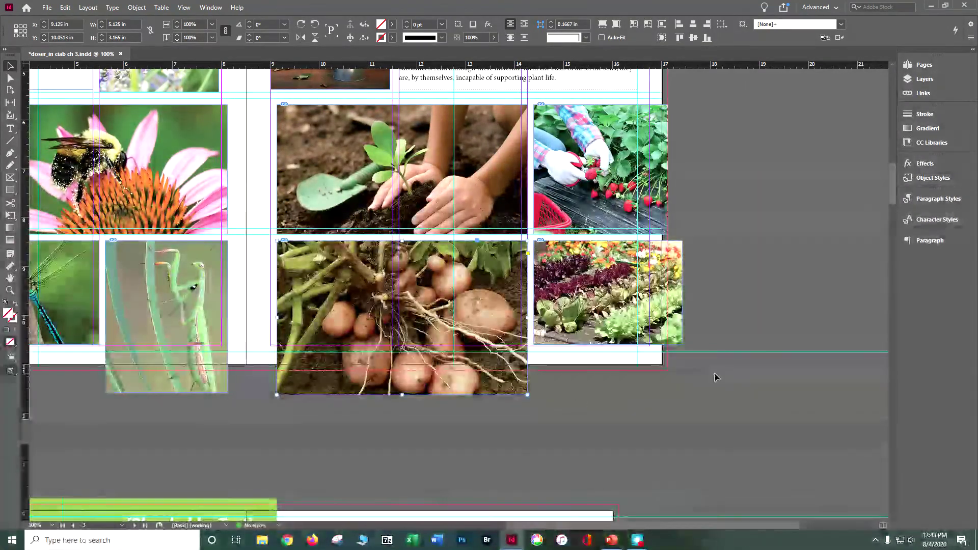
pyautogui.hotkey('ctrl', '-')
pyautogui.hotkey('ctrl', '-')
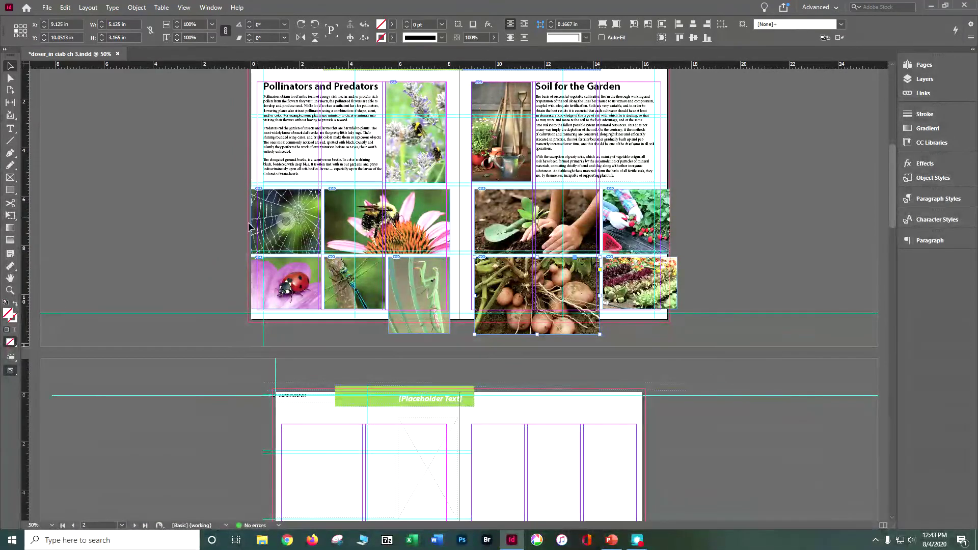
pyautogui.moveTo(201, 216); pyautogui.dragTo(709, 341)
pyautogui.press('Left')
pyautogui.press('Left')
pyautogui.press('Left')
pyautogui.press('Left')
pyautogui.press('Left')
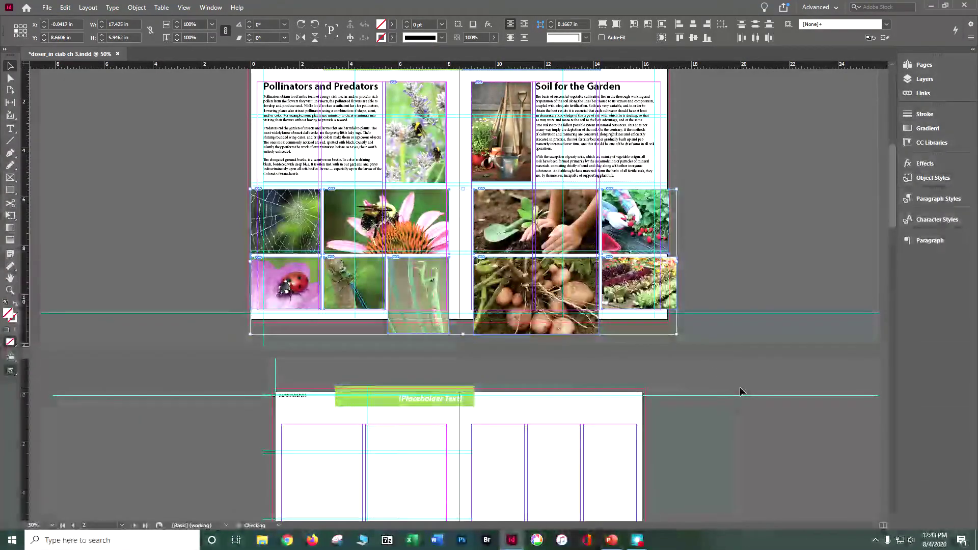
pyautogui.press('Left')
pyautogui.press('Left')
pyautogui.press('Left')
pyautogui.press('Left')
pyautogui.press('Left')
pyautogui.press('Left')
pyautogui.press('Left')
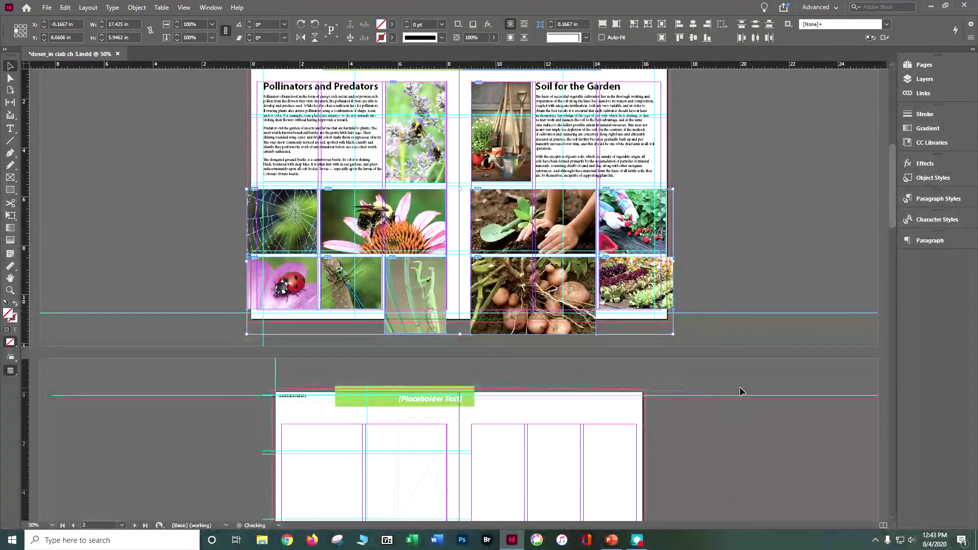
pyautogui.press('Right')
pyautogui.press('Right')
pyautogui.press('Right')
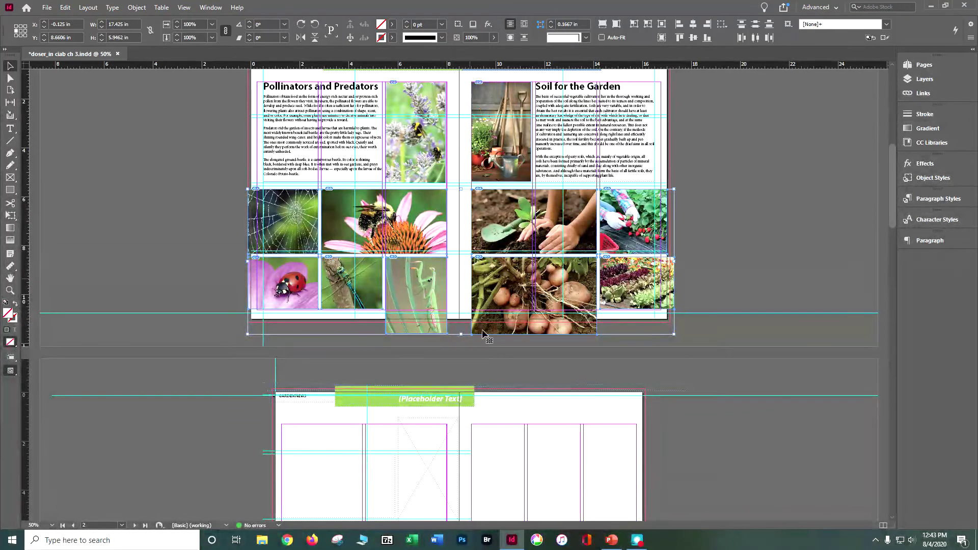
pyautogui.press('Right')
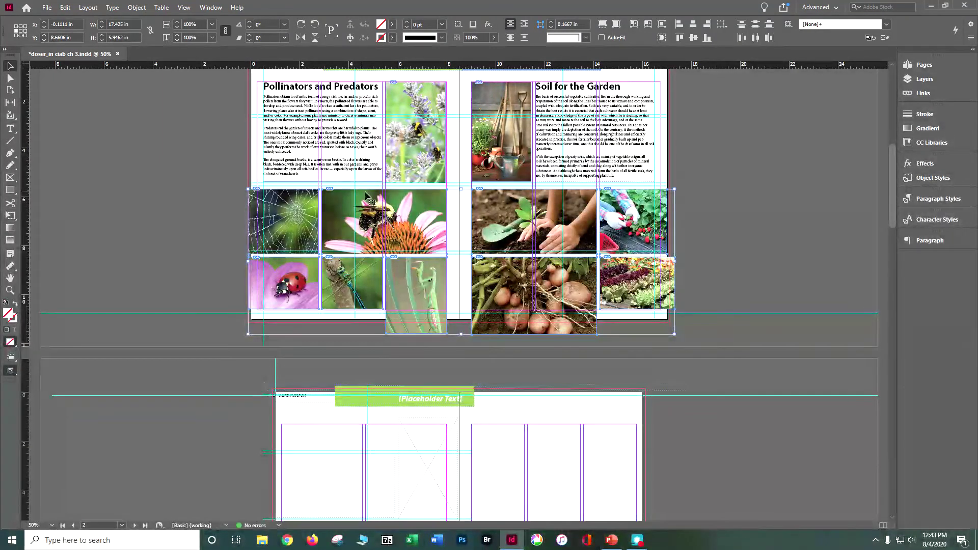
pyautogui.click(769, 234)
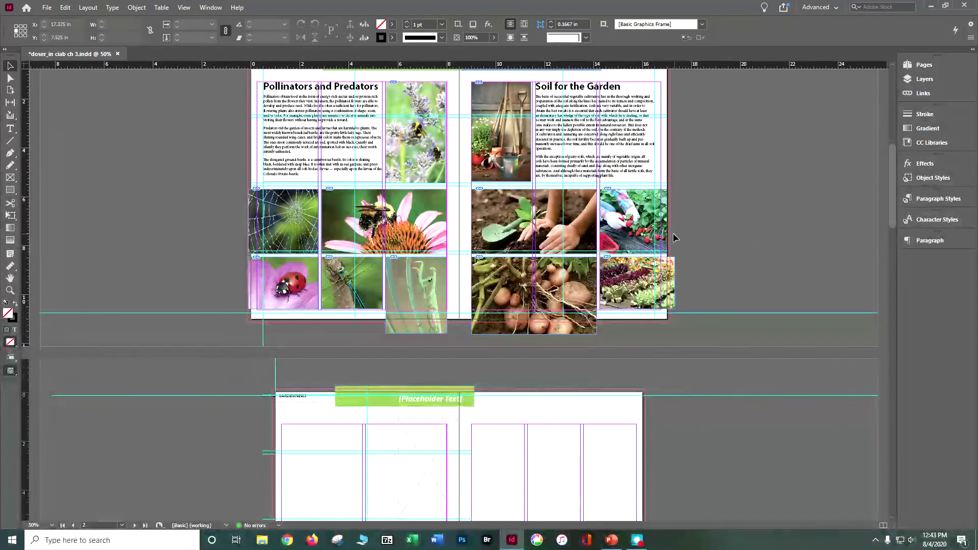
# - Widen the strawberry-picking photo's frame on page 3 to about 2.86 in, out to the bleed guide, and undo the further widening
pyautogui.click(664, 239)
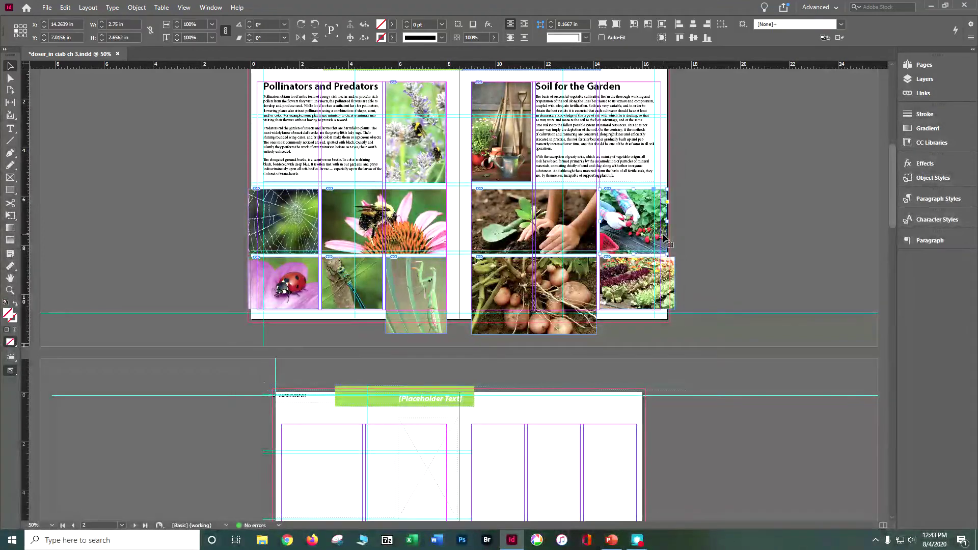
pyautogui.click(210, 8)
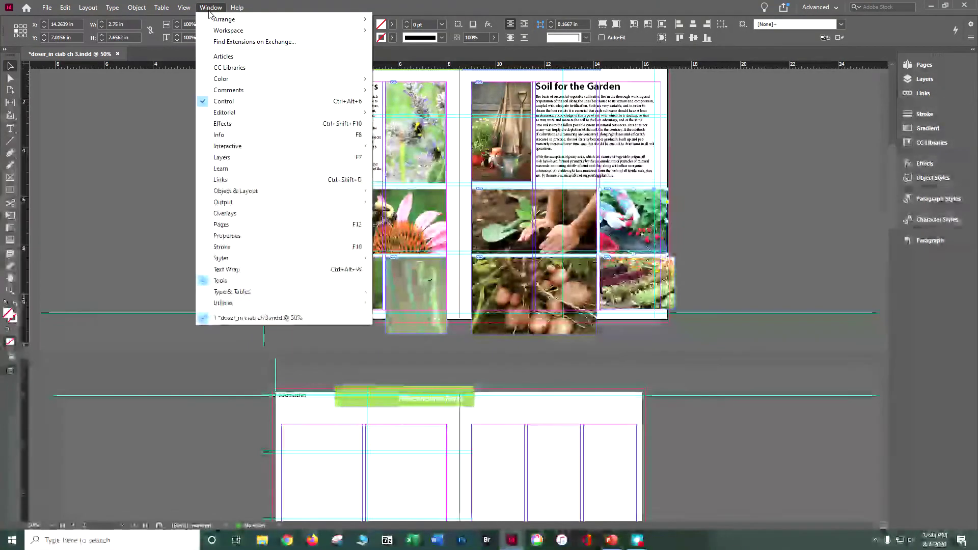
pyautogui.click(184, 7)
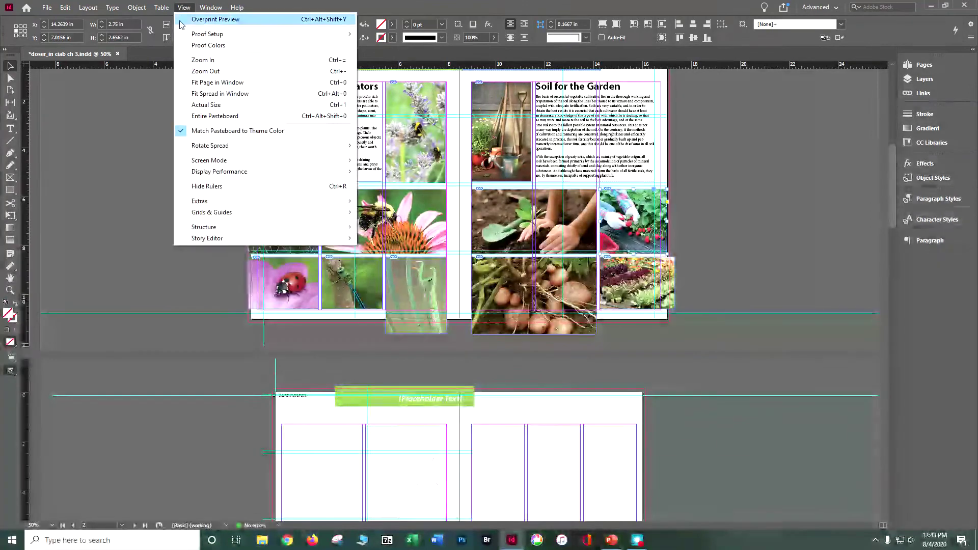
pyautogui.click(220, 94)
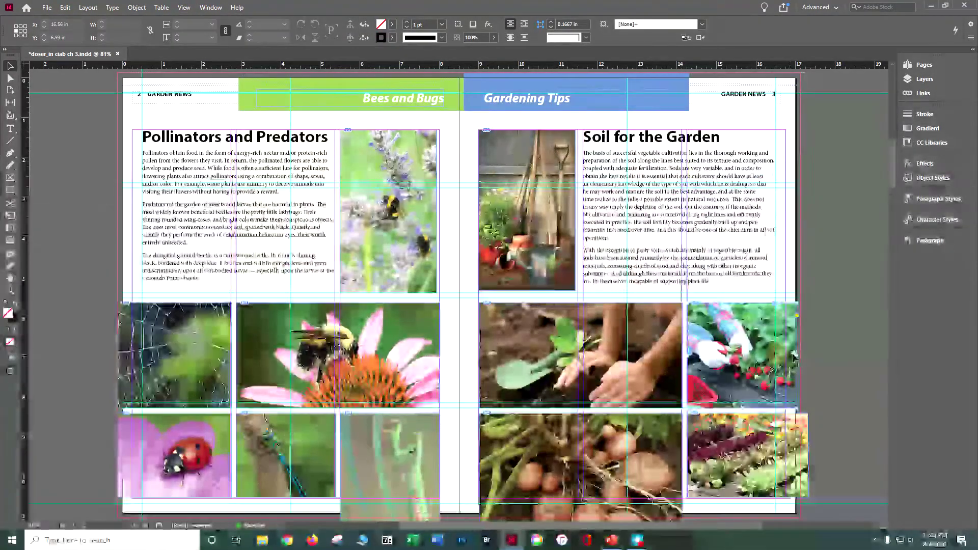
pyautogui.moveTo(796, 354)
pyautogui.mouseDown()
pyautogui.moveTo(801, 377)
pyautogui.moveTo(799, 359)
pyautogui.mouseUp()
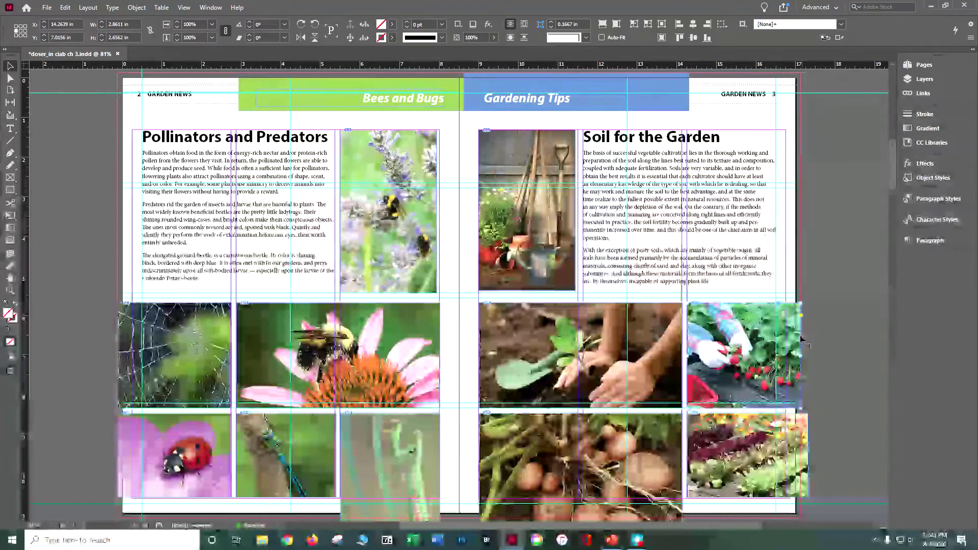
pyautogui.moveTo(801, 355); pyautogui.dragTo(826, 355)
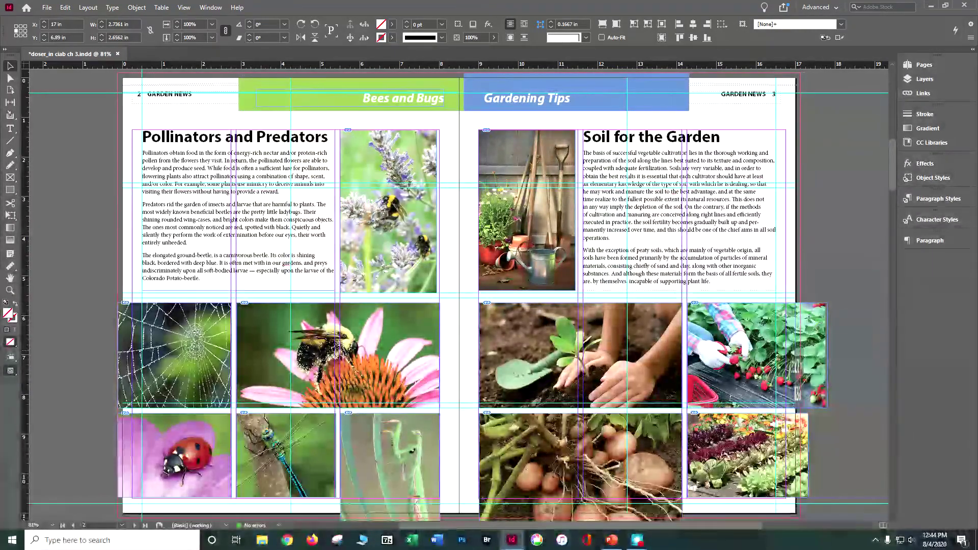
pyautogui.hotkey('ctrl', 'z')
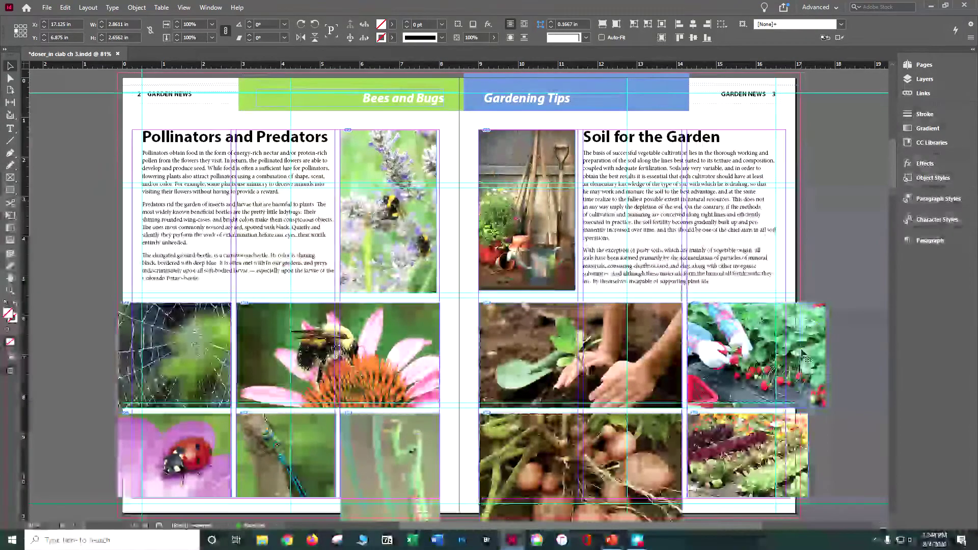
# - Extend the green header frame on the A-3 Column Layout master up to the bleed guide, 0.965 in high, and check the B-2 Column Layout master
pyautogui.scroll(5, 707, 319)
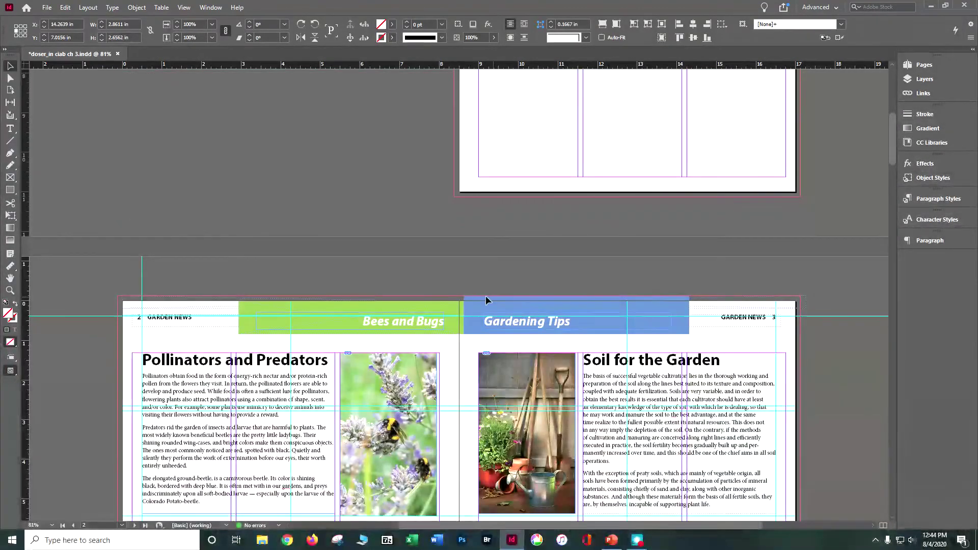
pyautogui.click(429, 304)
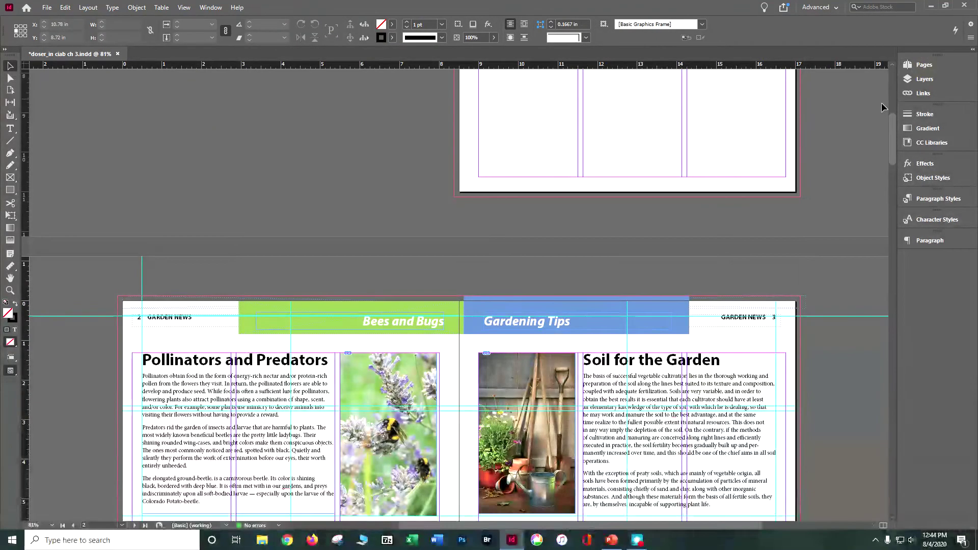
pyautogui.click(908, 67)
pyautogui.click(908, 67)
pyautogui.click(908, 69)
pyautogui.click(906, 67)
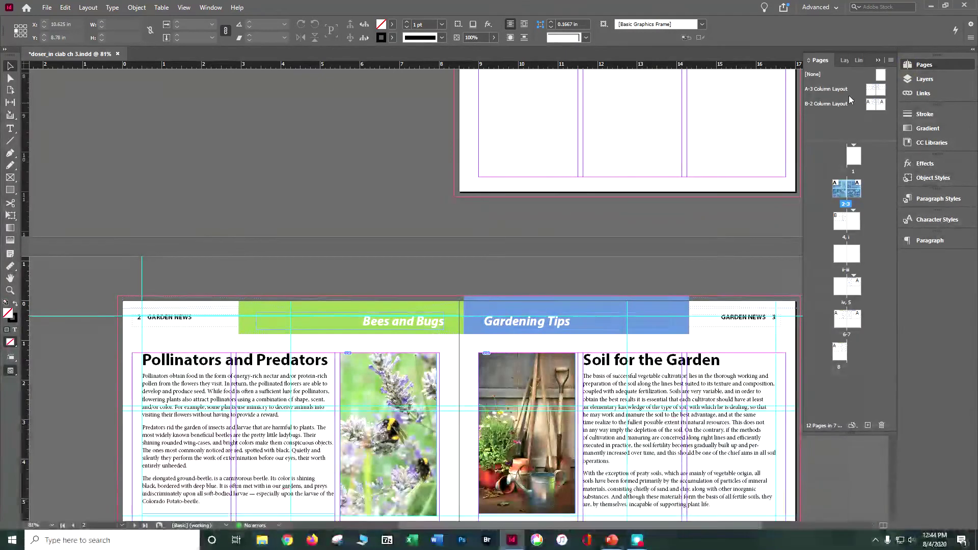
pyautogui.doubleClick(871, 92)
pyautogui.click(388, 141)
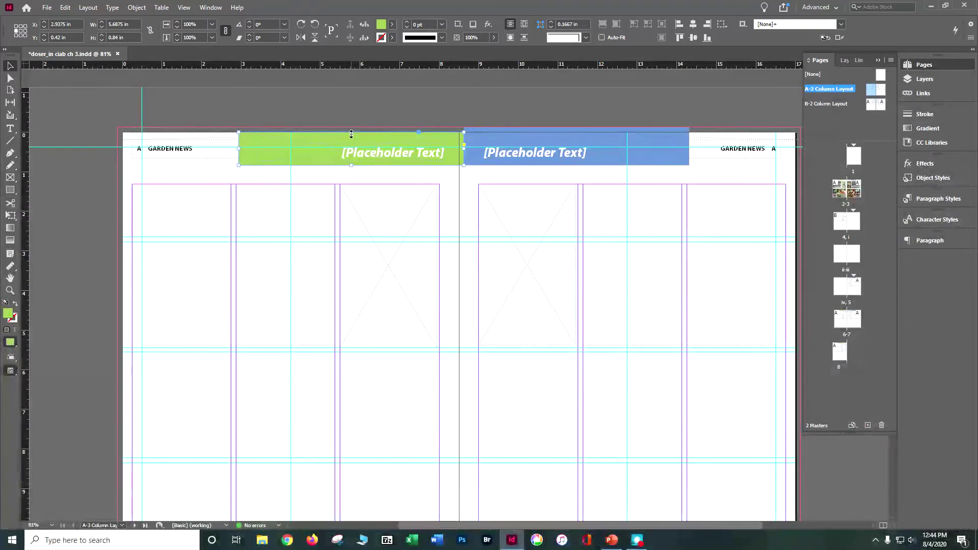
pyautogui.moveTo(352, 133); pyautogui.dragTo(354, 130)
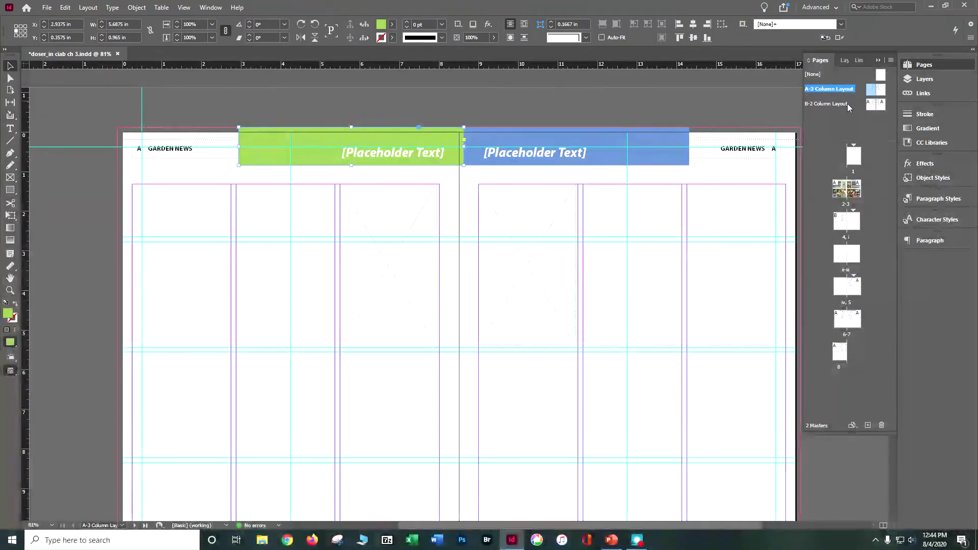
pyautogui.doubleClick(872, 108)
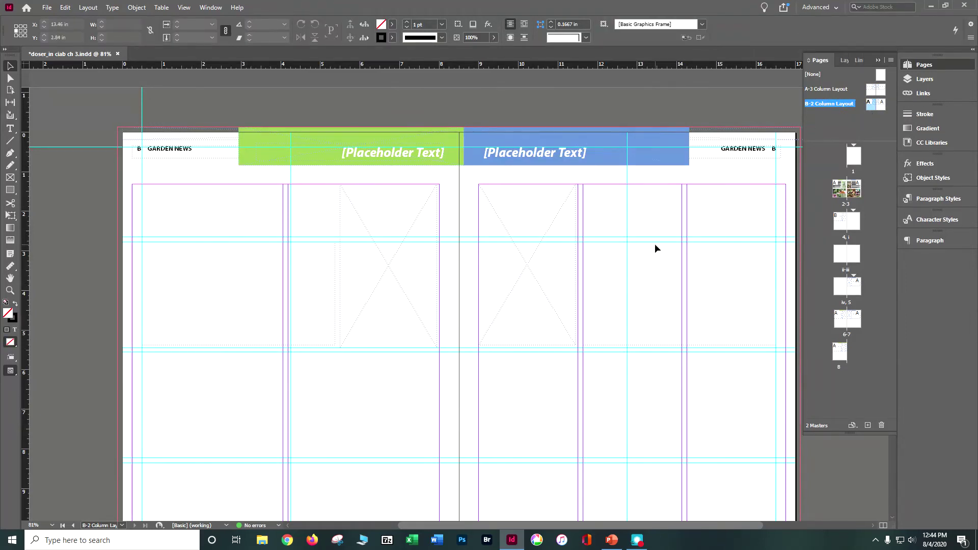
# - Return to the spread of pages 2 and 3, fit it in the window and show it in Preview screen mode
pyautogui.doubleClick(838, 189)
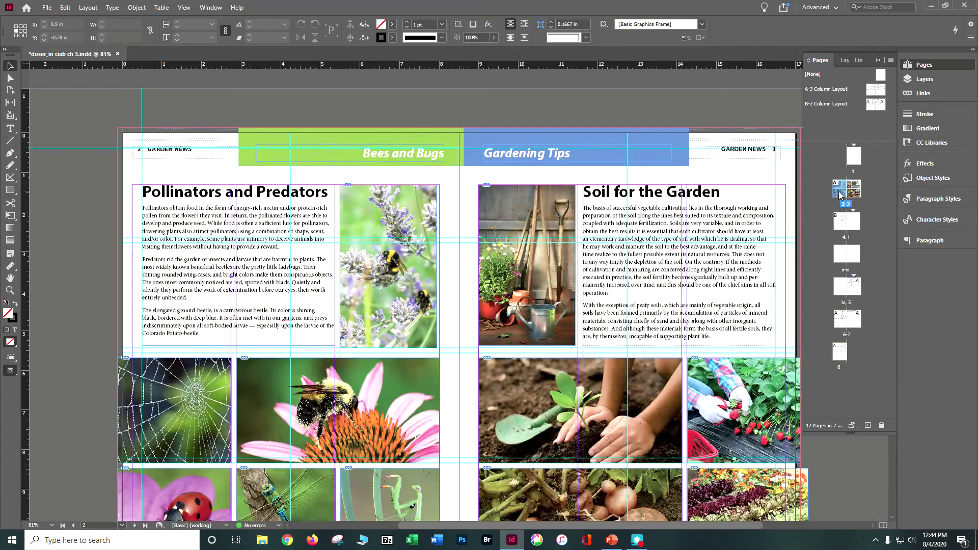
pyautogui.click(188, 10)
pyautogui.click(219, 92)
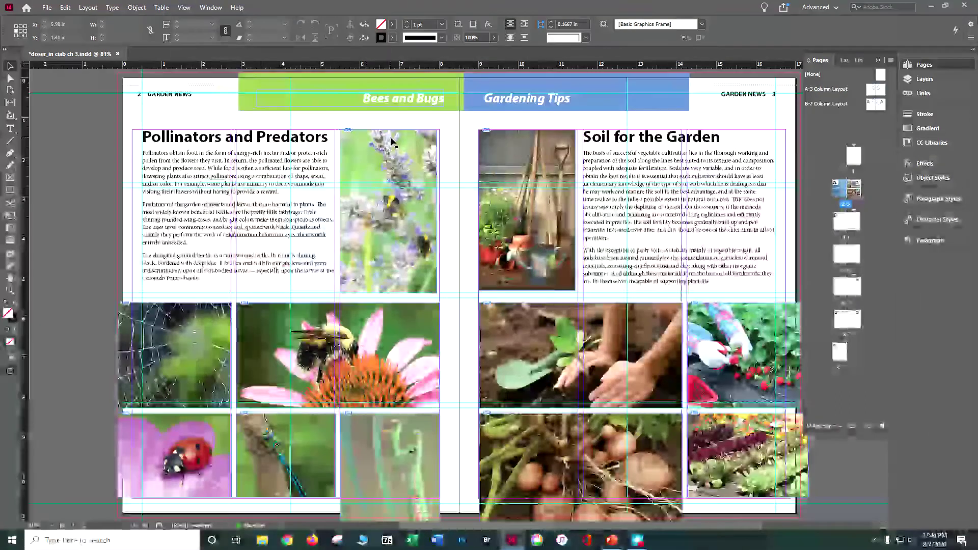
pyautogui.click(878, 60)
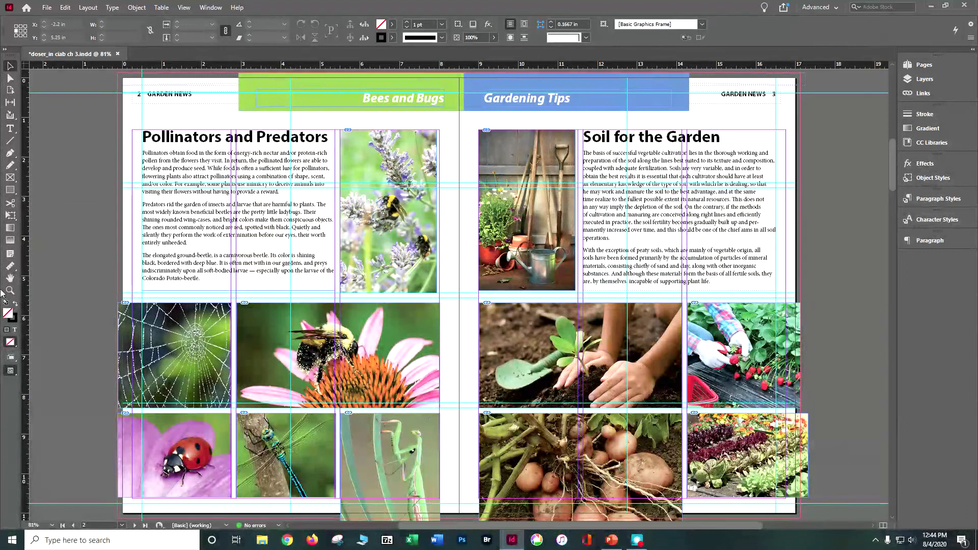
pyautogui.rightClick(17, 374)
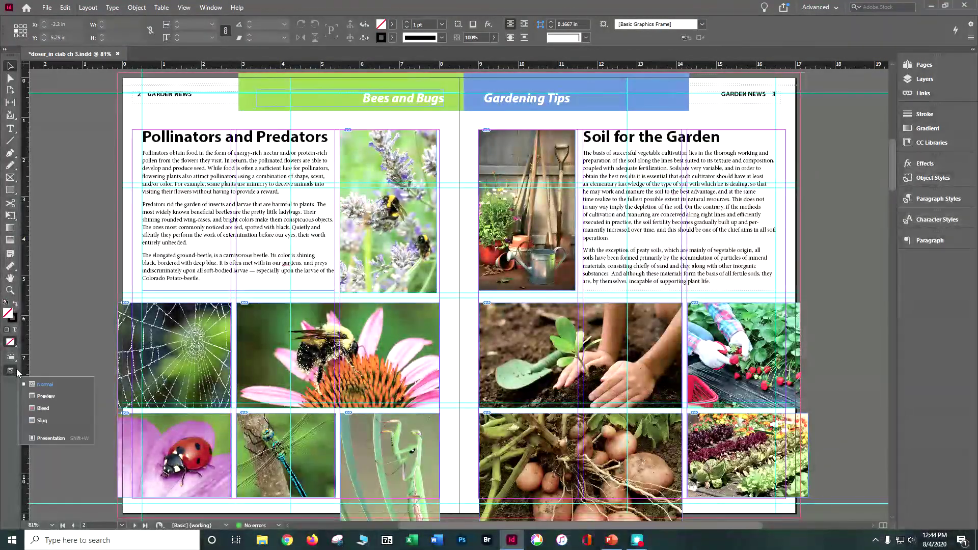
pyautogui.click(43, 399)
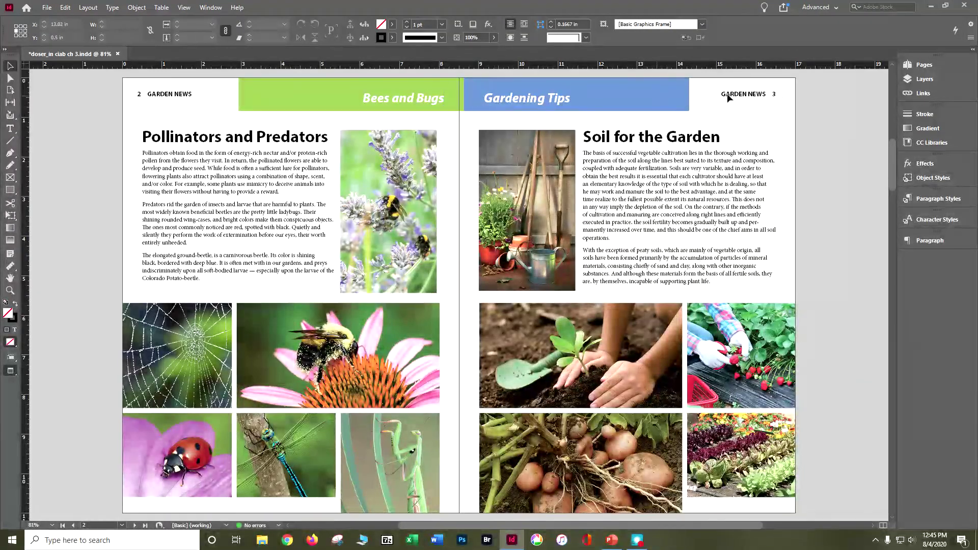
# - Nudge the green header frame on the A-3 Column Layout master left to X 2.7986 in, ending at the spine
pyautogui.click(915, 65)
pyautogui.doubleClick(873, 95)
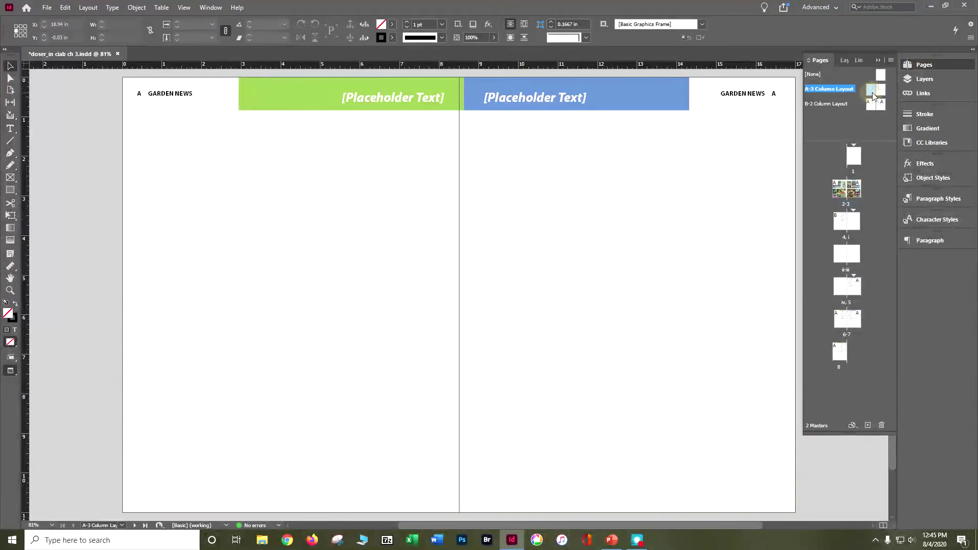
pyautogui.click(349, 105)
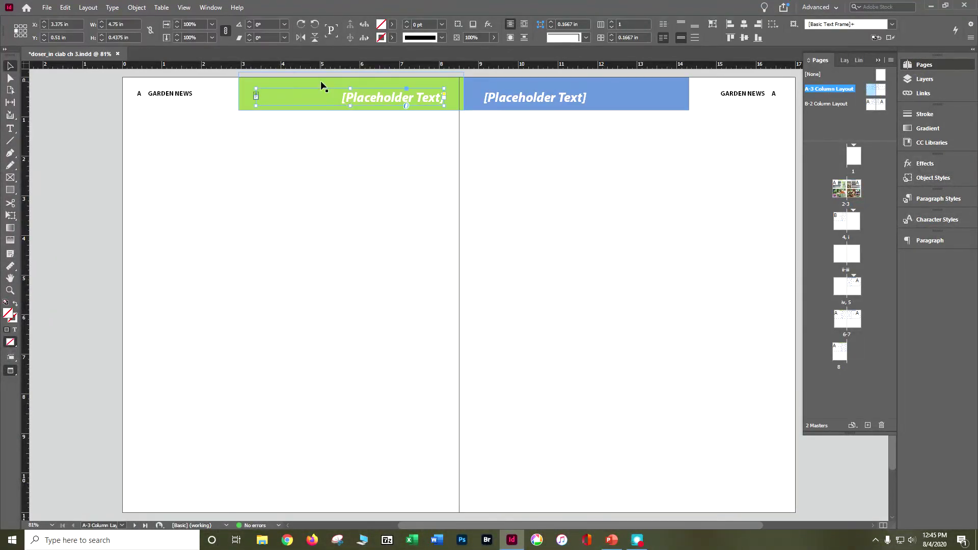
pyautogui.keyDown('ctrl'); pyautogui.click(320, 81); pyautogui.keyUp('ctrl')
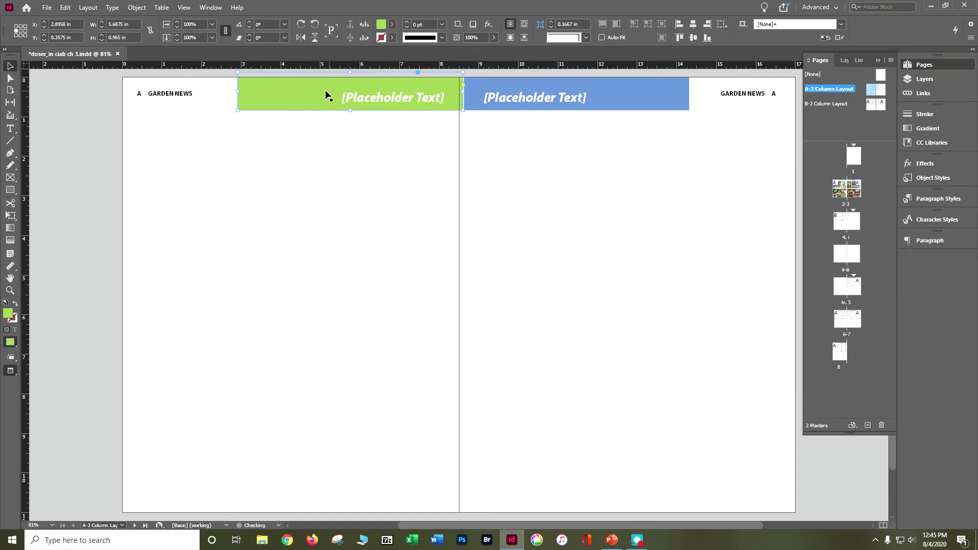
pyautogui.press('Left')
pyautogui.press('Left')
pyautogui.press('Left')
pyautogui.press('Left')
pyautogui.press('Left')
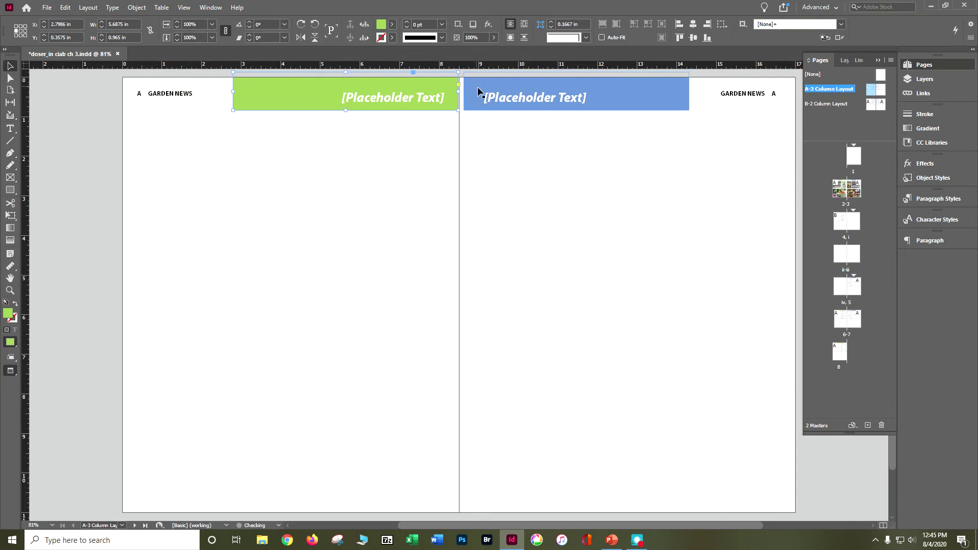
# - Nudge the blue header frame left to X 8.5139 in so it starts at the spine, and deselect it
pyautogui.keyDown('ctrl'); pyautogui.click(477, 81); pyautogui.keyUp('ctrl')
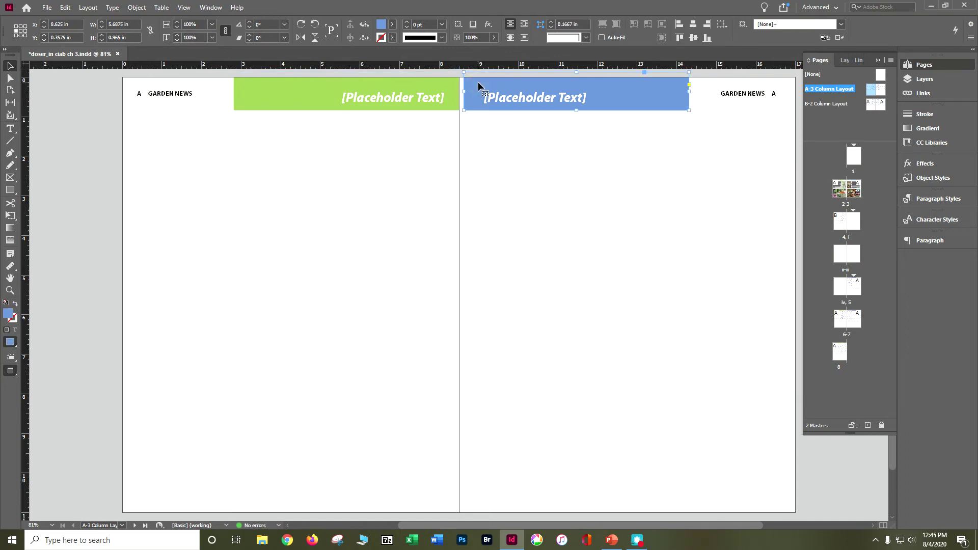
pyautogui.press('Left')
pyautogui.press('Left')
pyautogui.press('Left')
pyautogui.press('Left')
pyautogui.press('Left')
pyautogui.press('Left')
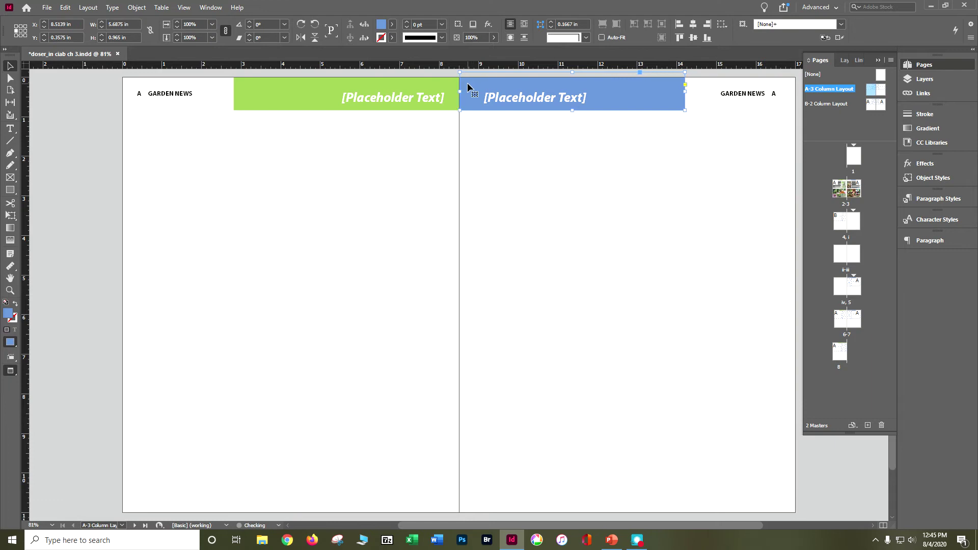
pyautogui.click(101, 151)
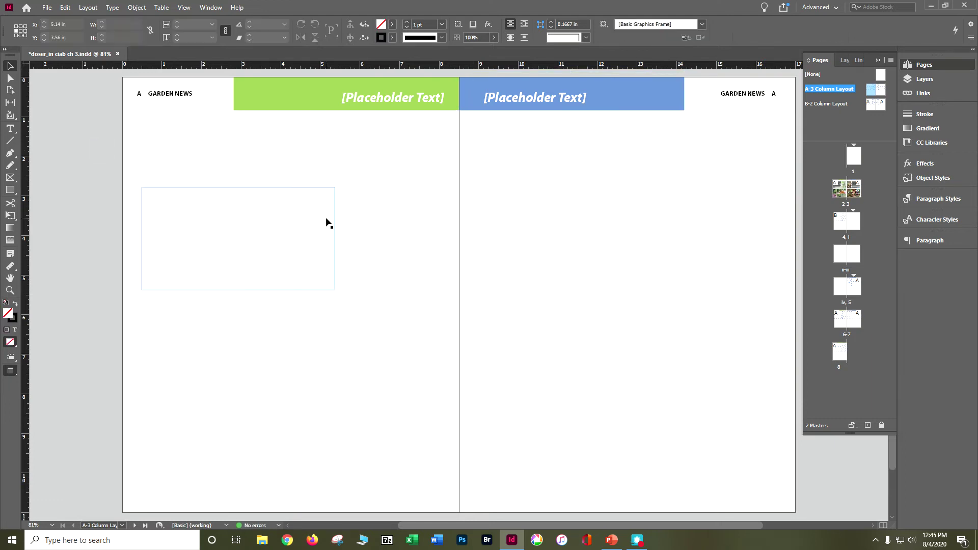
# - Save the document and return to the spread of pages 2 and 3 to check the header bars
pyautogui.hotkey('ctrl', 's')
pyautogui.click(838, 191)
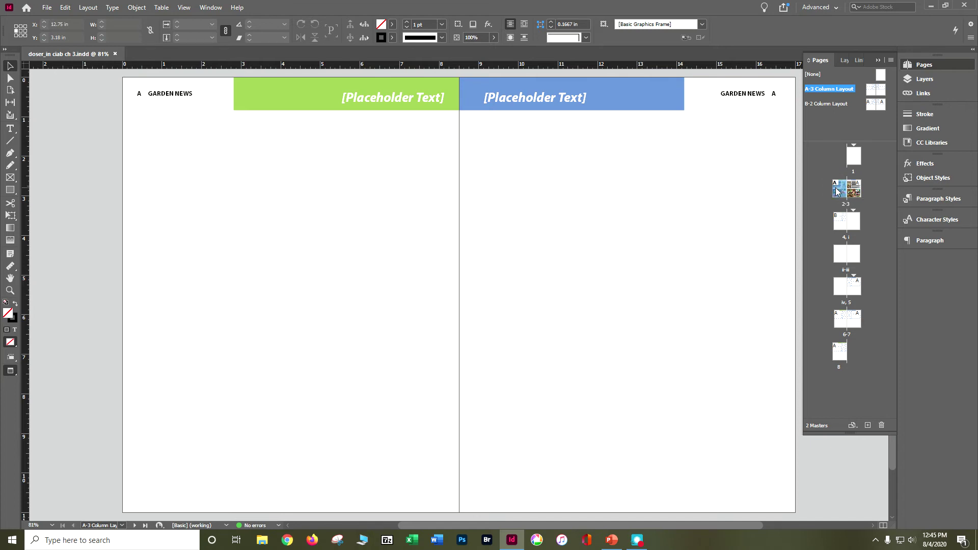
pyautogui.doubleClick(838, 191)
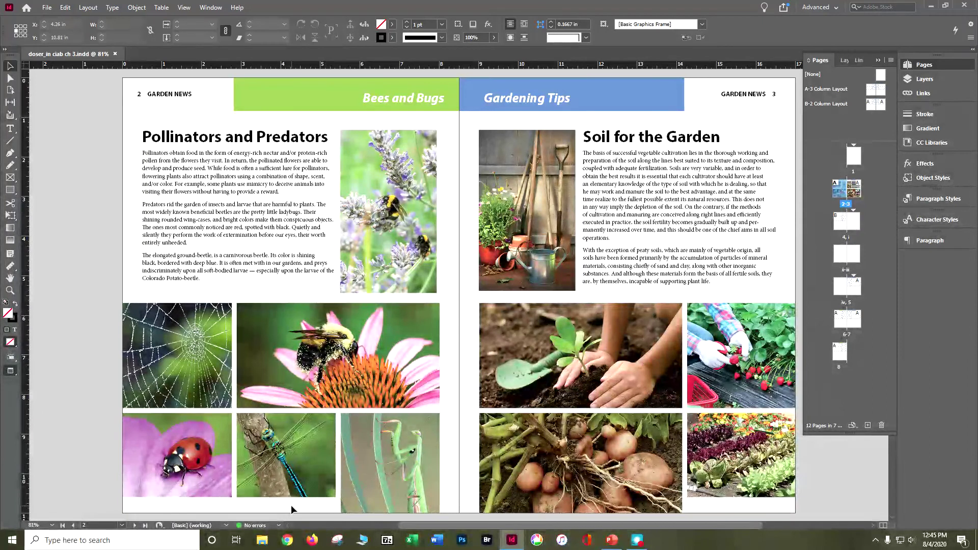
# - On the A-3 Column Layout master in Normal screen mode, add a footer text frame about 3.75 in wide on the left page reading "Urban Garden Oasis"
pyautogui.click(872, 93)
pyautogui.doubleClick(872, 94)
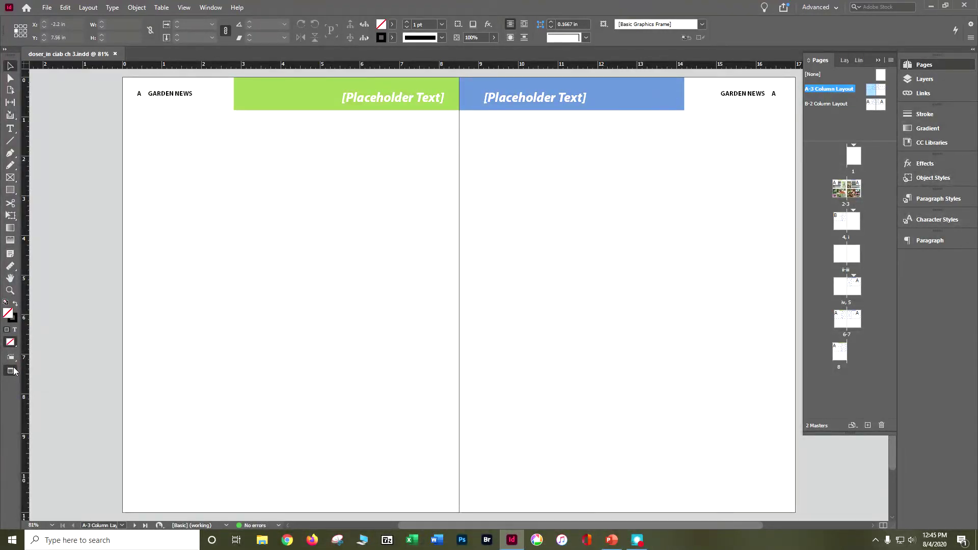
pyautogui.moveTo(14, 371); pyautogui.dragTo(36, 387)
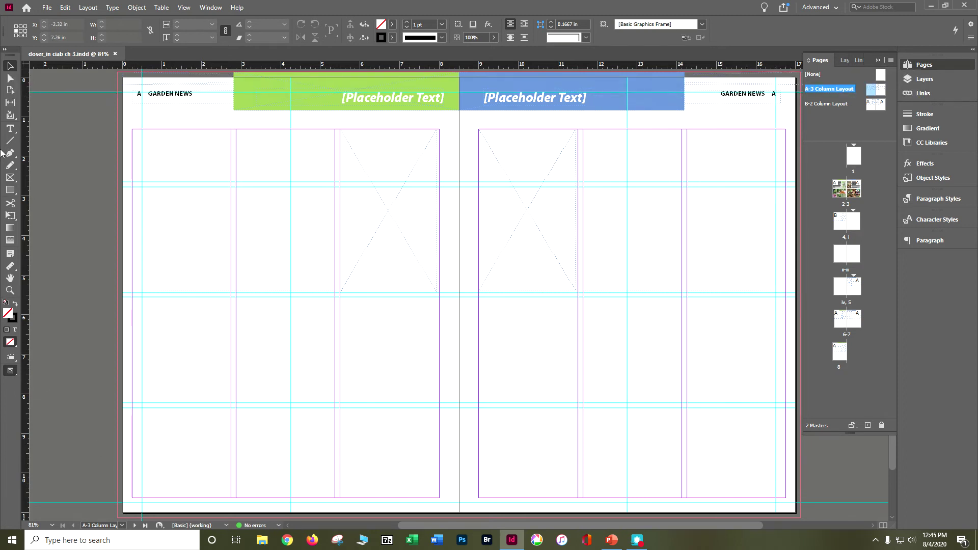
pyautogui.click(8, 130)
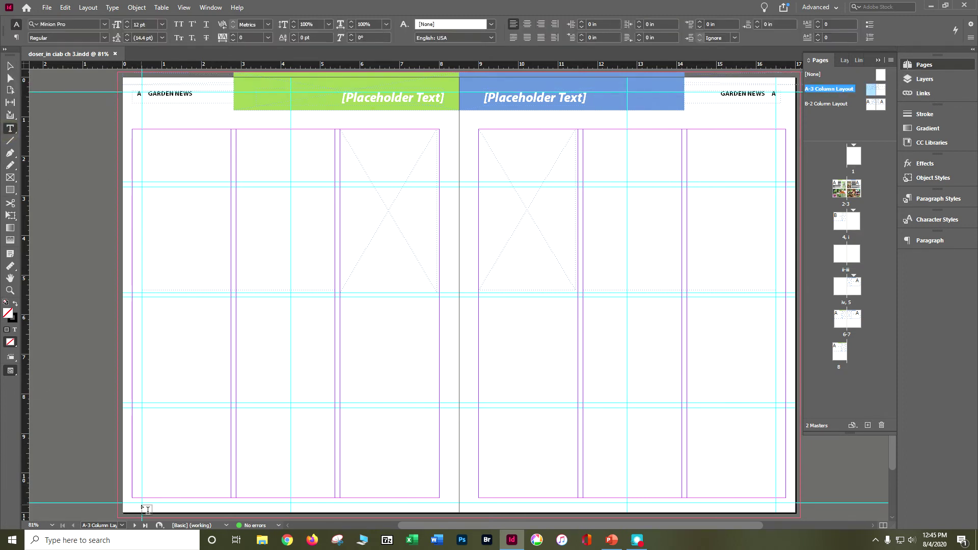
pyautogui.moveTo(162, 508); pyautogui.dragTo(289, 514)
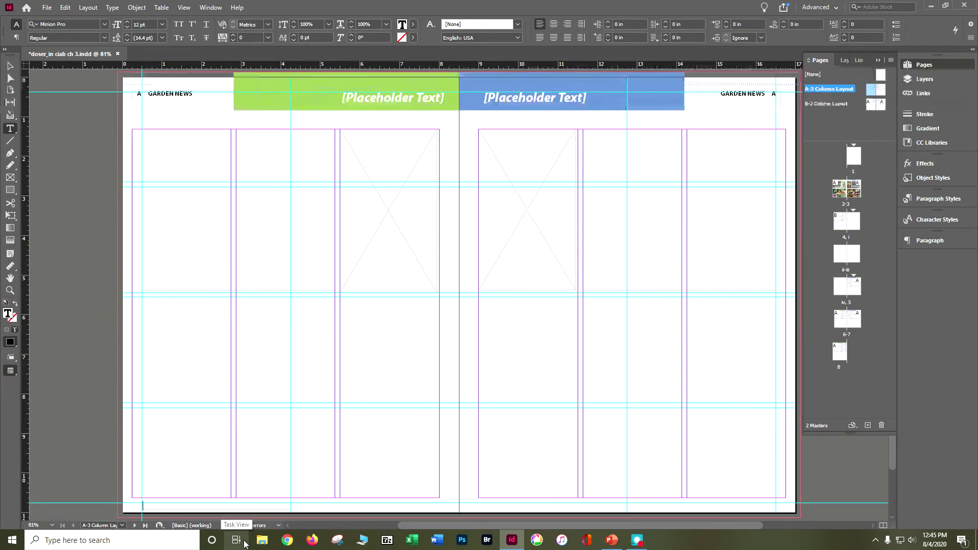
pyautogui.write('Urban Garden Oasis')
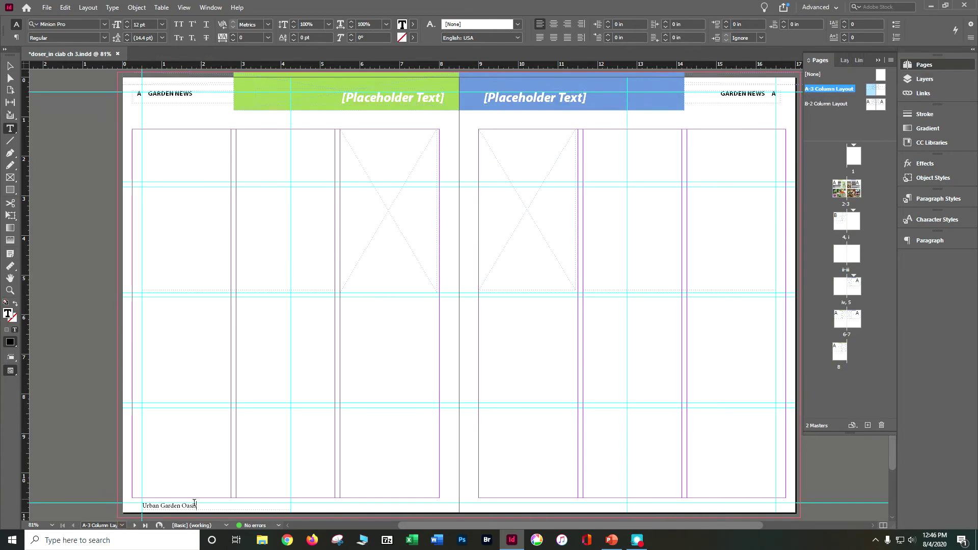
# - Set the "Urban Garden Oasis" footer text in the Memories font
pyautogui.moveTo(196, 505); pyautogui.dragTo(153, 507)
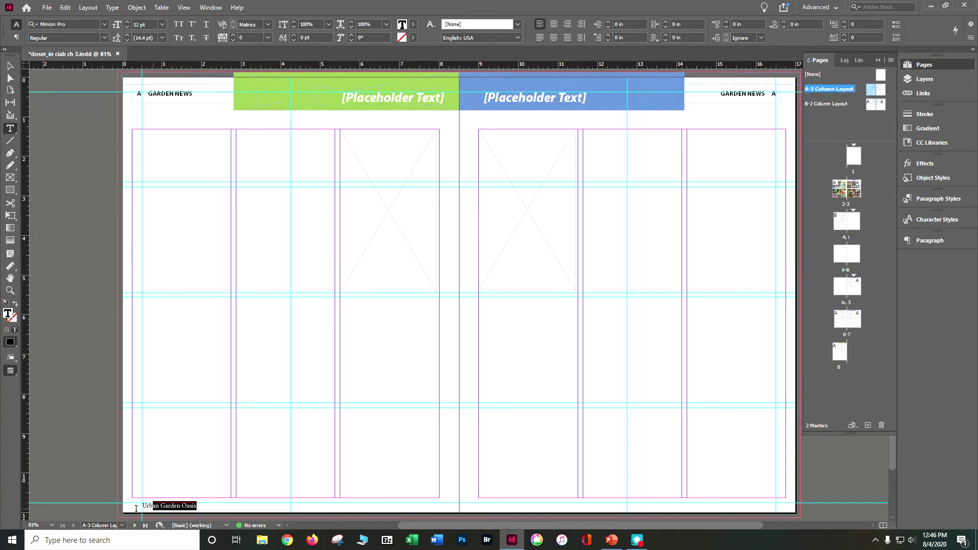
pyautogui.click(104, 24)
pyautogui.click(105, 25)
pyautogui.click(105, 25)
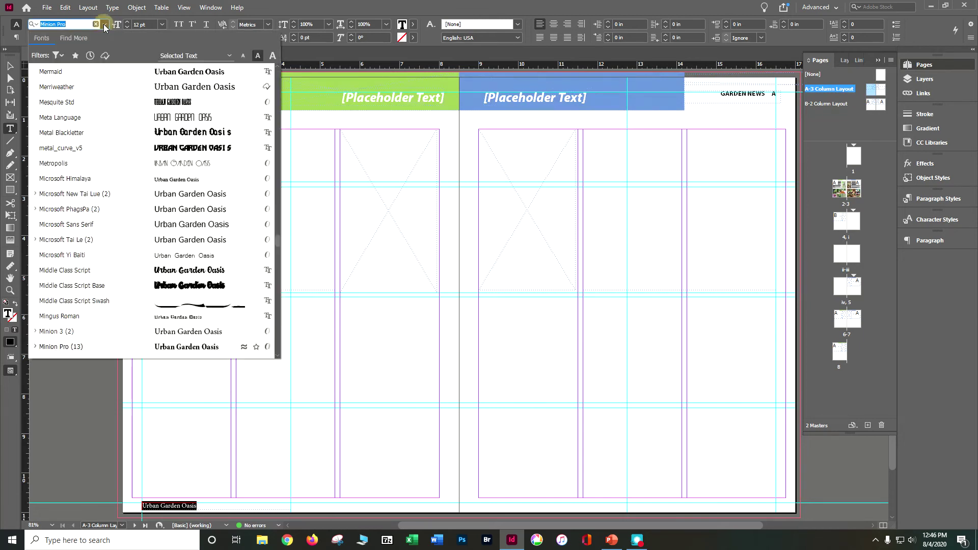
pyautogui.scroll(3, 108, 178)
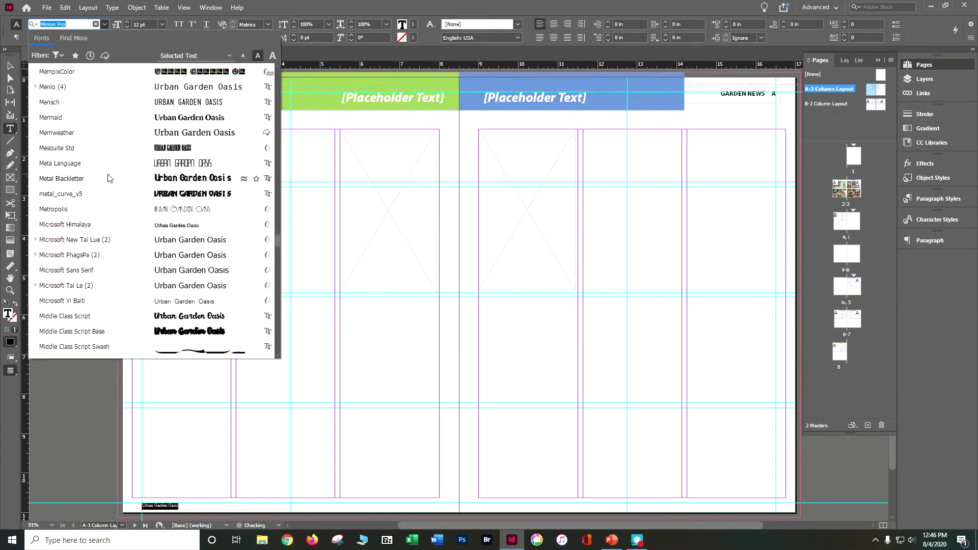
pyautogui.click(171, 88)
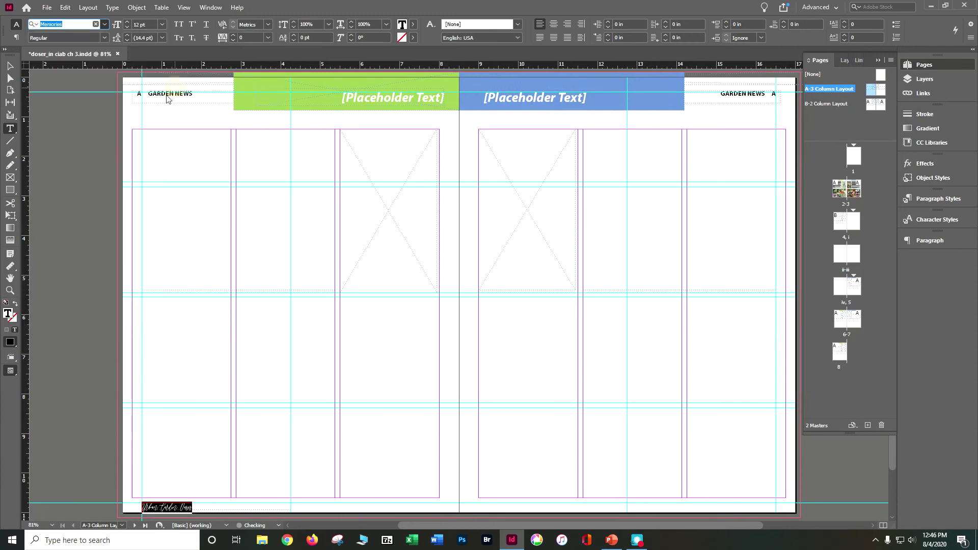
pyautogui.click(176, 229)
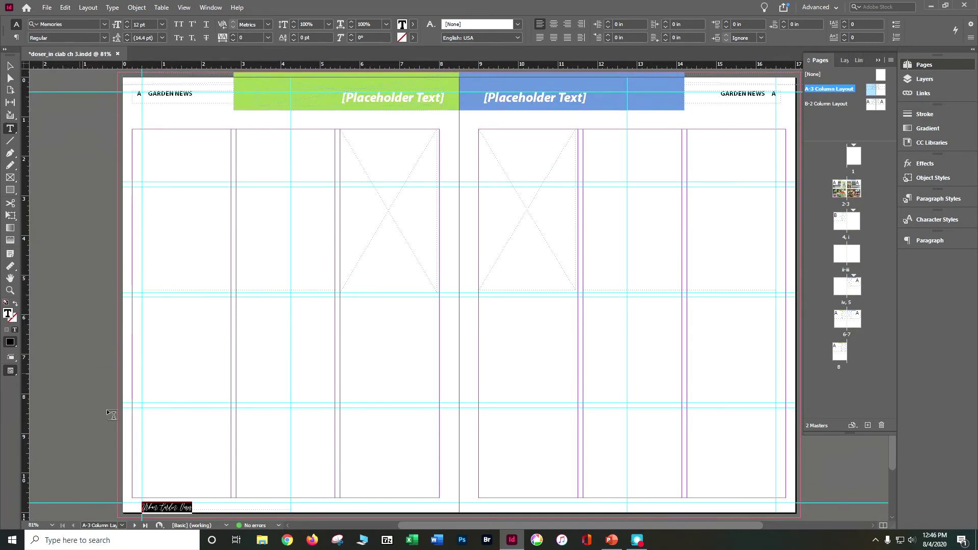
# - Move the footer text frame to the left page's margin guide, at X 0.25 in and Y 10.75 in
pyautogui.hotkey('ctrl', '=')
pyautogui.hotkey('ctrl', '=')
pyautogui.hotkey('ctrl', '=')
pyautogui.hotkey('ctrl', '=')
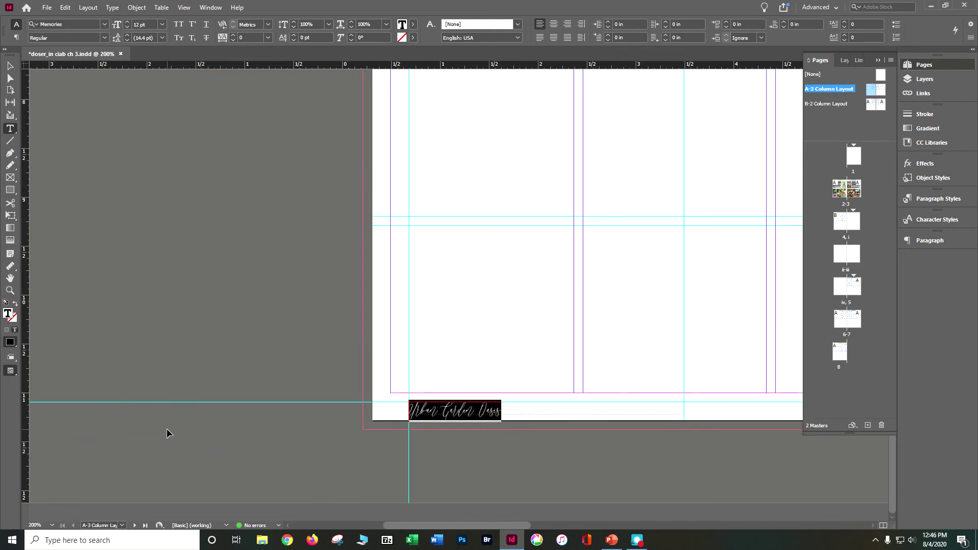
pyautogui.click(10, 67)
pyautogui.moveTo(455, 378); pyautogui.dragTo(431, 371)
pyautogui.moveTo(490, 365); pyautogui.dragTo(490, 369)
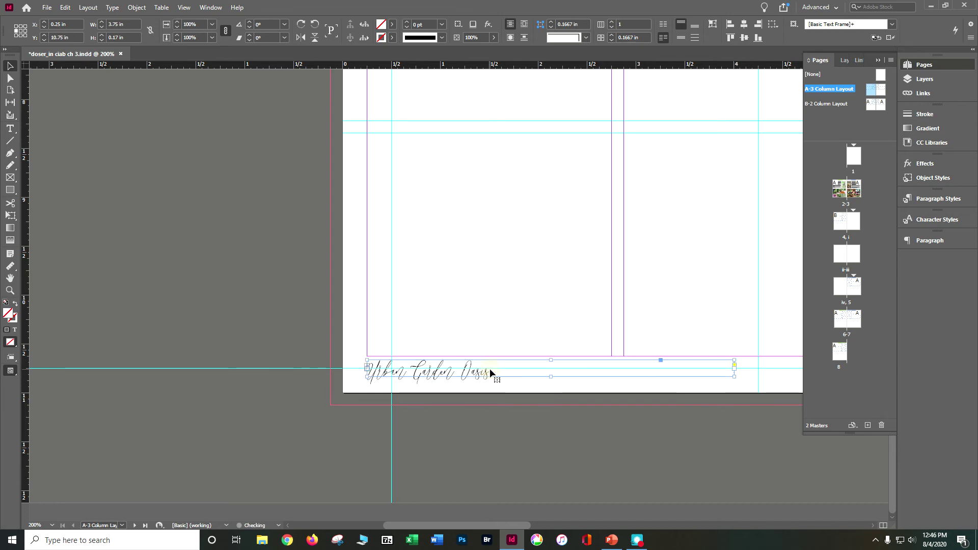
# - Duplicate the footer text frame onto the master's right page, at X 13.085 in and Y 10.75 in
pyautogui.hotkey('ctrl', '-')
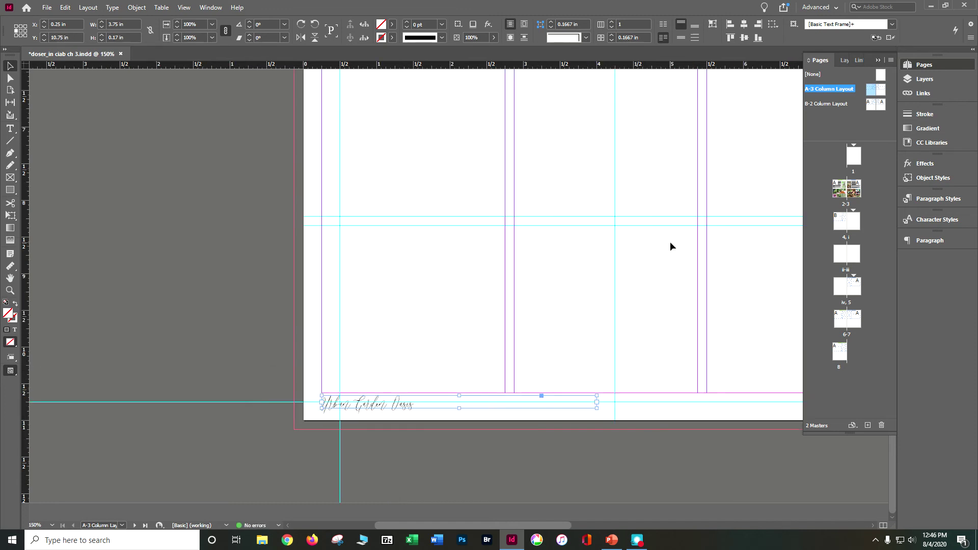
pyautogui.hotkey('ctrl', '-')
pyautogui.hotkey('ctrl', '-')
pyautogui.hotkey('ctrl', '-')
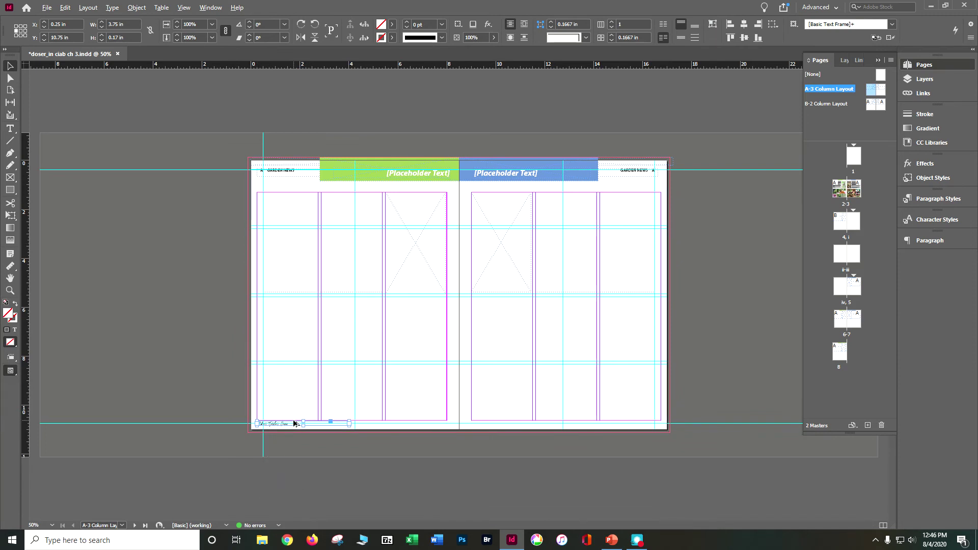
pyautogui.moveTo(293, 426); pyautogui.dragTo(608, 428)
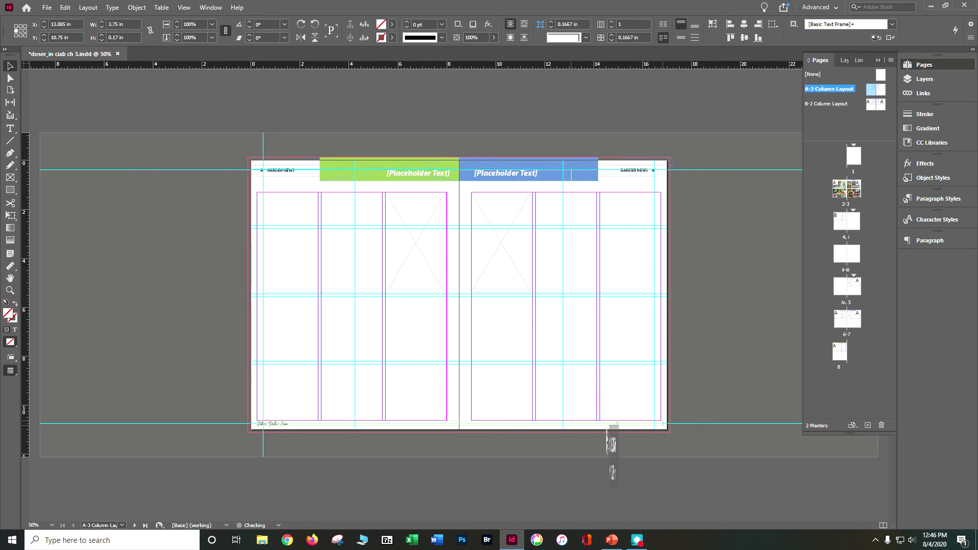
pyautogui.moveTo(608, 427); pyautogui.dragTo(606, 428)
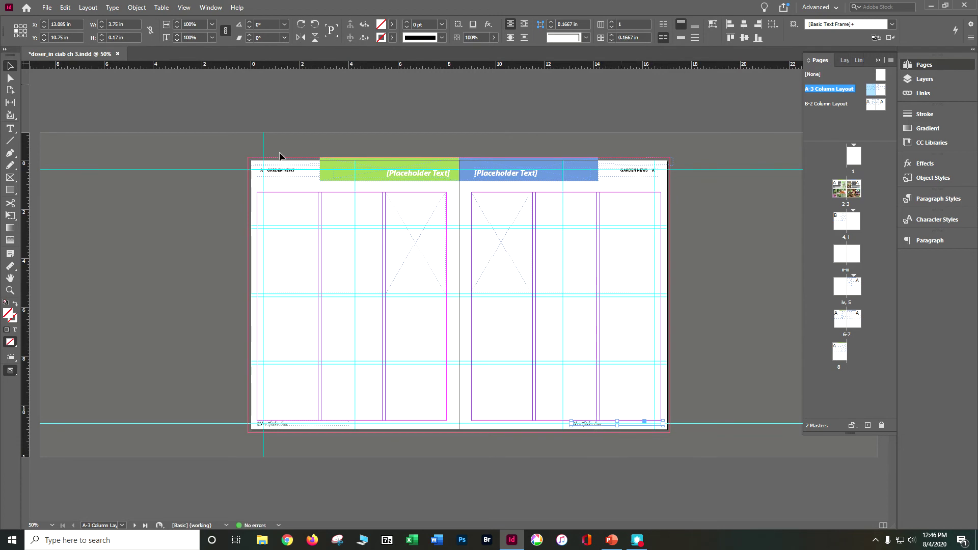
# - Right-align the text of the right page's footer and inspect it up close
pyautogui.click(12, 128)
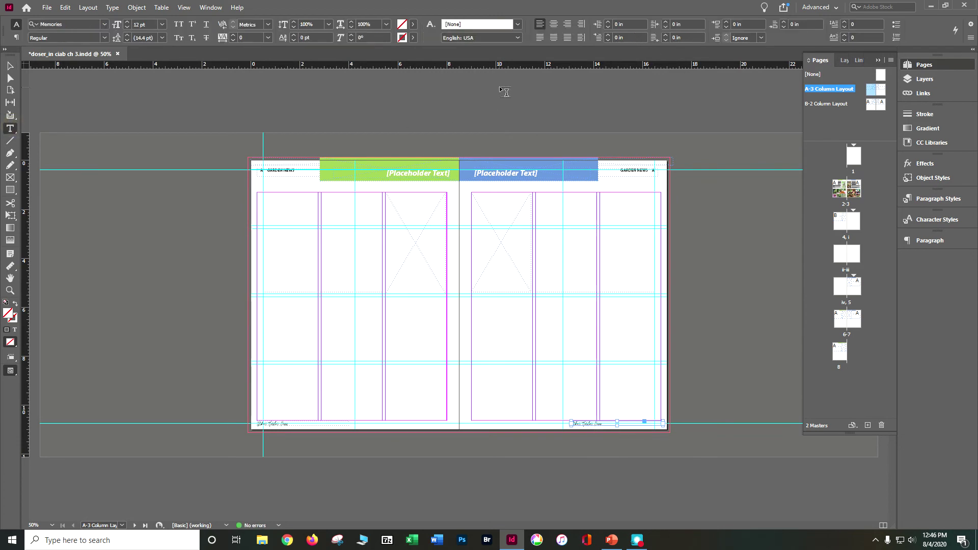
pyautogui.click(567, 24)
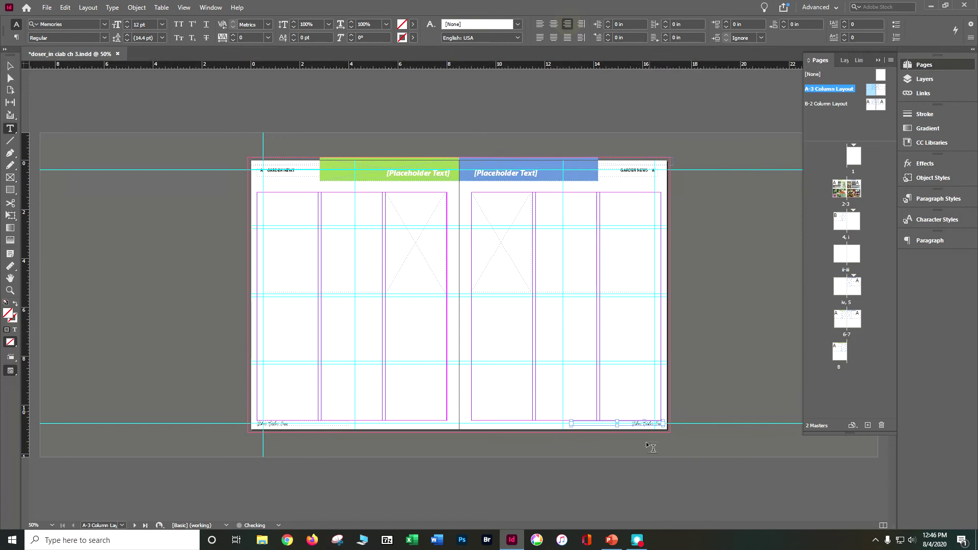
pyautogui.hotkey('ctrl', '=')
pyautogui.hotkey('ctrl', '=')
pyautogui.hotkey('ctrl', '=')
pyautogui.hotkey('ctrl', '=')
pyautogui.hotkey('ctrl', '=')
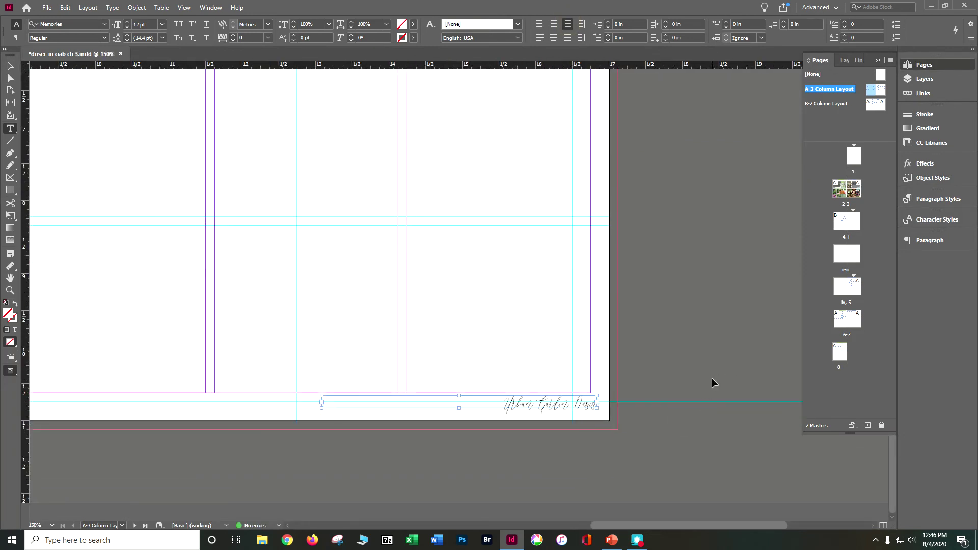
# - Save the document, return to the spread of pages 2 and 3 at 50% zoom, and check the footers there and on page 4
pyautogui.hotkey('ctrl', 's')
pyautogui.doubleClick(836, 190)
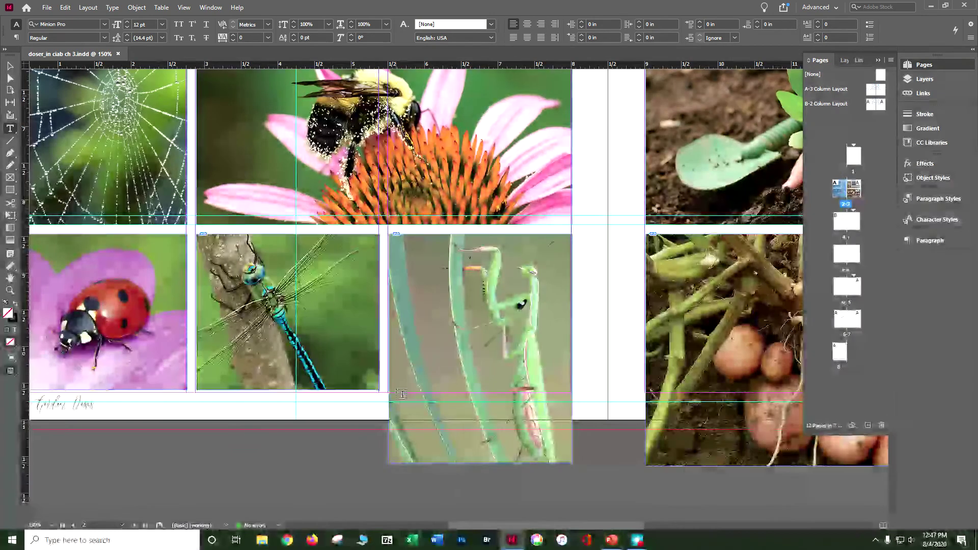
pyautogui.hotkey('ctrl', '-')
pyautogui.hotkey('ctrl', '-')
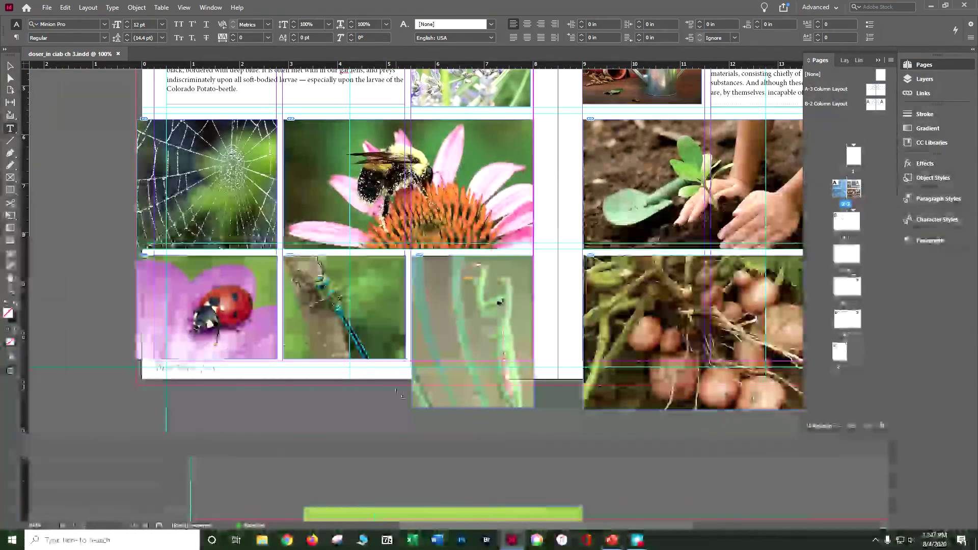
pyautogui.hotkey('ctrl', '-')
pyautogui.hotkey('ctrl', '-')
pyautogui.hotkey('ctrl', '-')
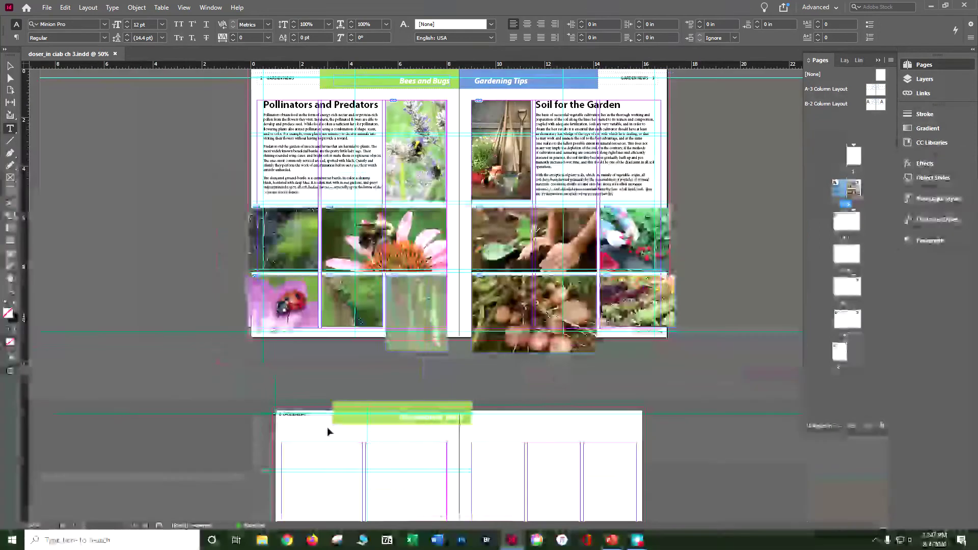
pyautogui.scroll(-3, 589, 392)
pyautogui.scroll(-3, 589, 392)
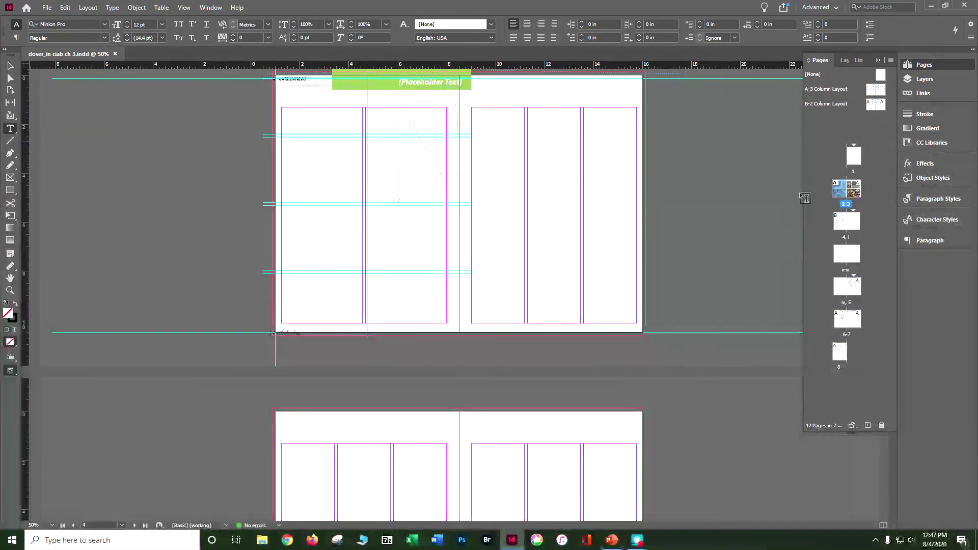
pyautogui.scroll(-1, 592, 408)
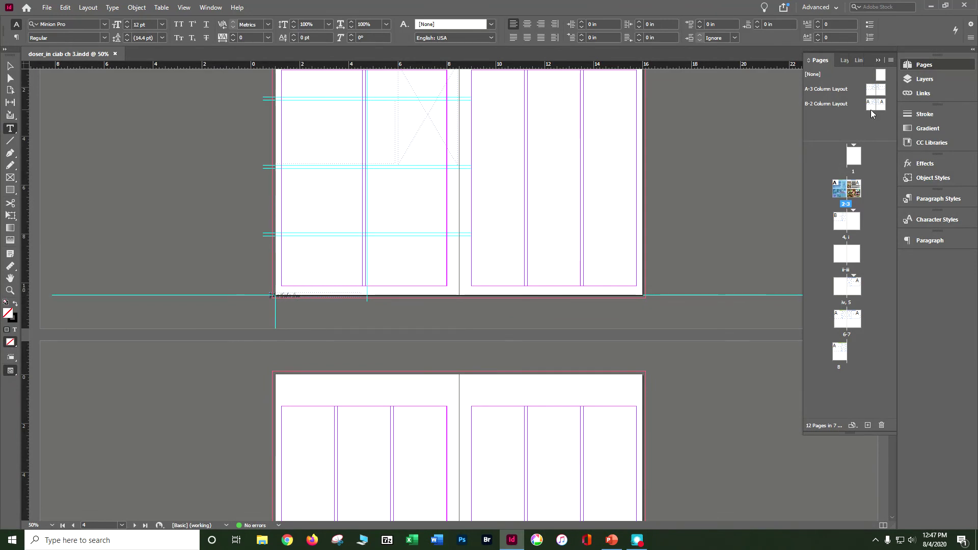
pyautogui.scroll(5, 465, 428)
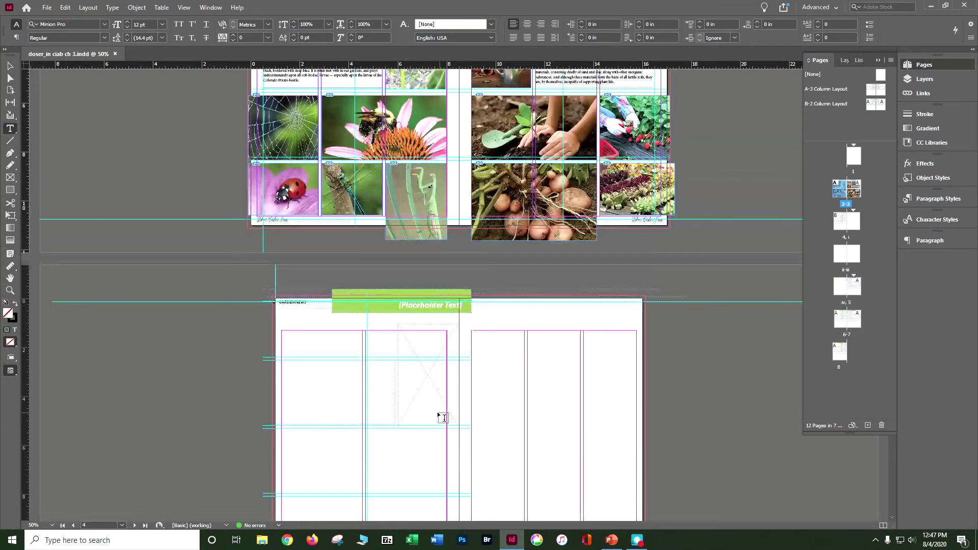
pyautogui.scroll(4, 444, 418)
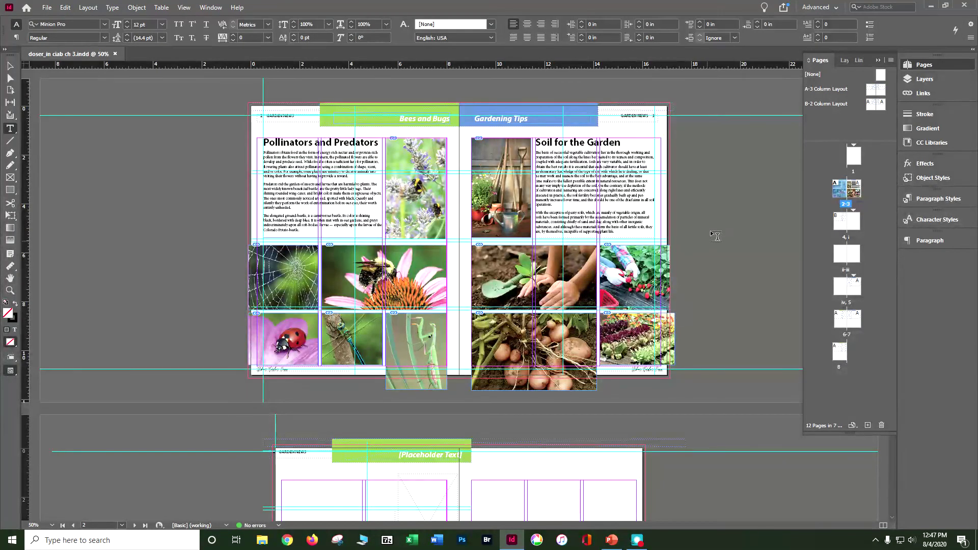
# - Start packaging the entire publication and continue past the package summary to the destination settings
pyautogui.scroll(1, 723, 238)
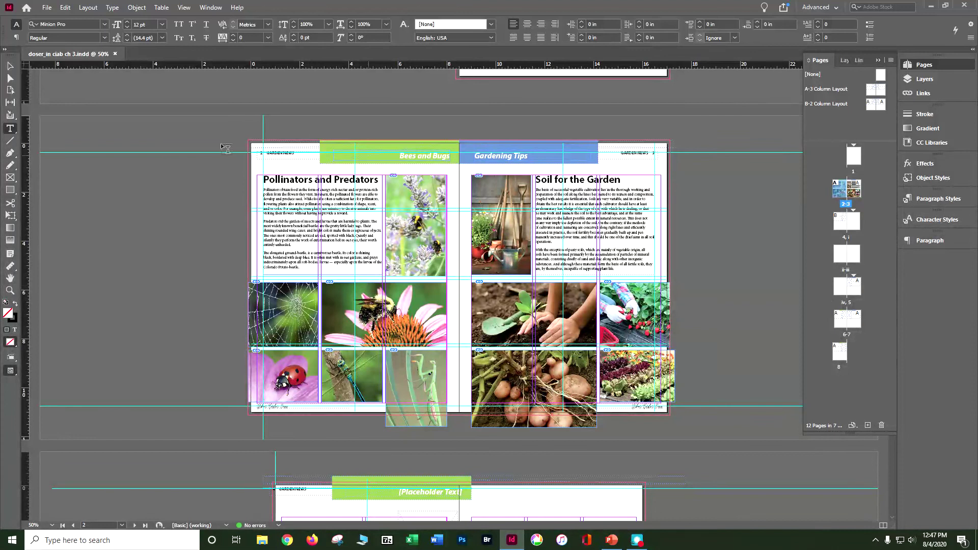
pyautogui.click(46, 8)
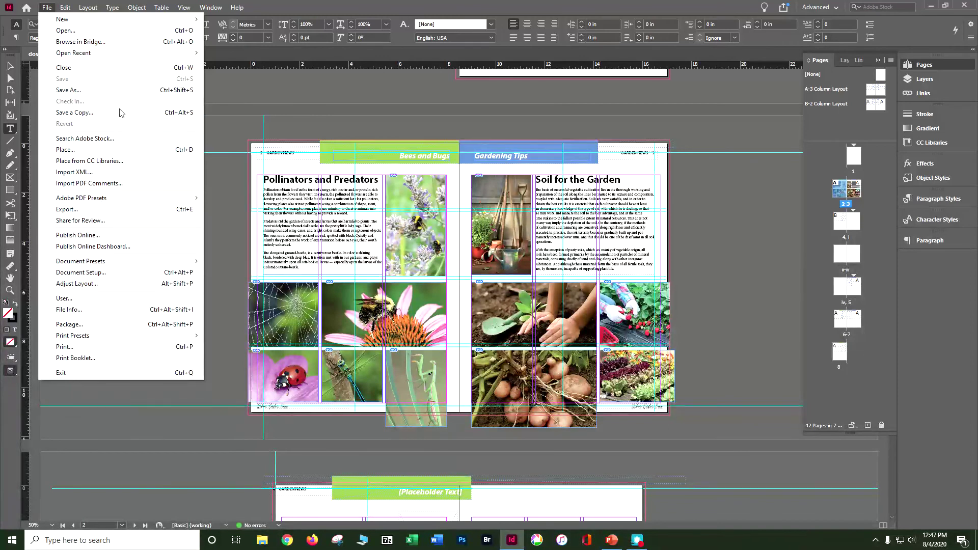
pyautogui.click(265, 124)
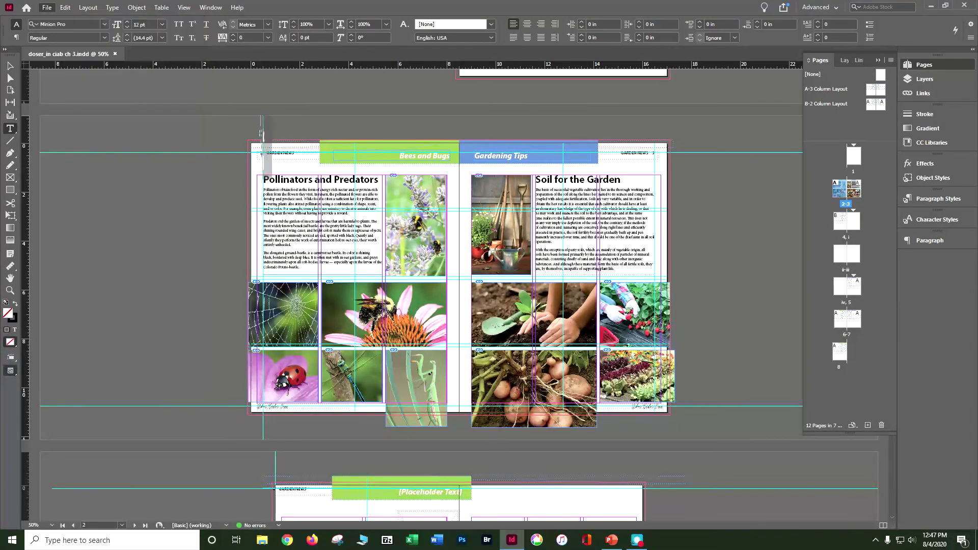
pyautogui.click(46, 8)
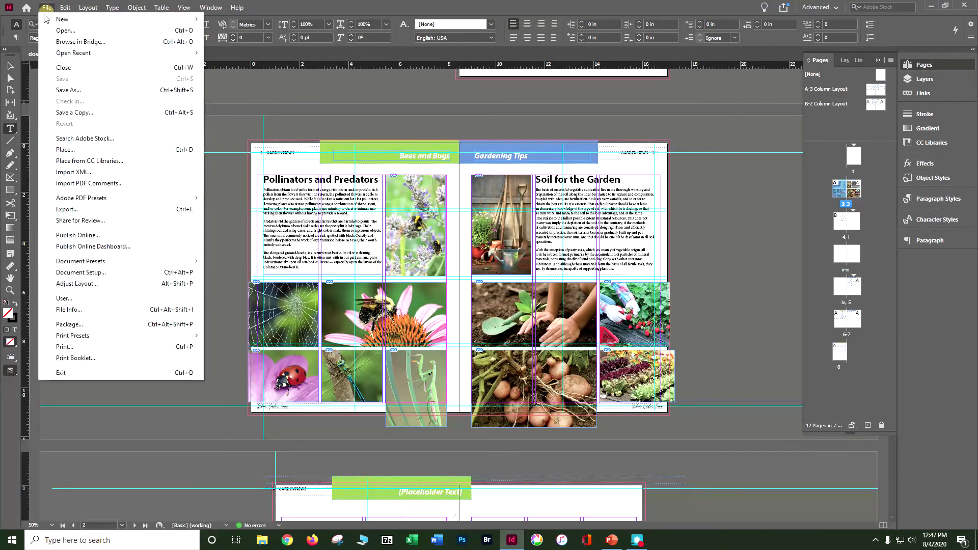
pyautogui.click(98, 324)
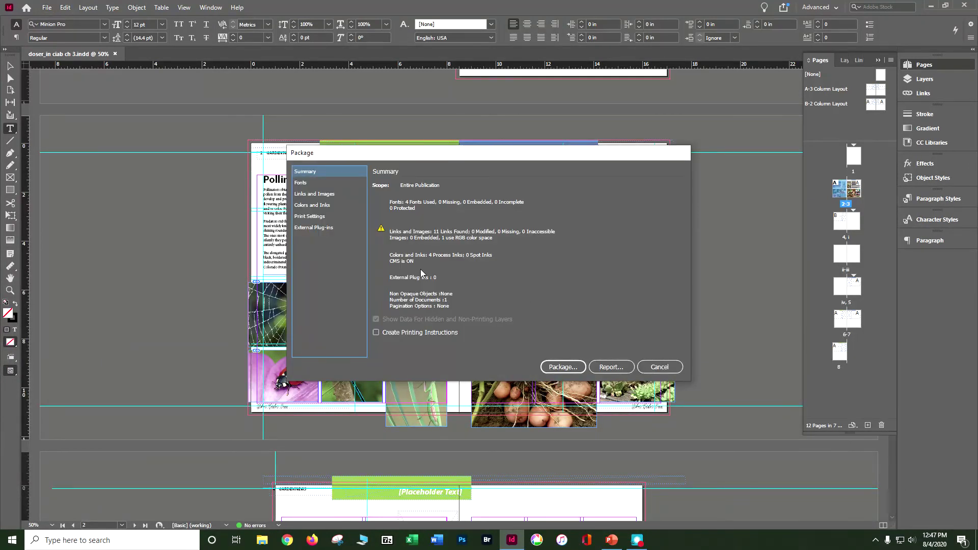
pyautogui.click(565, 367)
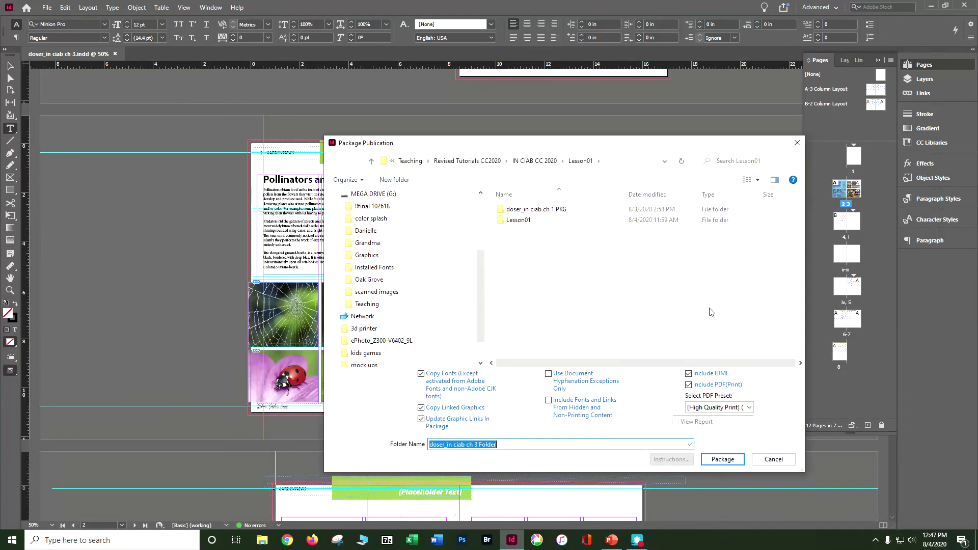
# - Package the publication into the Lesson03 folder of IN CIAB CC 2020, replacing "Folder" with "PKG" at the end of the package folder's name
pyautogui.click(539, 161)
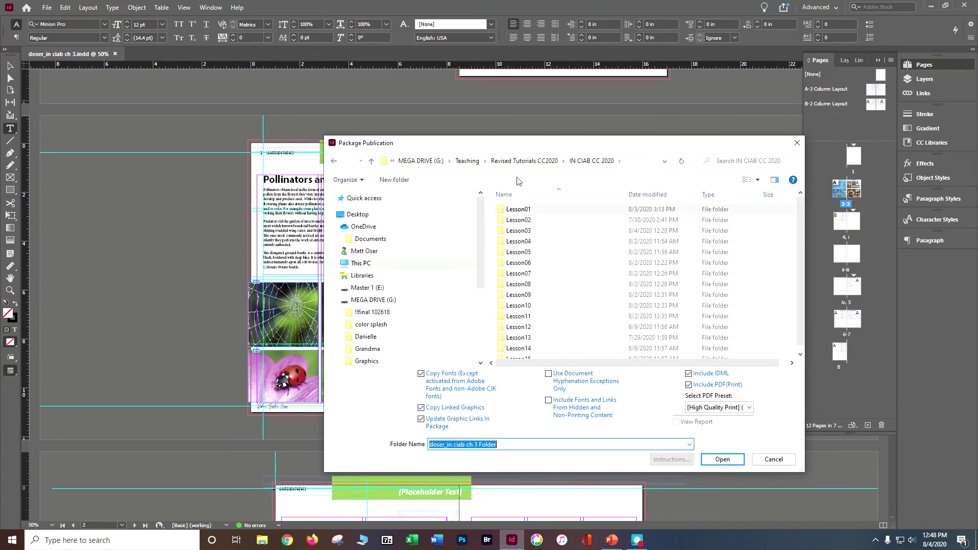
pyautogui.click(507, 232)
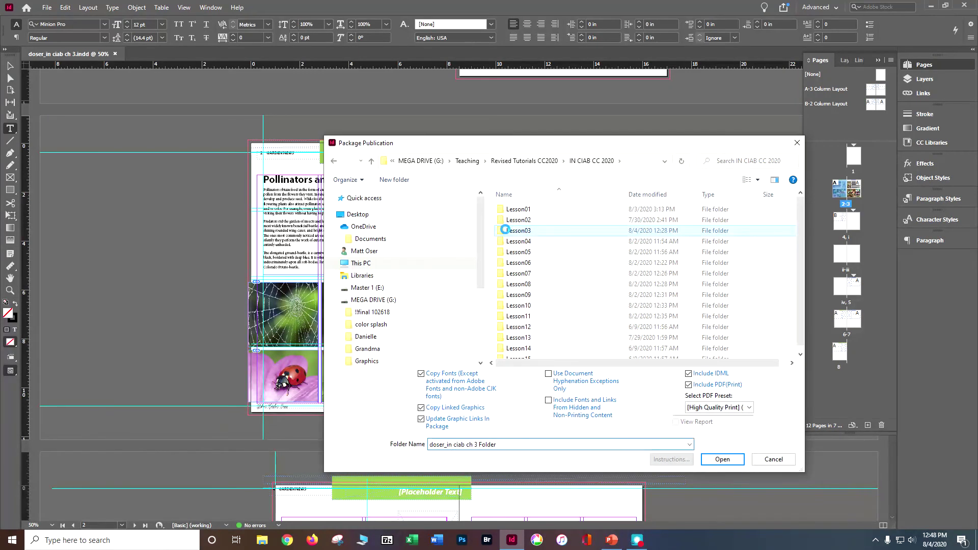
pyautogui.click(483, 444)
pyautogui.doubleClick(488, 444)
pyautogui.write('PKG')
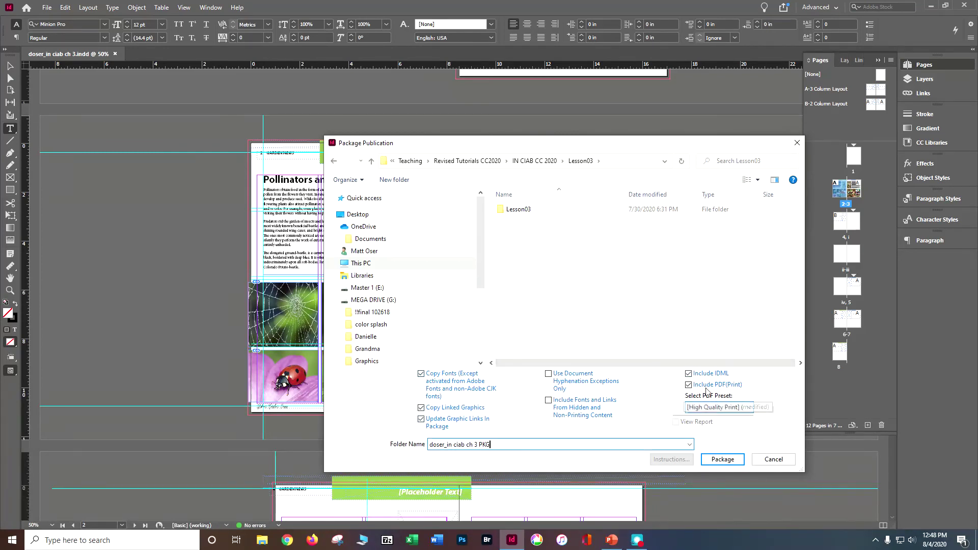
pyautogui.click(719, 461)
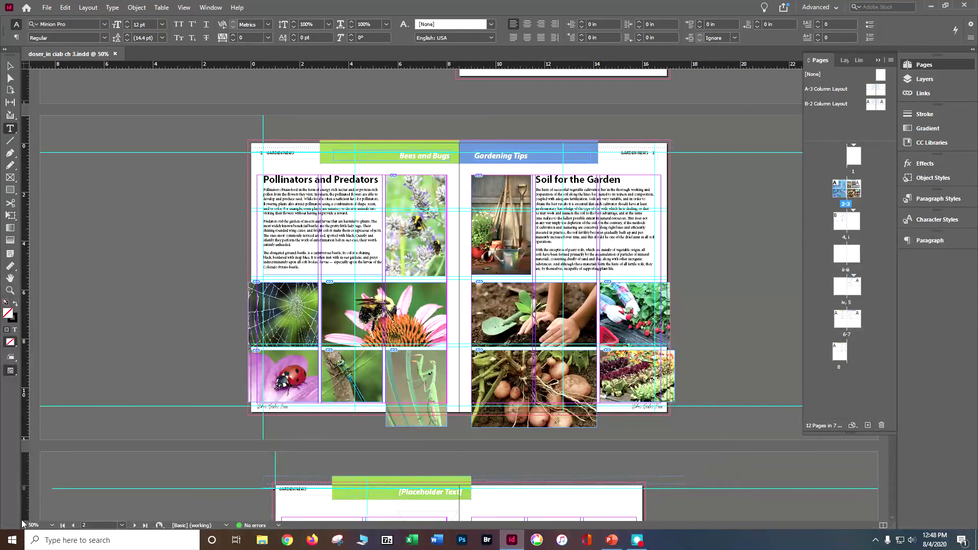
# - Switch to File Explorer and open the Lesson03 folder via Teaching, Revised Tutorials CC2020 and IN CIAB CC 2020
pyautogui.click(258, 542)
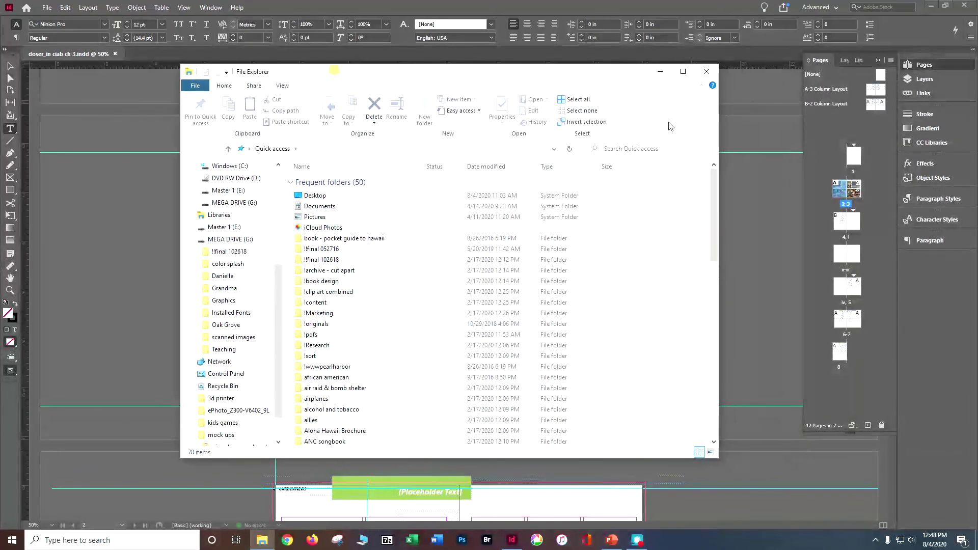
pyautogui.click(224, 350)
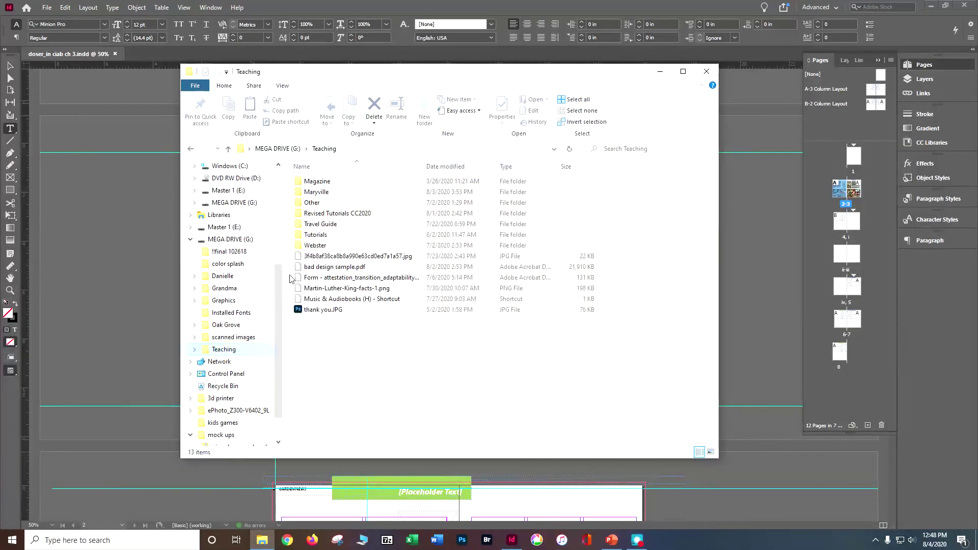
pyautogui.doubleClick(334, 214)
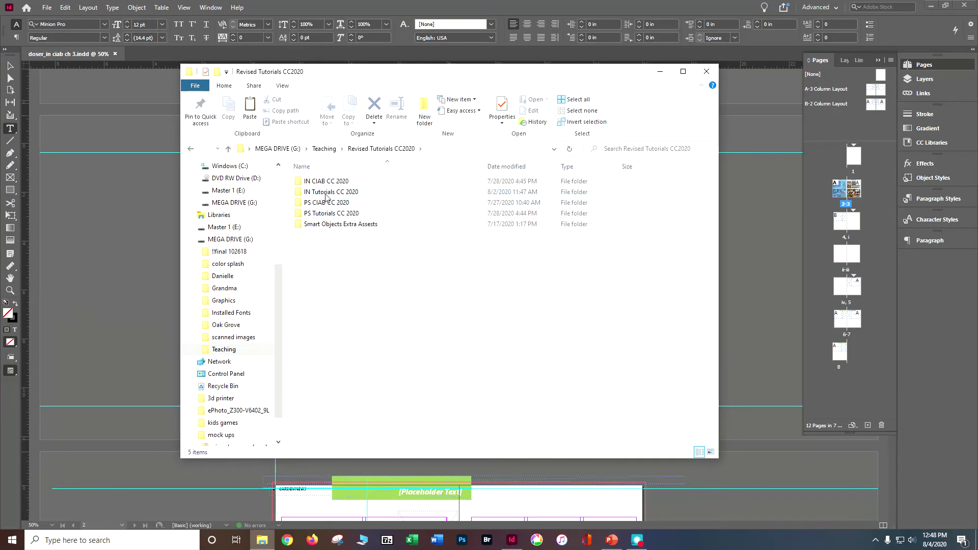
pyautogui.doubleClick(329, 183)
pyautogui.doubleClick(327, 204)
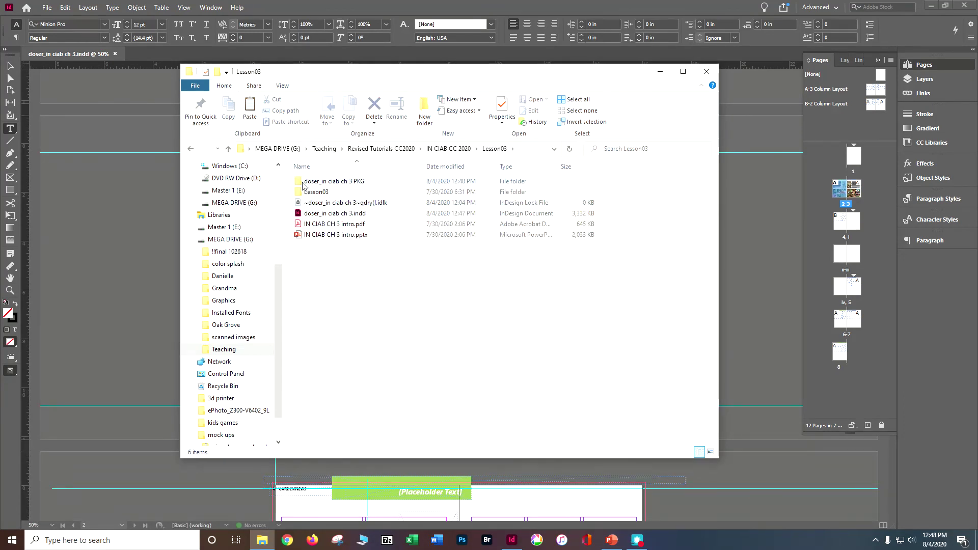
# - Examine the chapter 3 PKG folder's contents, including its Document fonts and Links folders, and return to Lesson03
pyautogui.doubleClick(353, 183)
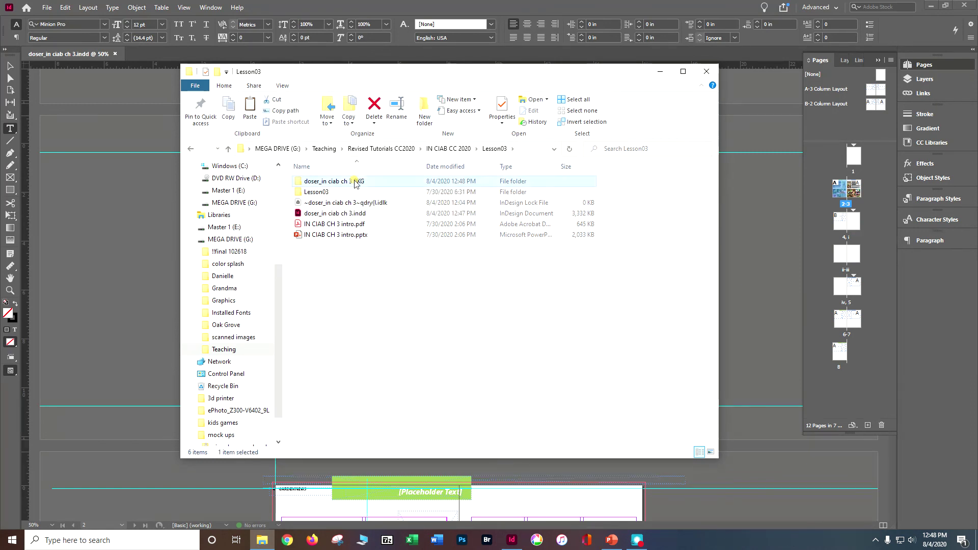
pyautogui.doubleClick(353, 184)
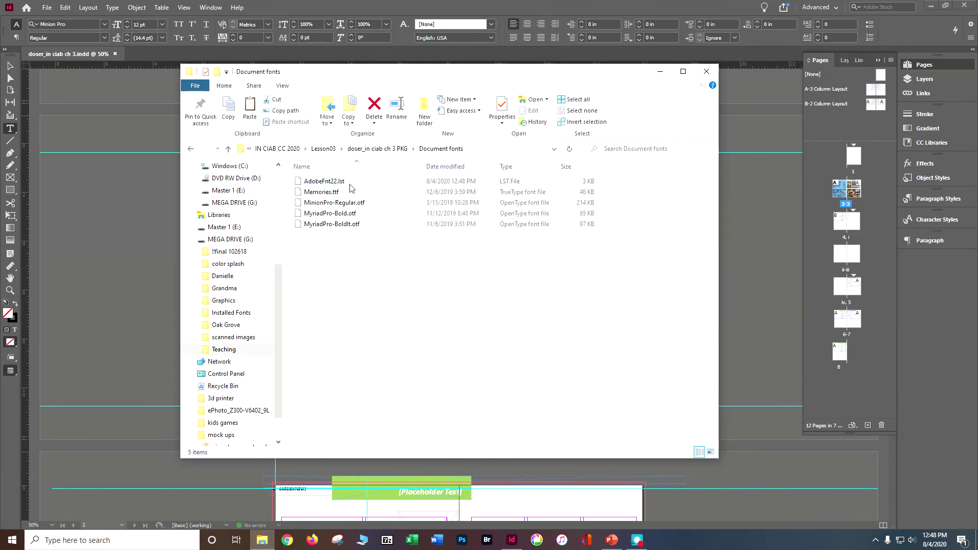
pyautogui.click(191, 148)
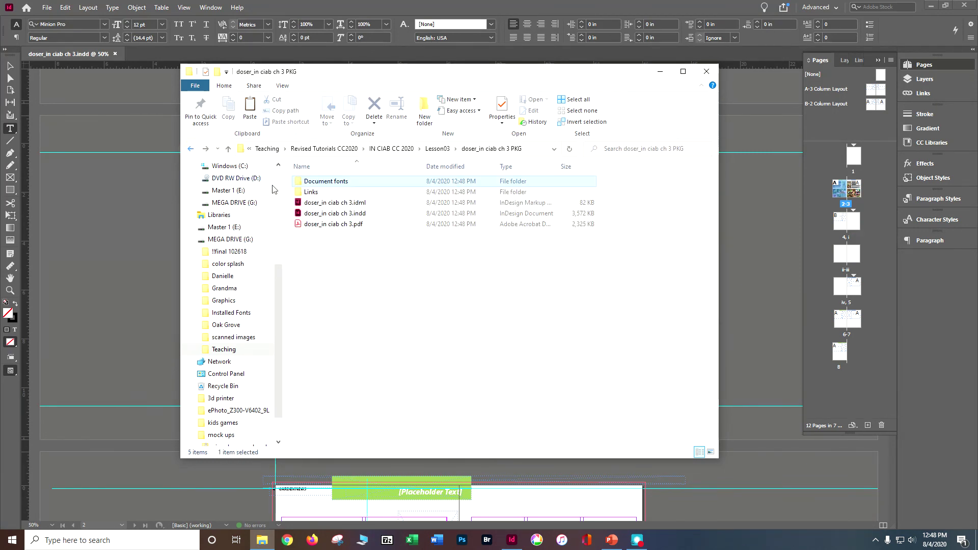
pyautogui.doubleClick(308, 210)
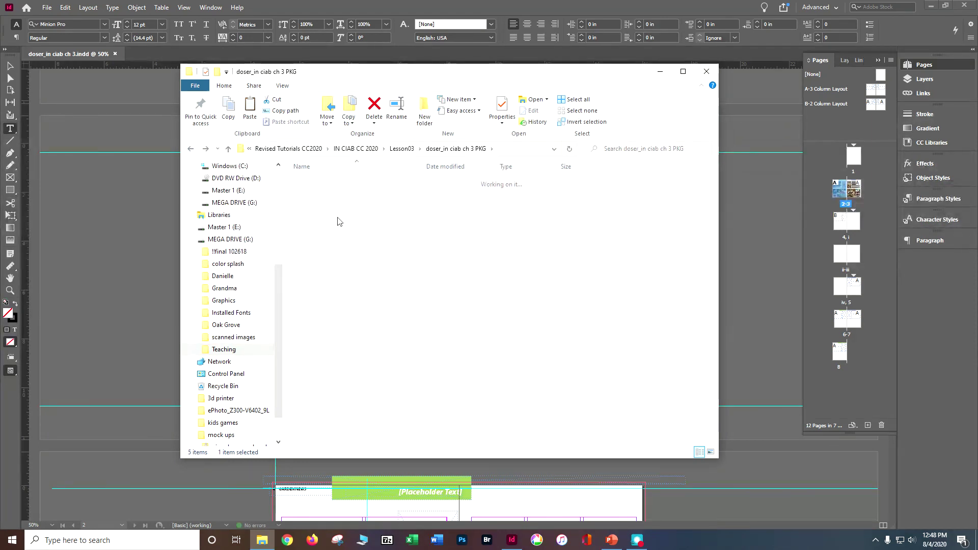
pyautogui.click(191, 149)
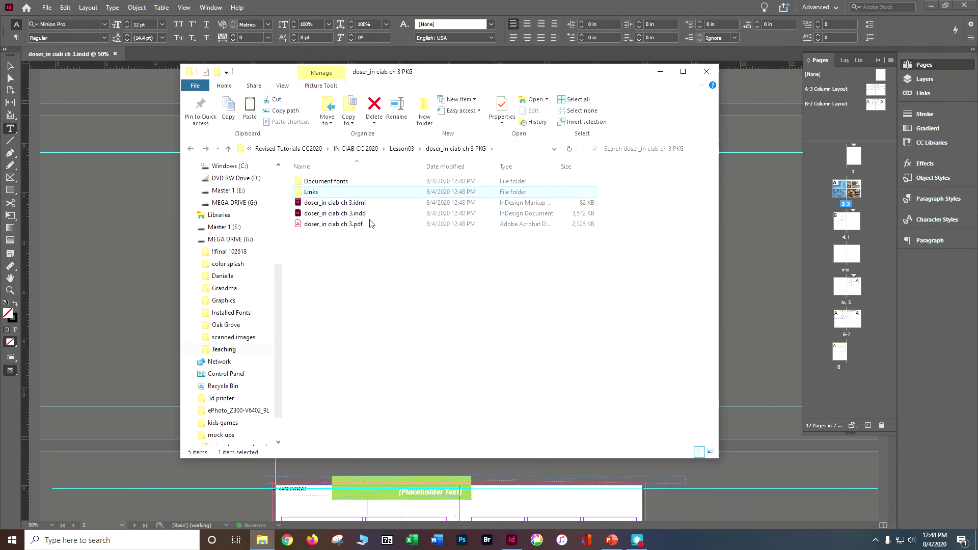
pyautogui.click(191, 149)
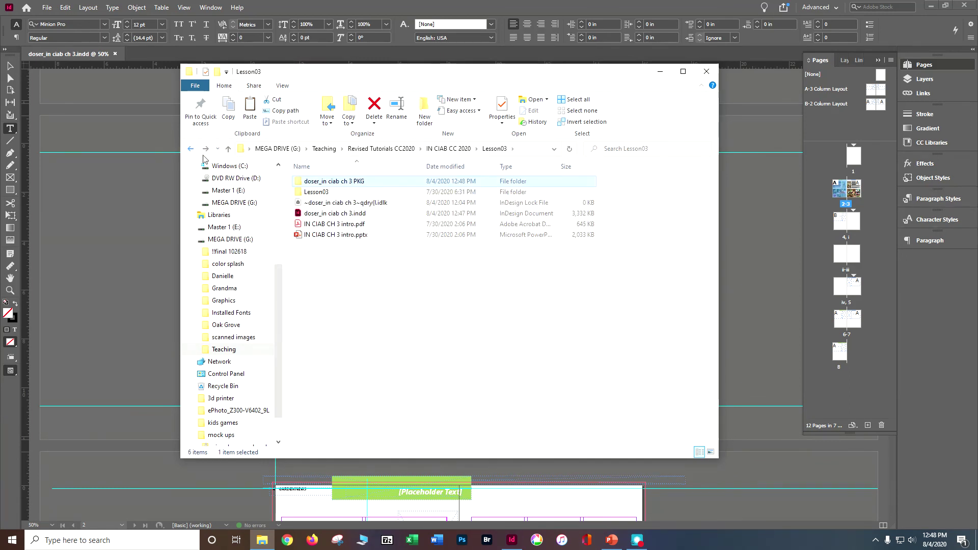
# - Compress the chapter 3 PKG folder into a zip file in Lesson03, select the zip, and return to the InDesign document
pyautogui.rightClick(314, 183)
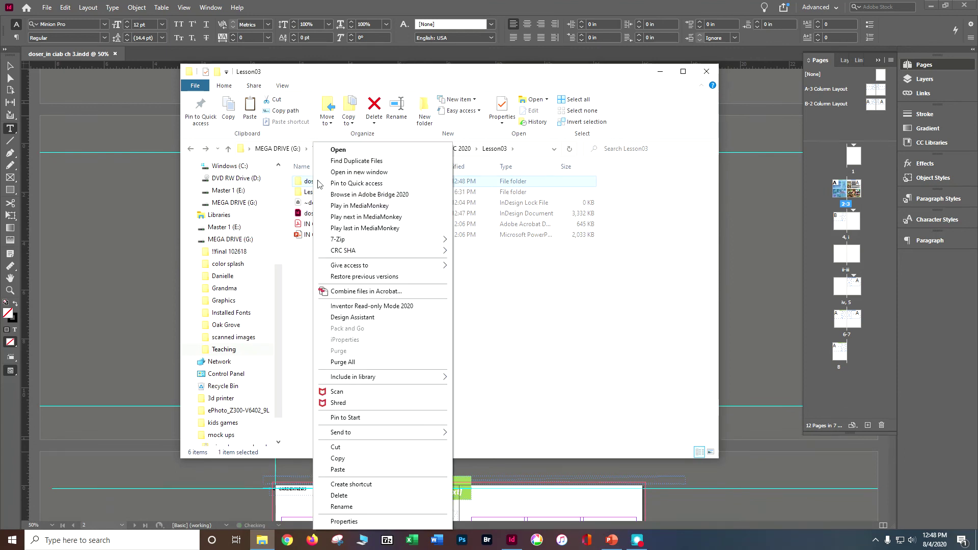
pyautogui.moveTo(392, 432)
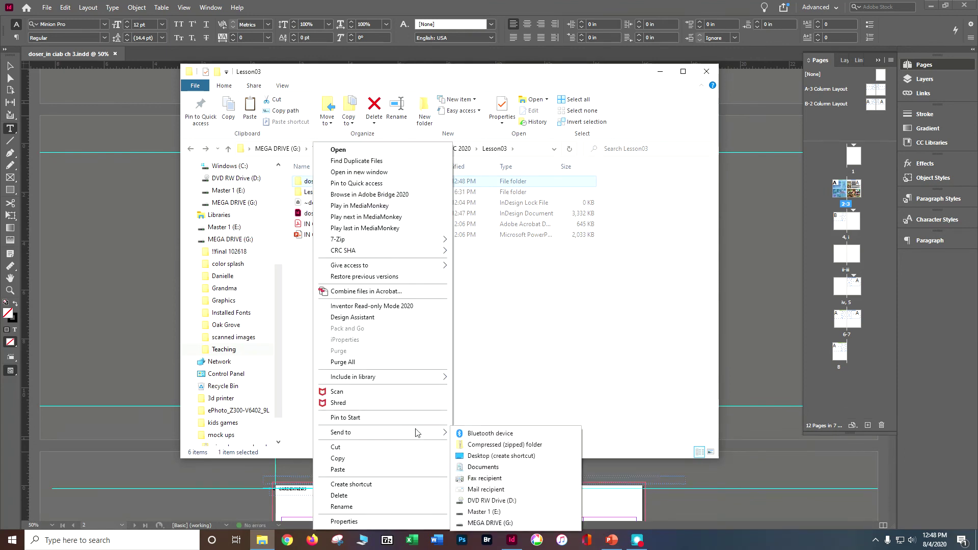
pyautogui.click(469, 445)
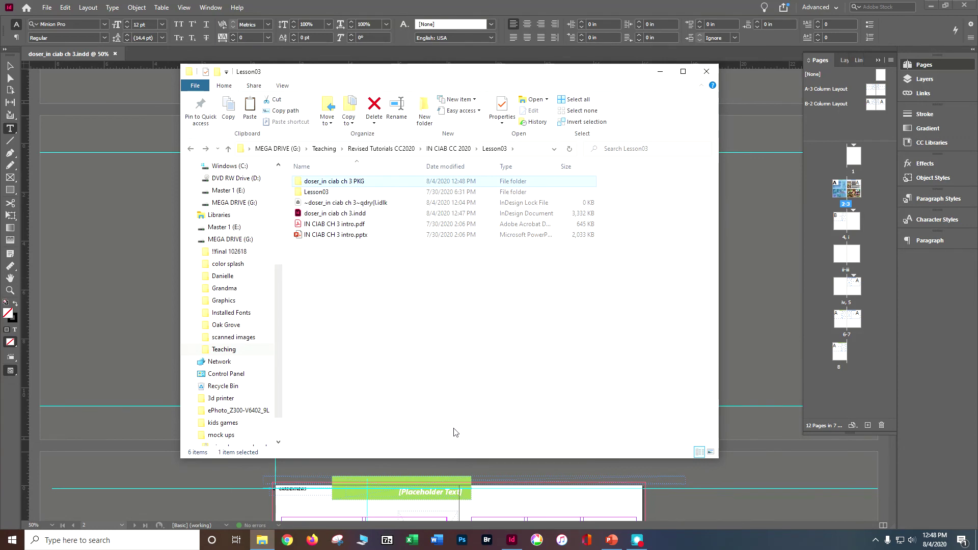
pyautogui.click(408, 286)
pyautogui.click(365, 218)
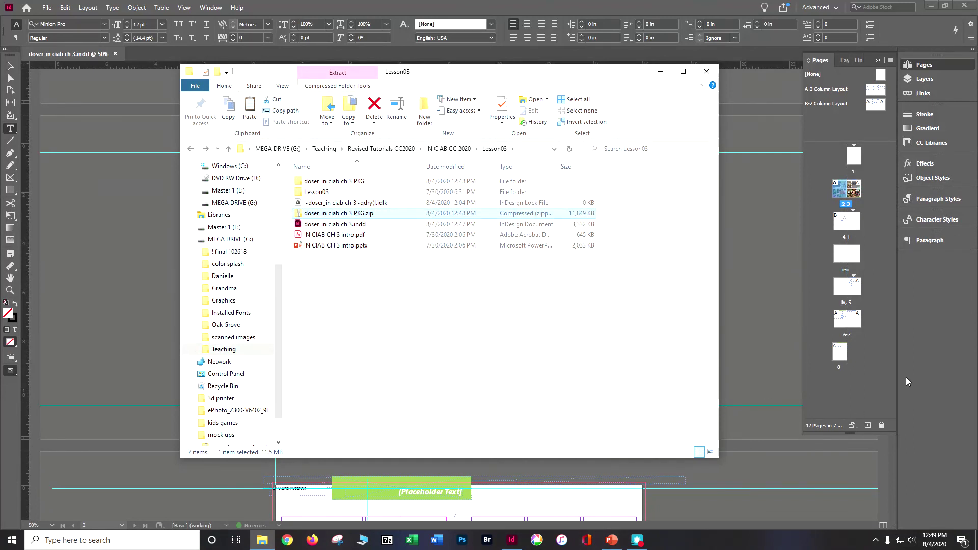
pyautogui.click(708, 72)
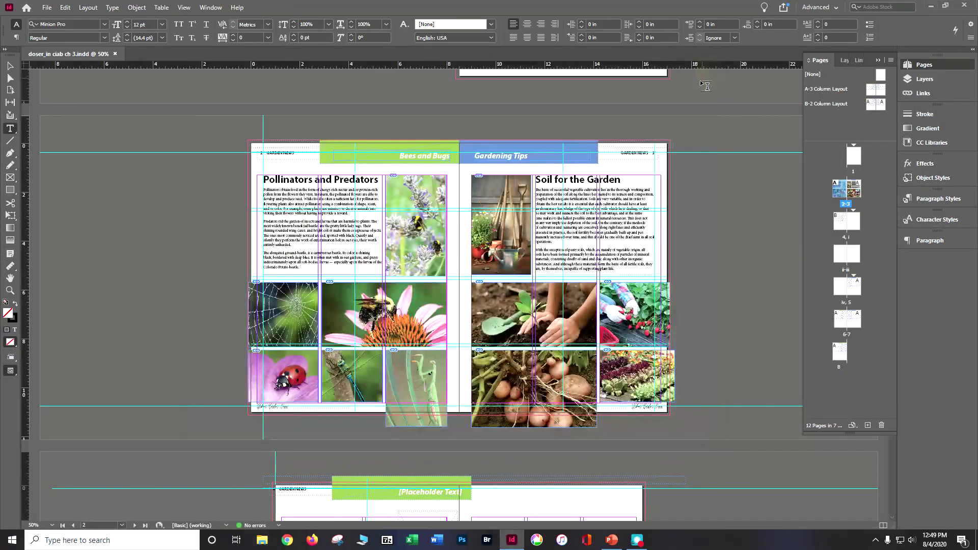